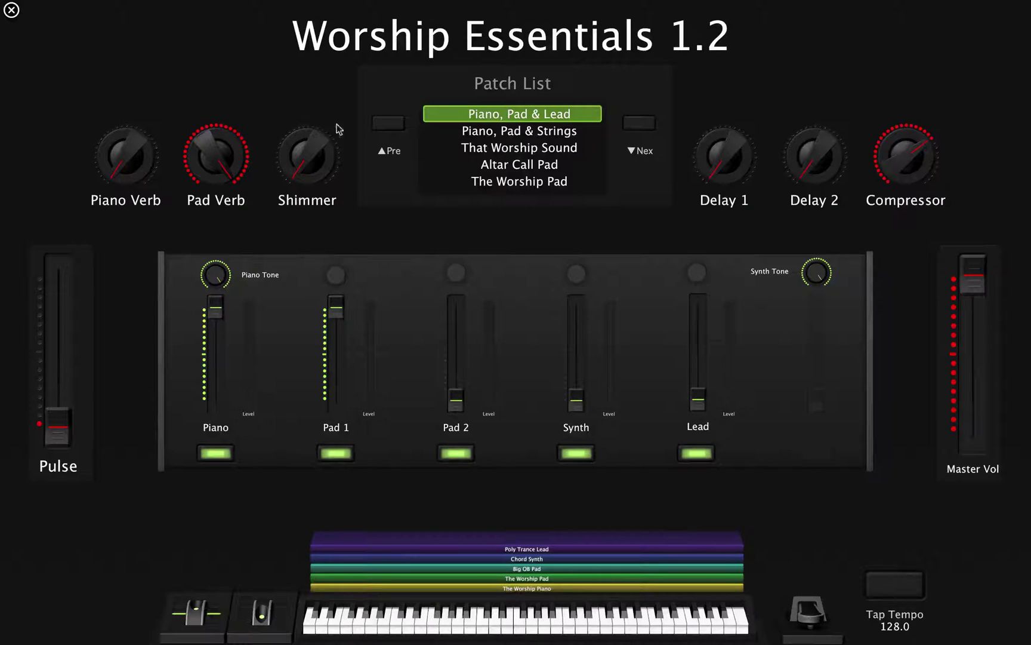
Toggle out of the performance view and select the Piano, Pad & Lead patch.
{"action": "left_click", "coordinate": [12, 10]}
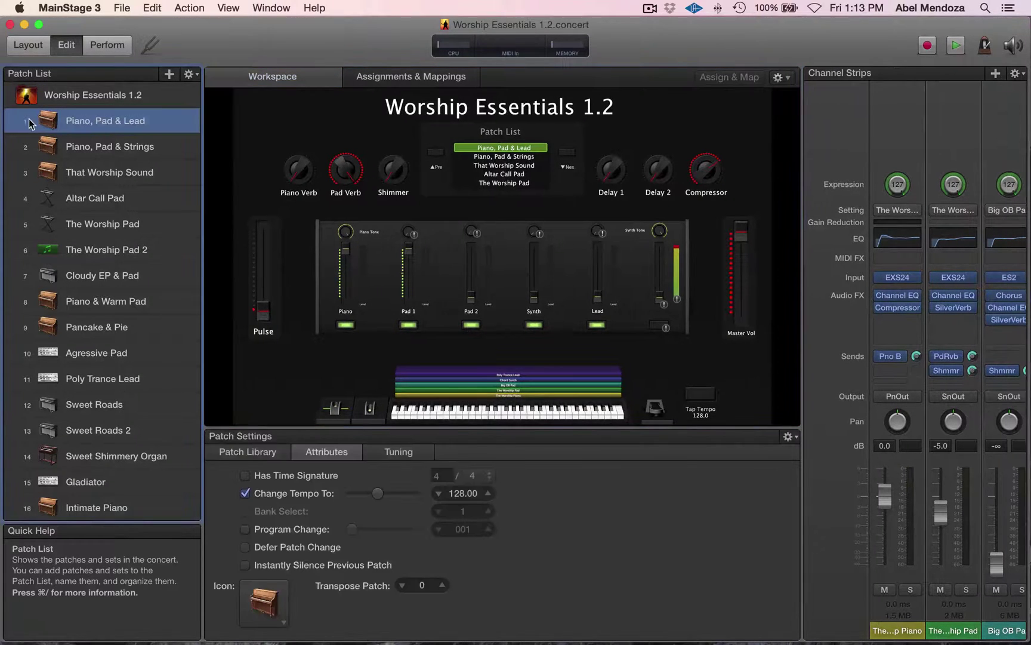
{"action": "left_click", "coordinate": [103, 46]}
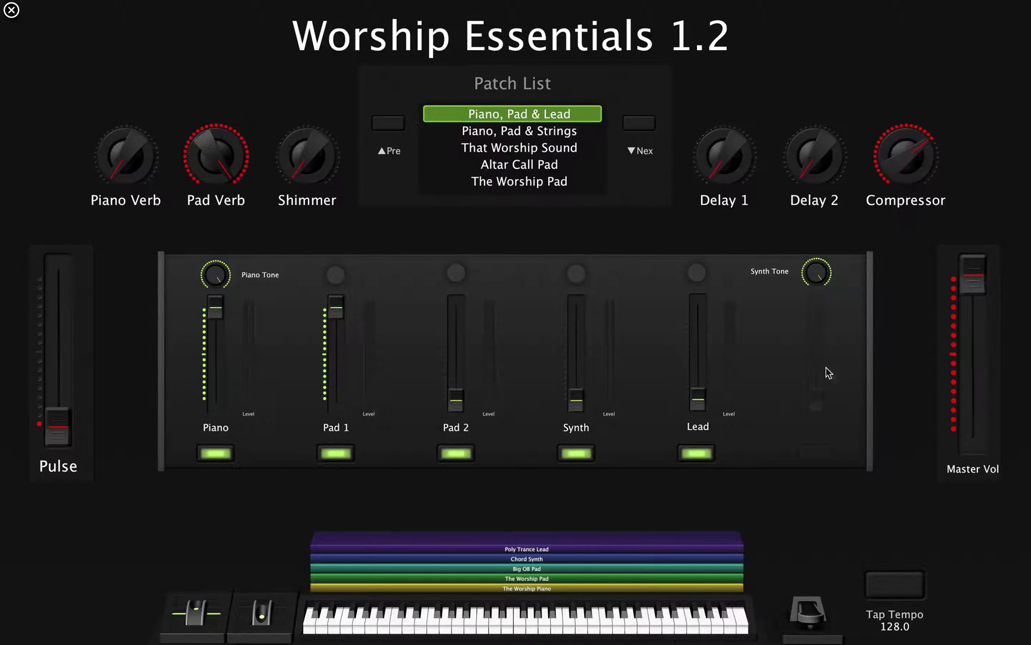
{"action": "left_click", "coordinate": [12, 10]}
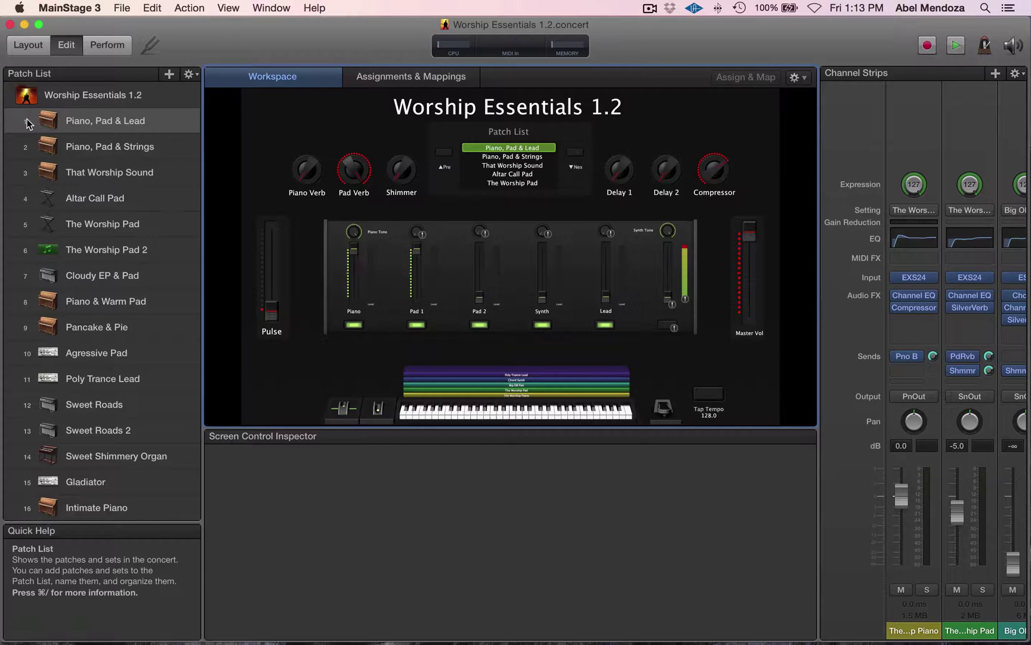
{"action": "left_click", "coordinate": [45, 129]}
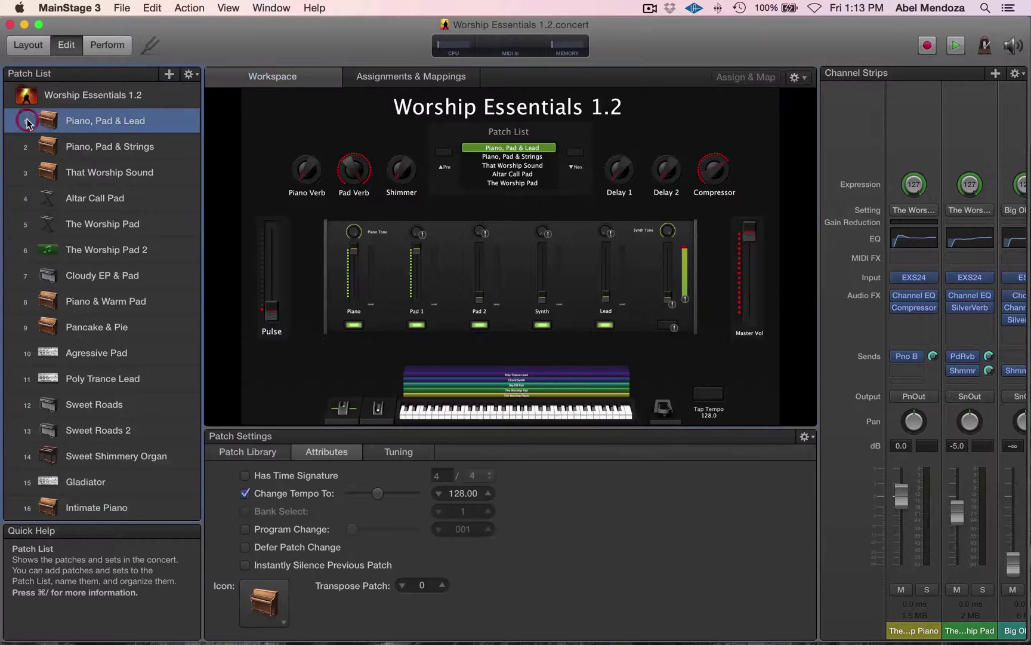
Set up a new instrument channel strip with its output on Bus 15 (Piano Out).
{"action": "left_click", "coordinate": [996, 74]}
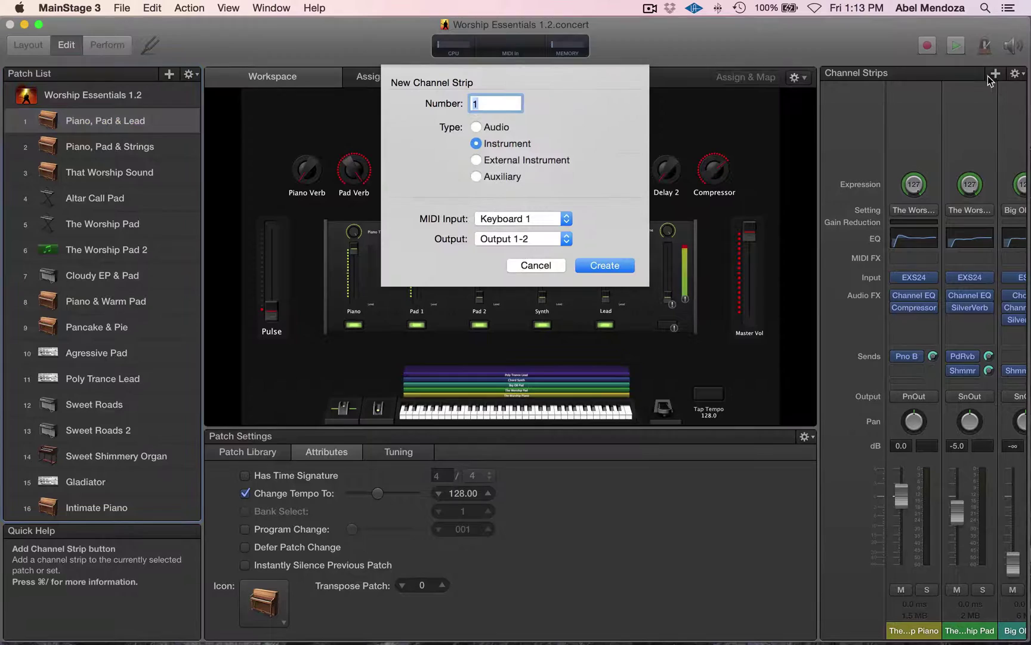
{"action": "left_click", "coordinate": [520, 242]}
{"action": "mouse_move", "coordinate": [495, 312]}
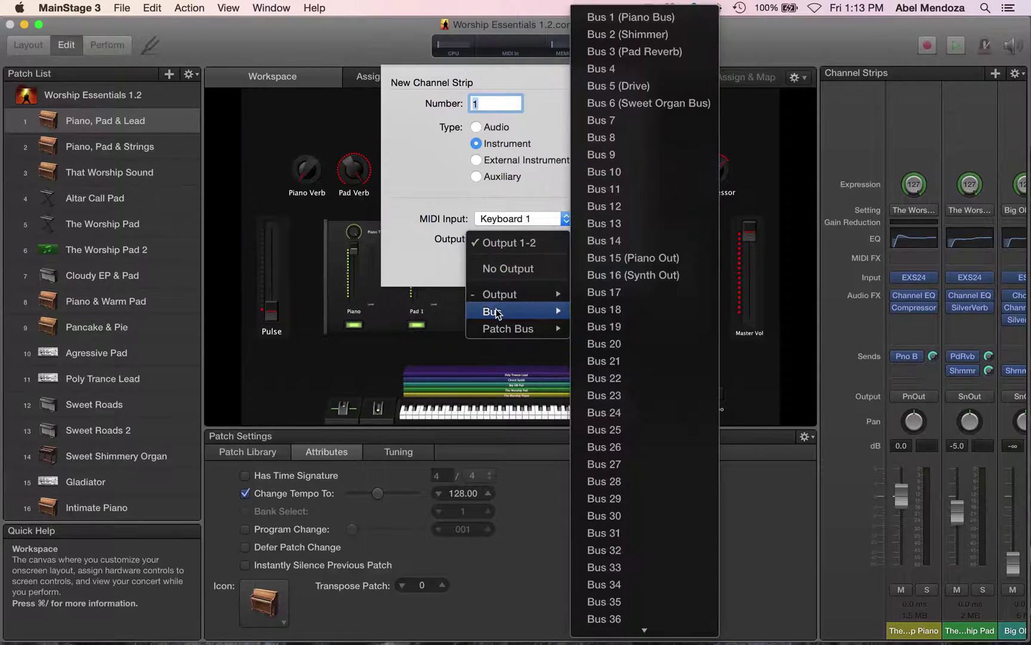
{"action": "left_click", "coordinate": [656, 261]}
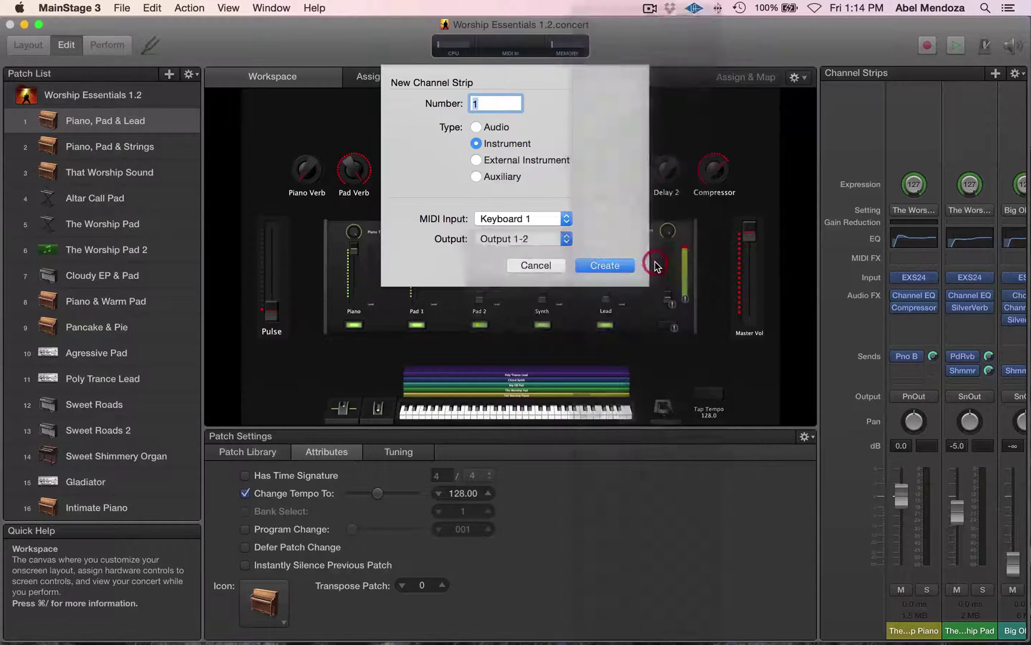
Create the Inst 36 strip, then select the Cloudy EP strip in the Cloudy EP & Pad patch.
{"action": "left_click", "coordinate": [605, 266]}
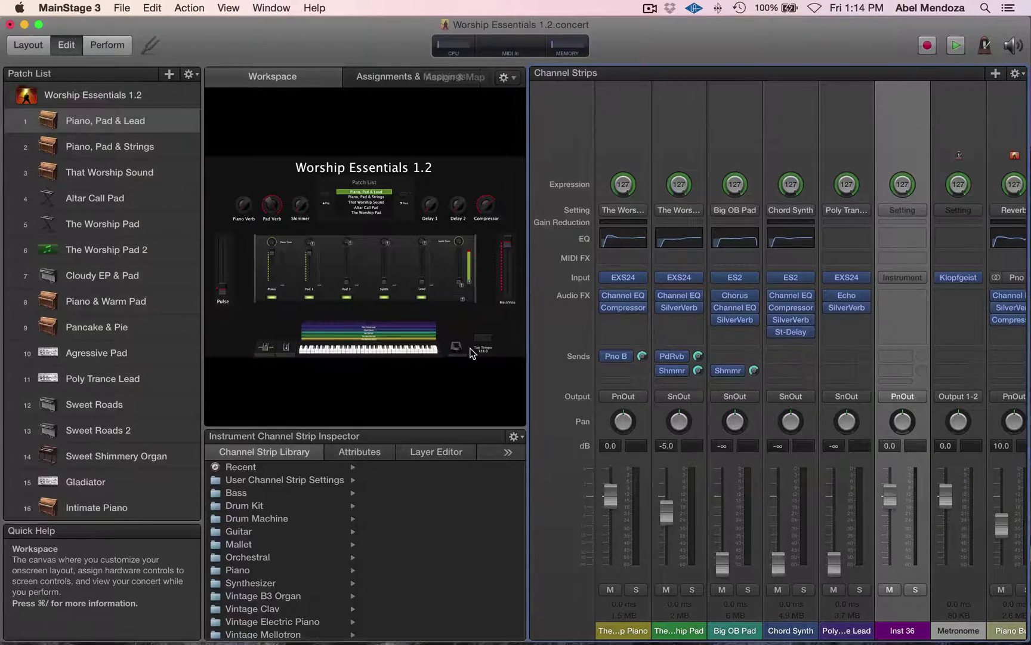
{"action": "left_click", "coordinate": [108, 275]}
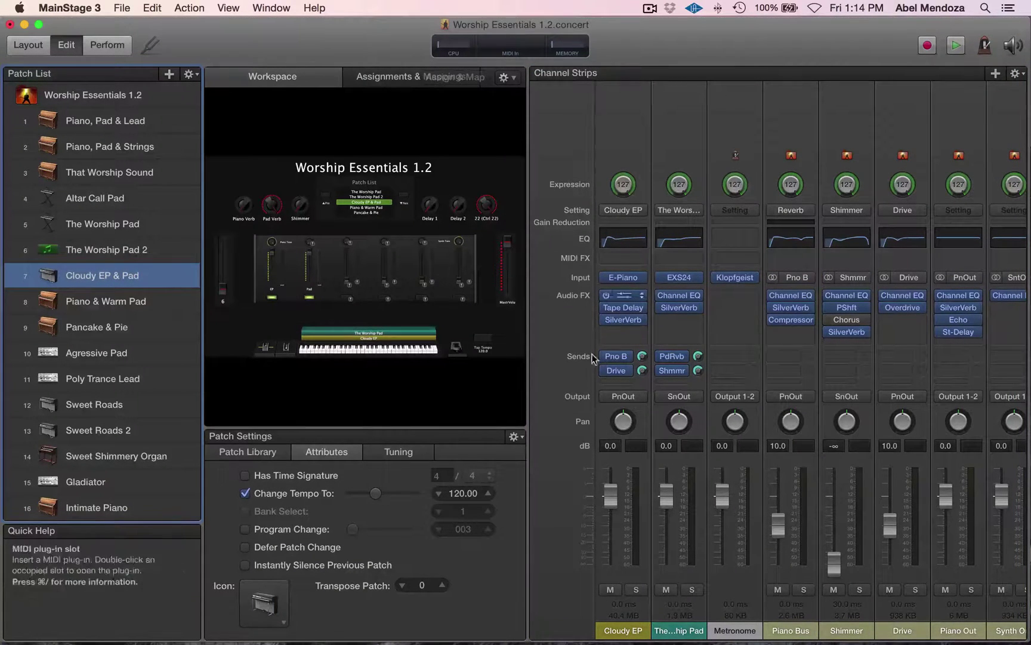
{"action": "left_click", "coordinate": [621, 628]}
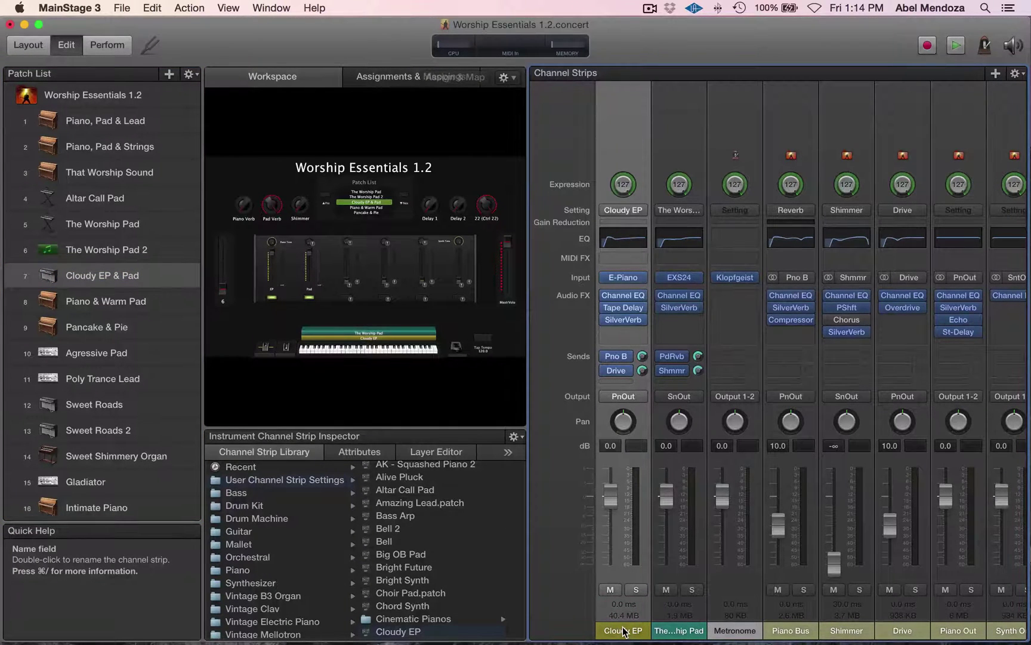
Try saving the Cloudy EP sound as Cloudy EP.cst, declining to overwrite the existing file.
{"action": "left_click", "coordinate": [624, 210]}
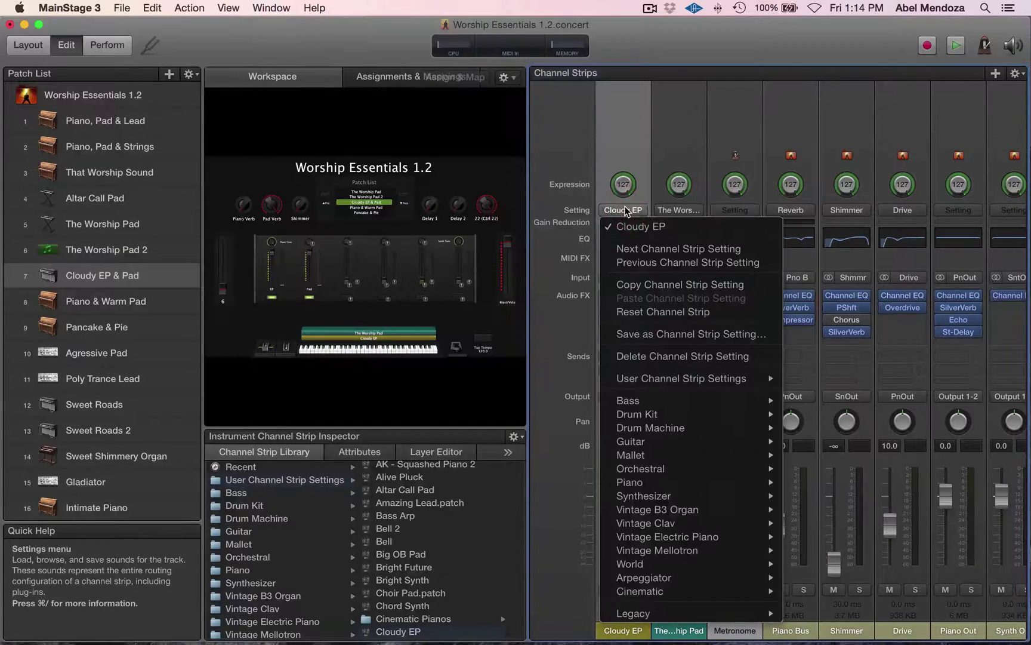
{"action": "left_click", "coordinate": [663, 336]}
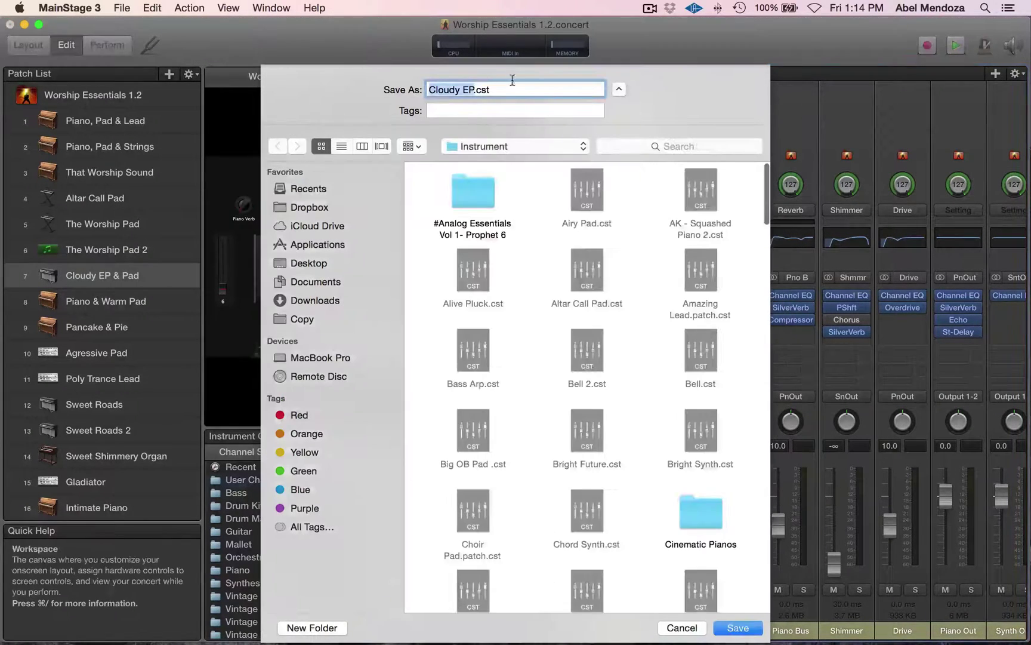
{"action": "left_click", "coordinate": [738, 627]}
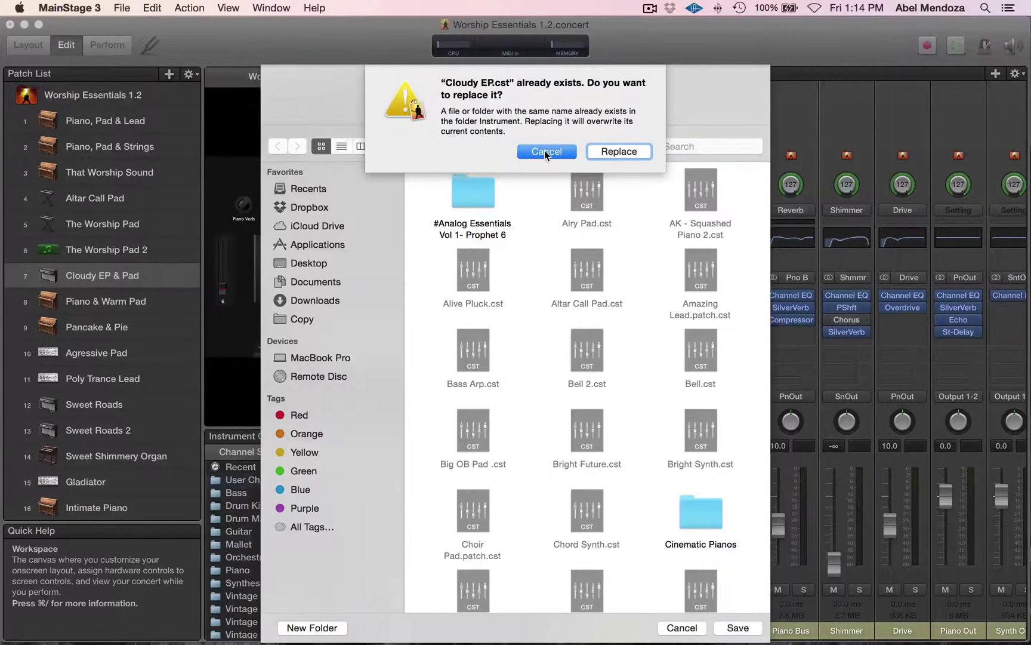
{"action": "left_click", "coordinate": [545, 150]}
Abandon the save and load the Cloudy EP user setting onto Inst 36.
{"action": "left_click", "coordinate": [681, 628]}
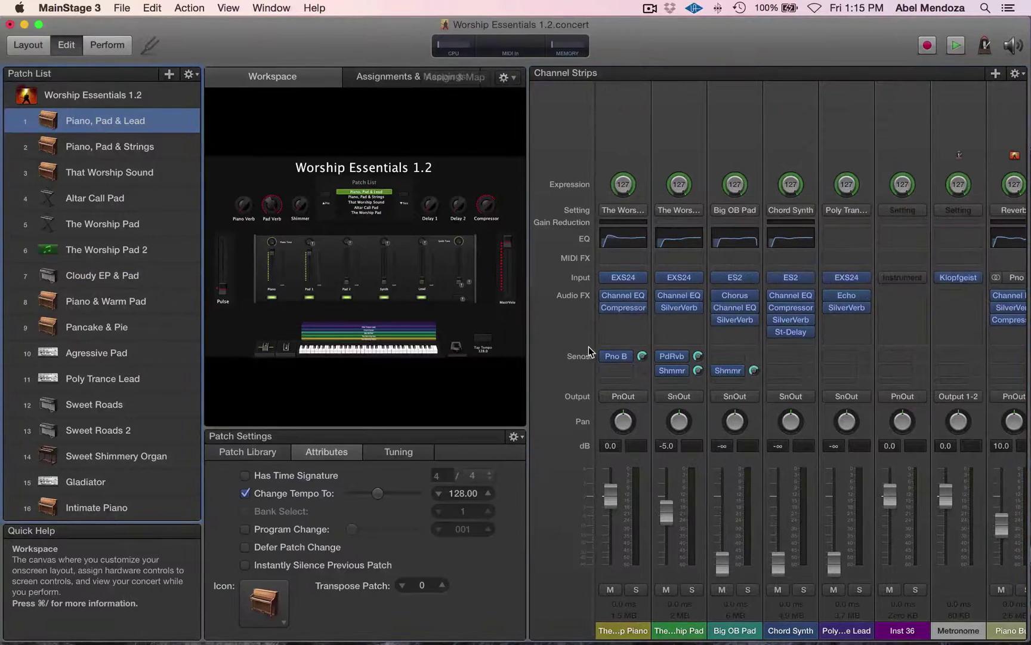
{"action": "left_click", "coordinate": [901, 213]}
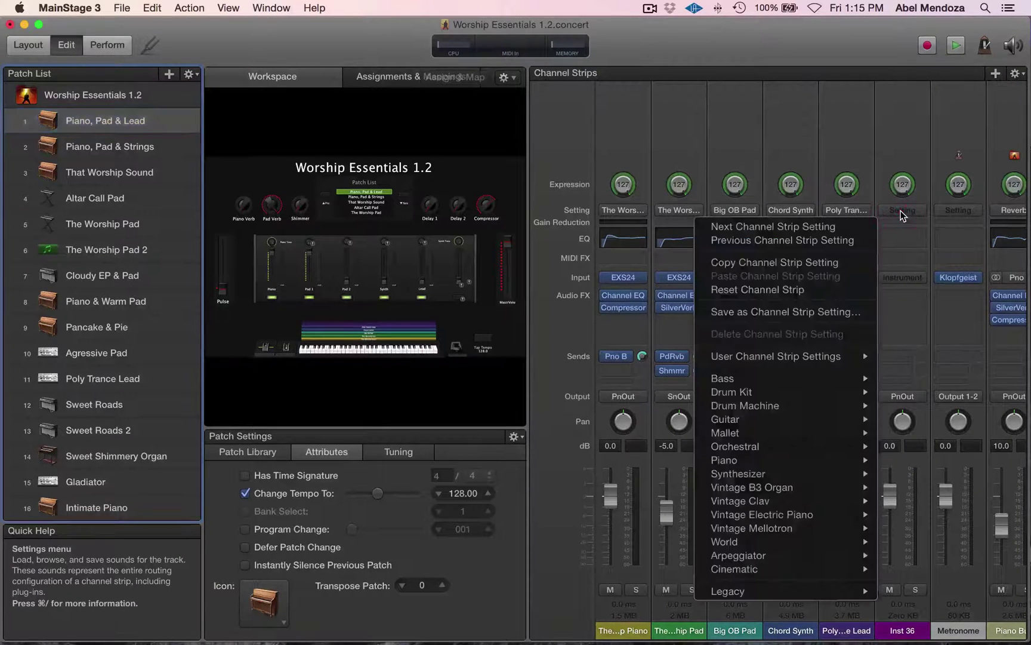
{"action": "mouse_move", "coordinate": [768, 361]}
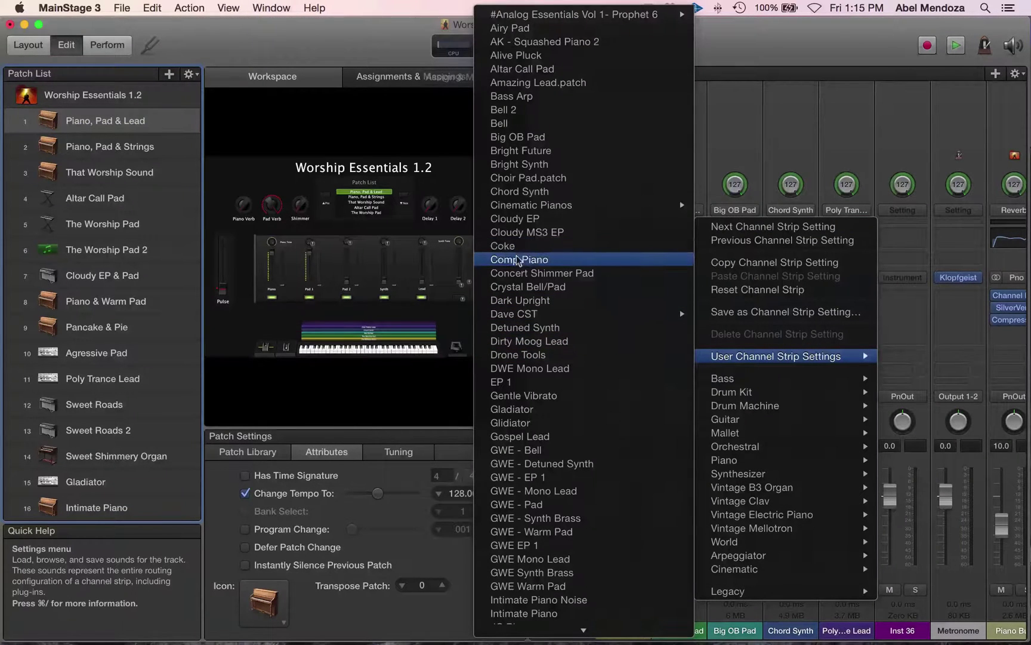
{"action": "left_click", "coordinate": [522, 222]}
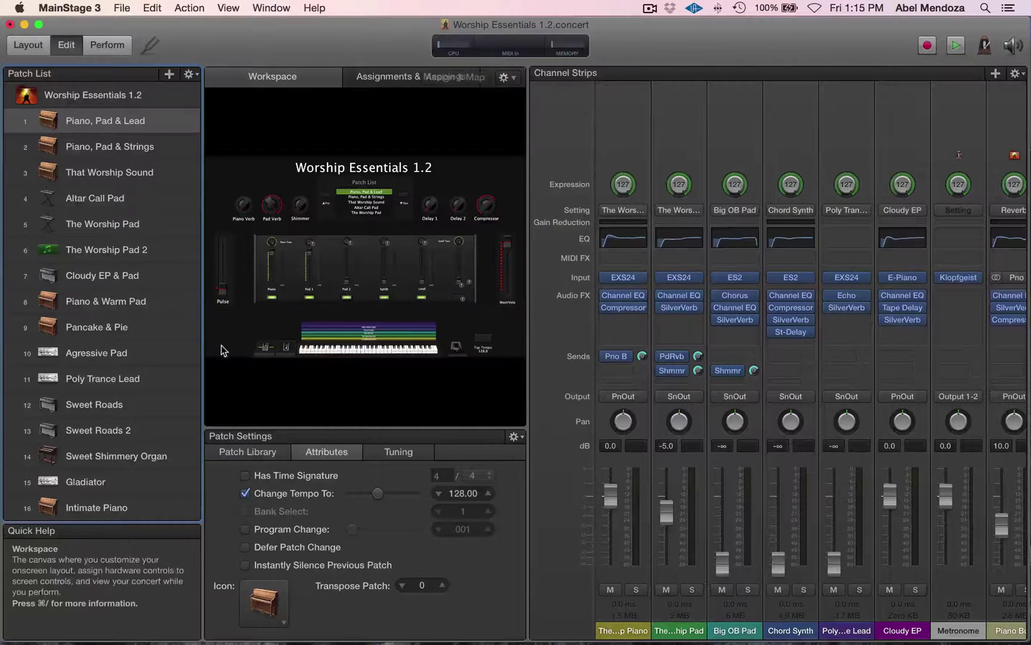
Select the new Cloudy EP strip and browse the user channel strip settings.
{"action": "double_click", "coordinate": [84, 121]}
{"action": "left_click", "coordinate": [898, 627]}
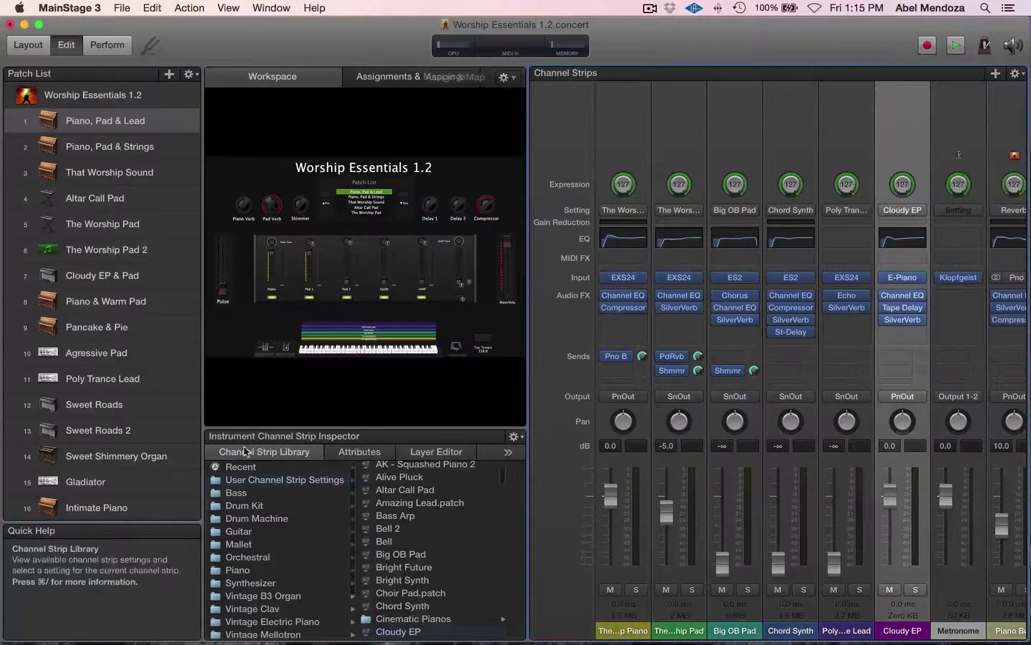
{"action": "left_click", "coordinate": [251, 483]}
{"action": "scroll", "coordinate": [397, 546], "scroll_direction": "down", "scroll_amount": 10}
{"action": "scroll", "coordinate": [399, 546], "scroll_direction": "down", "scroll_amount": 15}
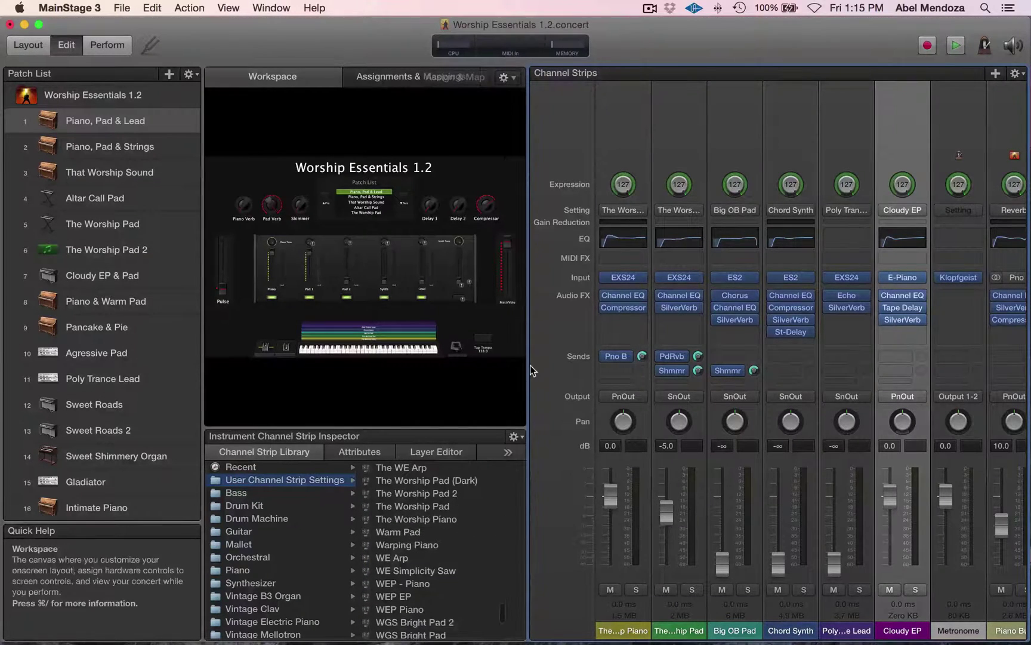
Map the rightmost workspace fader to the Cloudy EP volume, with Range Max +0.0 dB.
{"action": "left_click", "coordinate": [461, 285]}
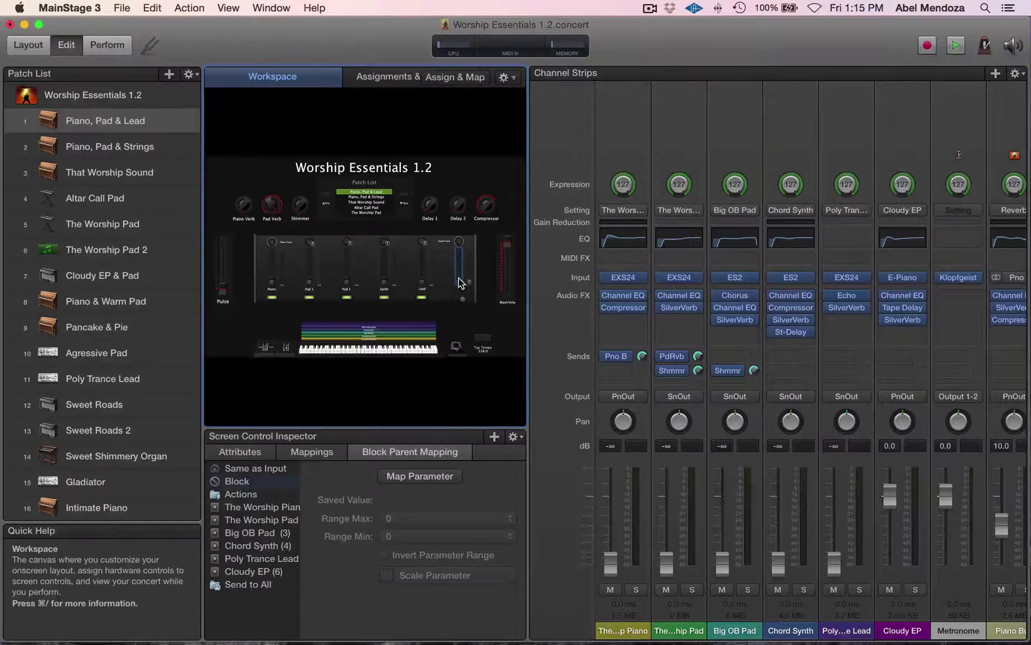
{"action": "left_click", "coordinate": [423, 477]}
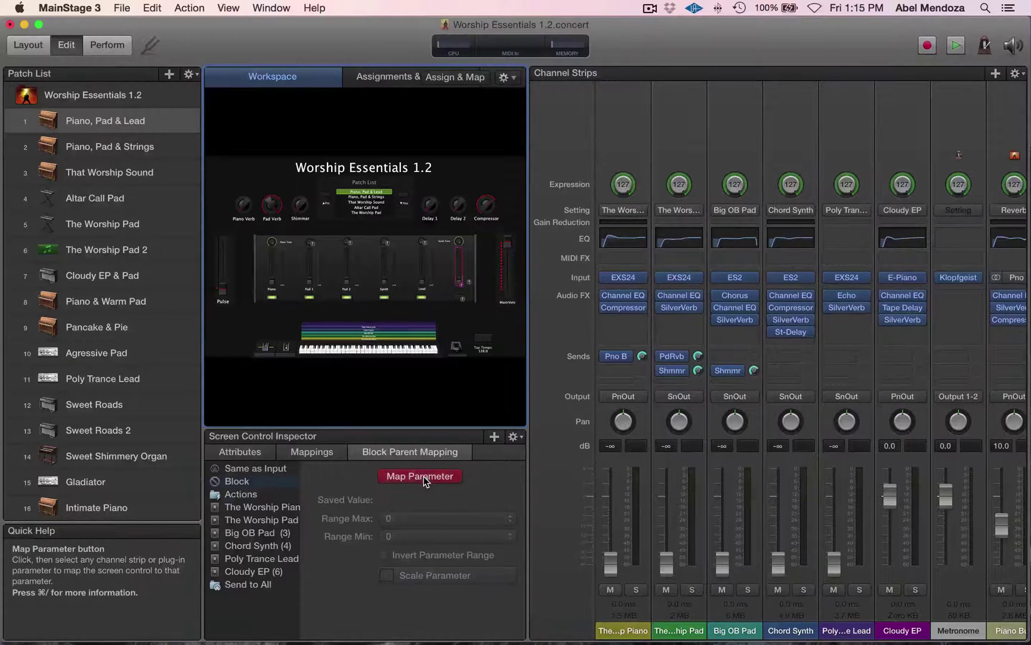
{"action": "left_click", "coordinate": [888, 497]}
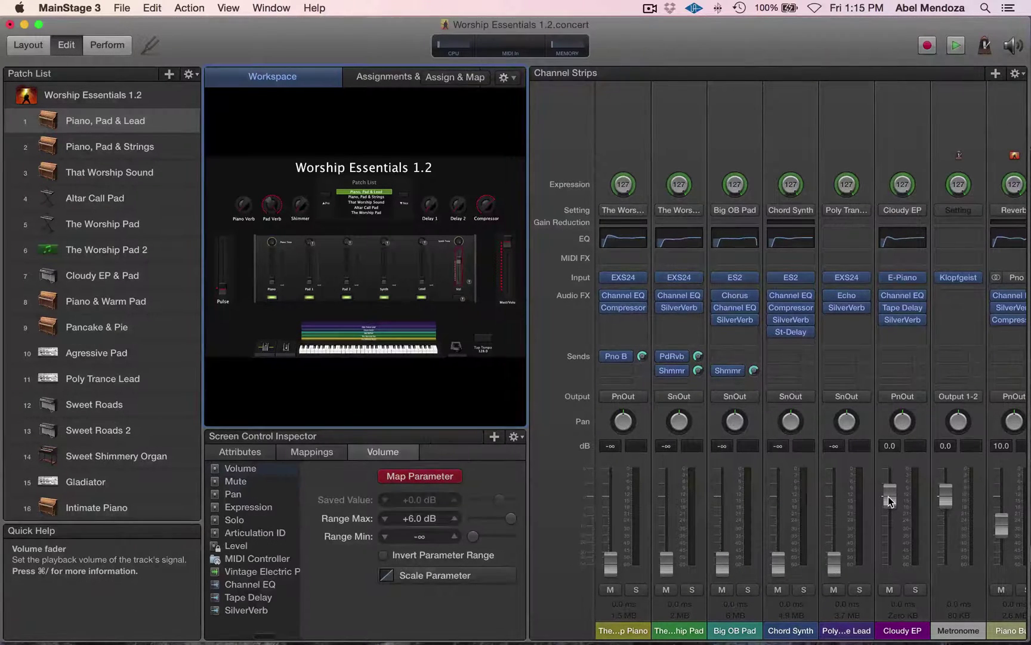
{"action": "double_click", "coordinate": [410, 518]}
{"action": "type", "text": "0"}
{"action": "key", "text": "Return"}
{"action": "left_click", "coordinate": [421, 478]}
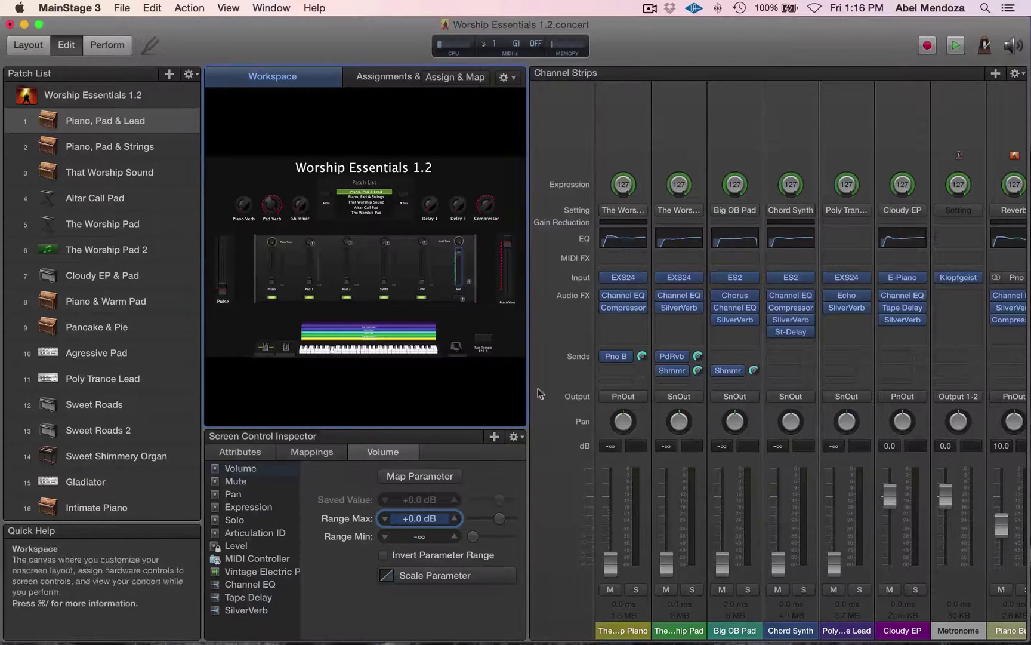
Set the Cloudy EP strip's MIDI input keyboard to Keyboard 1.
{"action": "left_click", "coordinate": [901, 614]}
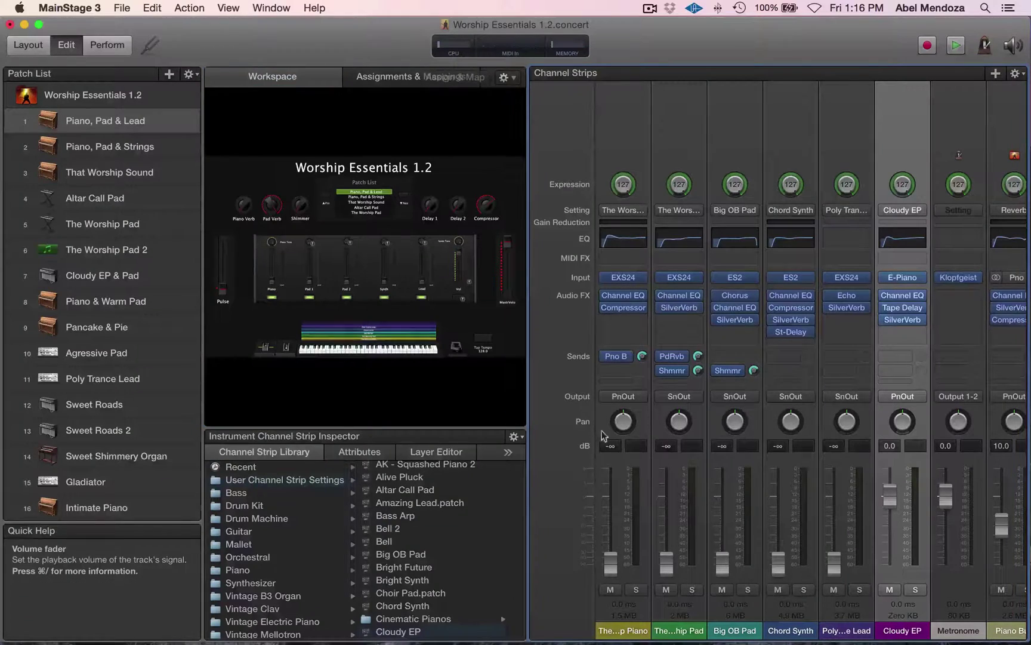
{"action": "left_click_drag", "start_coordinate": [527, 385], "coordinate": [611, 385]}
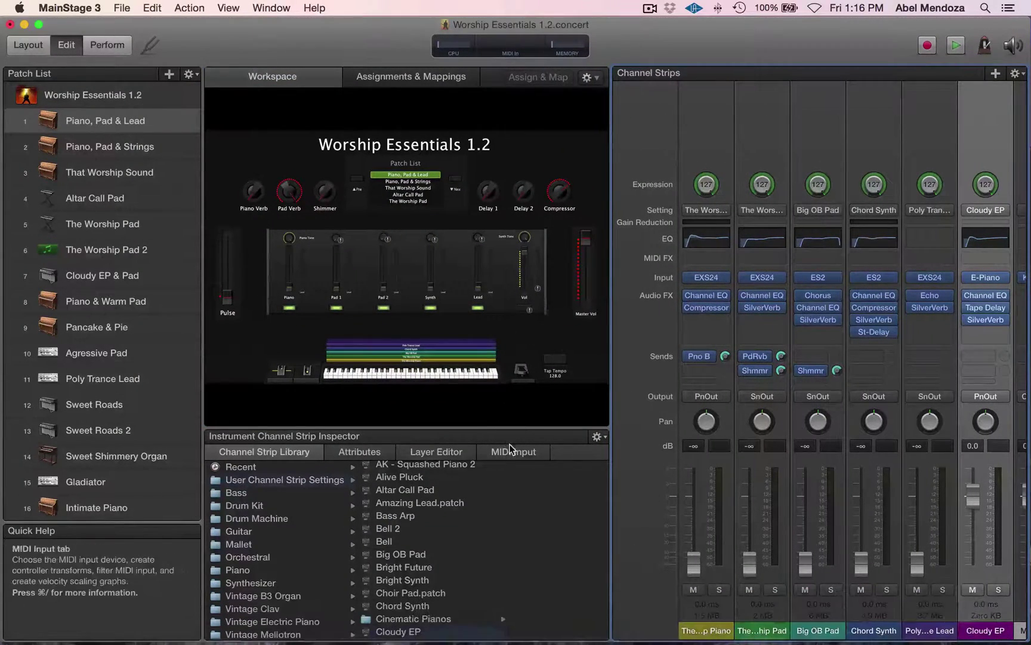
{"action": "left_click", "coordinate": [510, 451]}
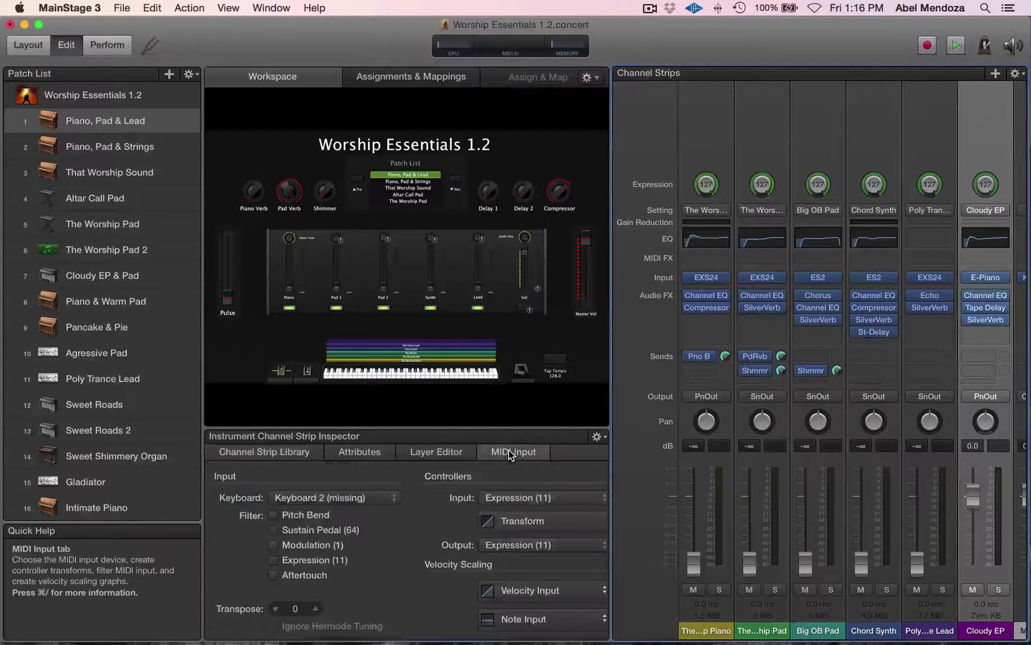
{"action": "left_click", "coordinate": [347, 501]}
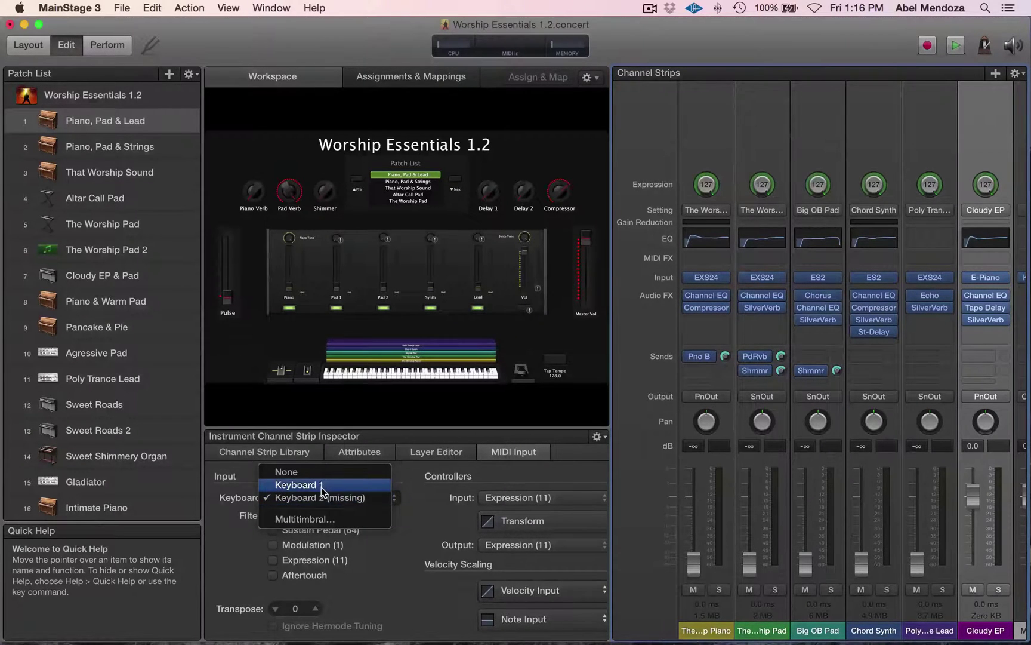
{"action": "left_click", "coordinate": [321, 486]}
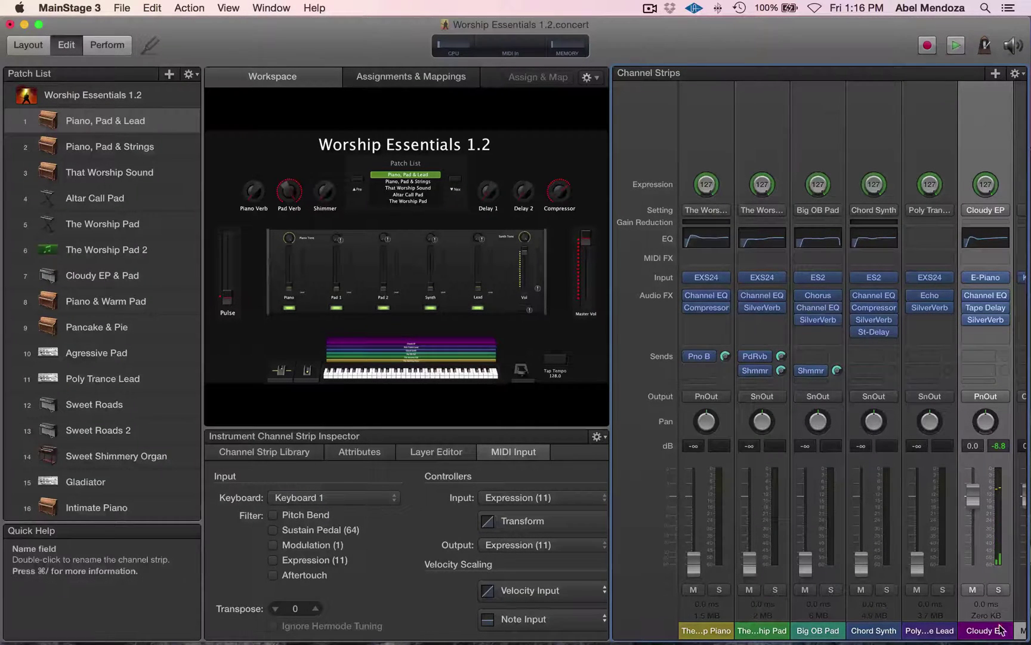
{"action": "left_click", "coordinate": [361, 497]}
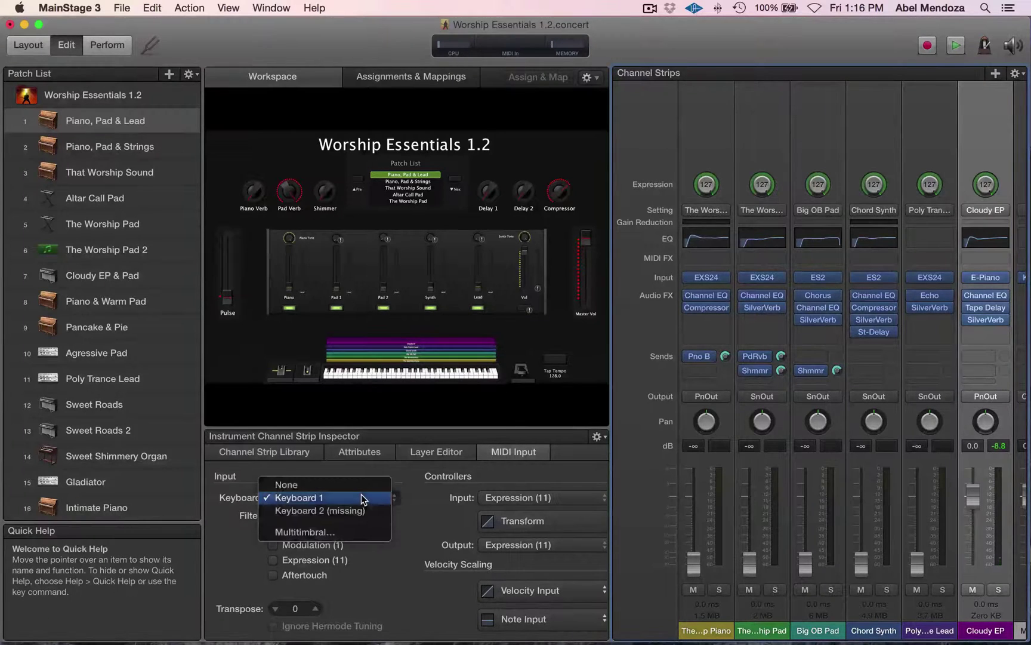
{"action": "left_click", "coordinate": [228, 475]}
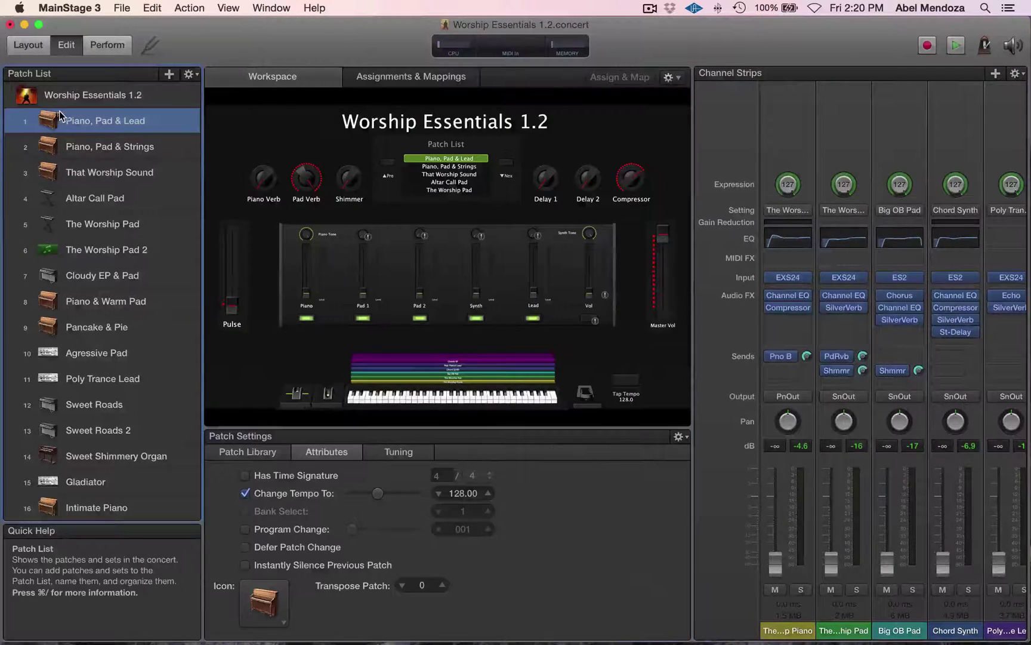
Enter the full-screen performance view with Piano, Pad & Lead active.
{"action": "left_click", "coordinate": [113, 44]}
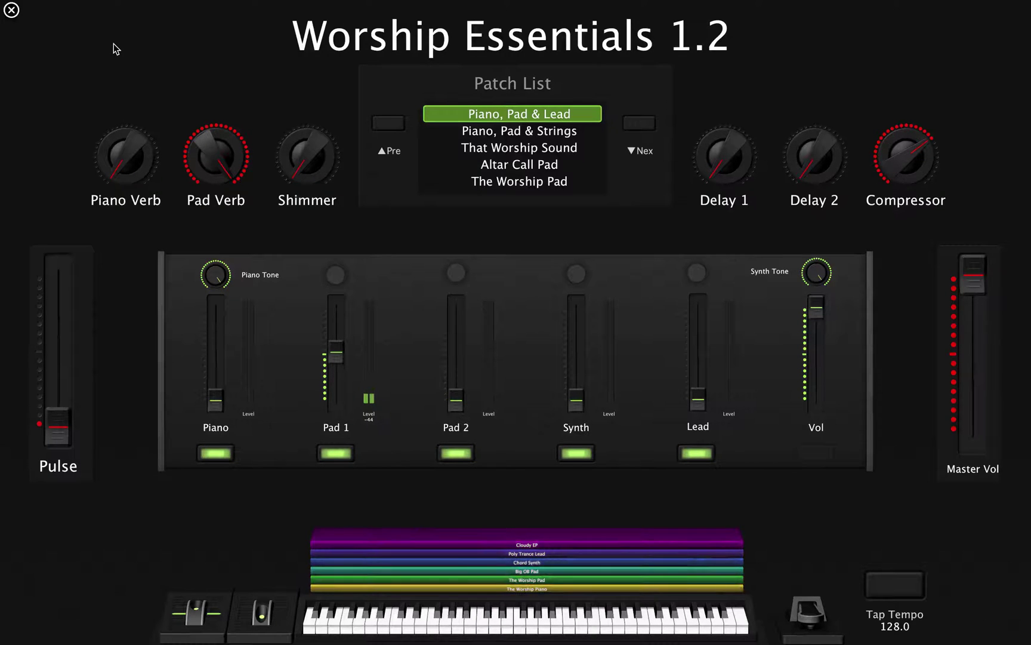
Return to editing, duplicate Piano, Pad & Lead with Cmd-D, and widen the channel strips area.
{"action": "left_click", "coordinate": [12, 10]}
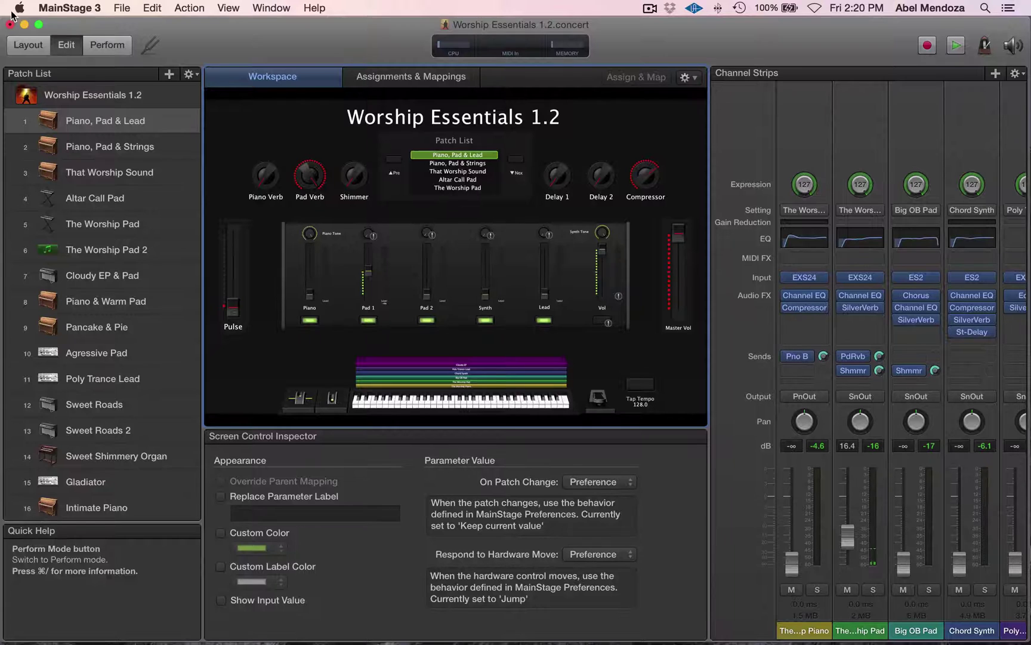
{"action": "left_click", "coordinate": [85, 122]}
{"action": "key", "text": "super+d"}
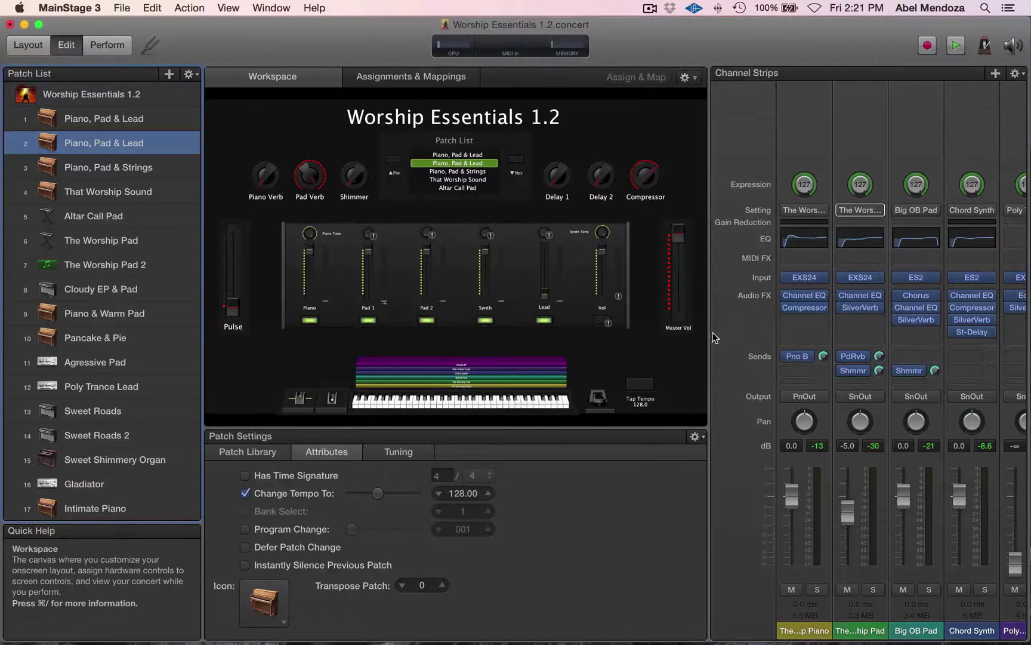
{"action": "left_click_drag", "start_coordinate": [674, 345], "coordinate": [565, 349]}
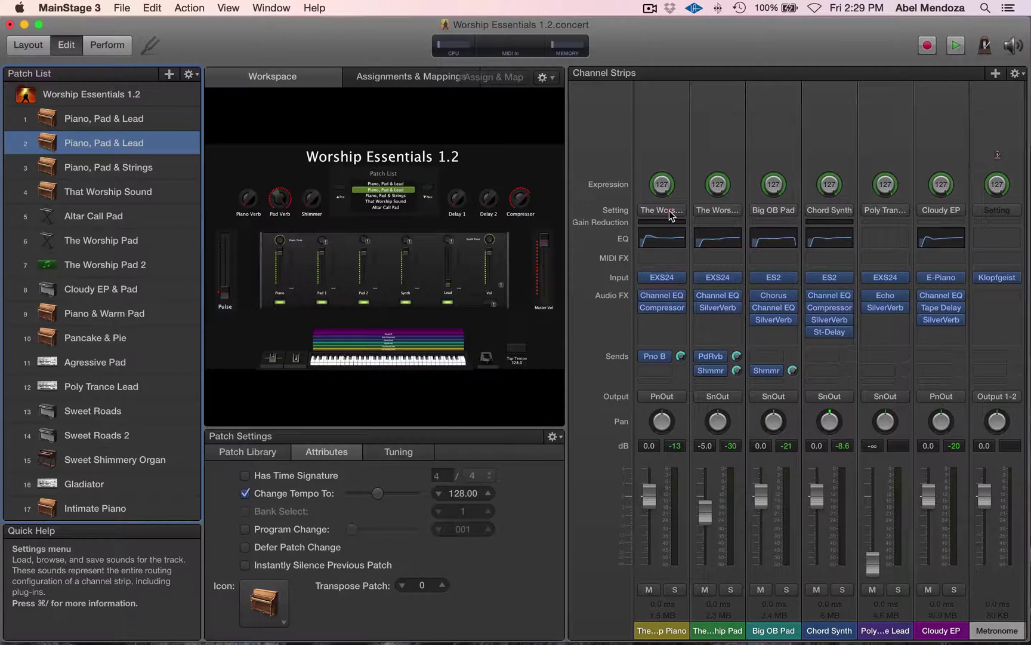
Load RW - Bright 80's Lead into the first channel strip and solo it.
{"action": "left_click", "coordinate": [671, 214]}
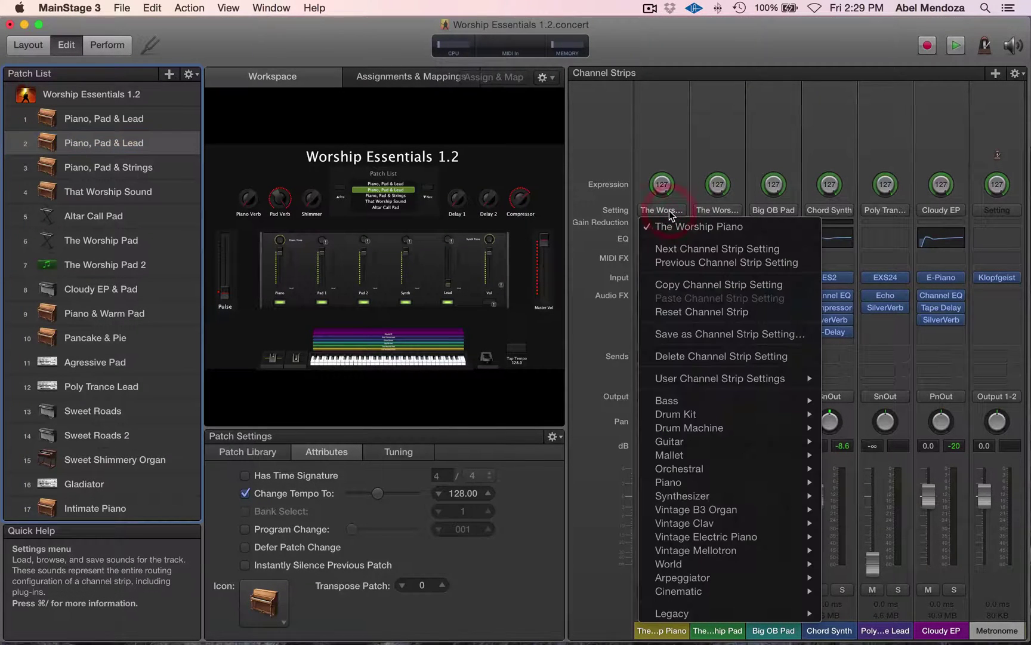
{"action": "mouse_move", "coordinate": [691, 378]}
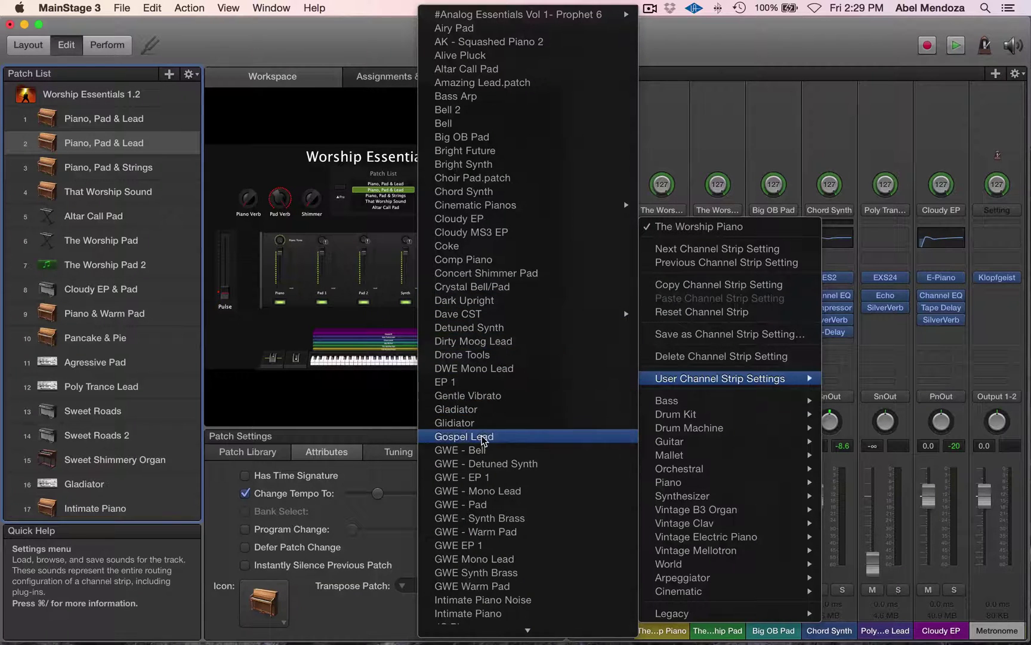
{"action": "scroll", "coordinate": [484, 440], "scroll_direction": "down", "scroll_amount": 4}
{"action": "scroll", "coordinate": [482, 477], "scroll_direction": "down", "scroll_amount": 5}
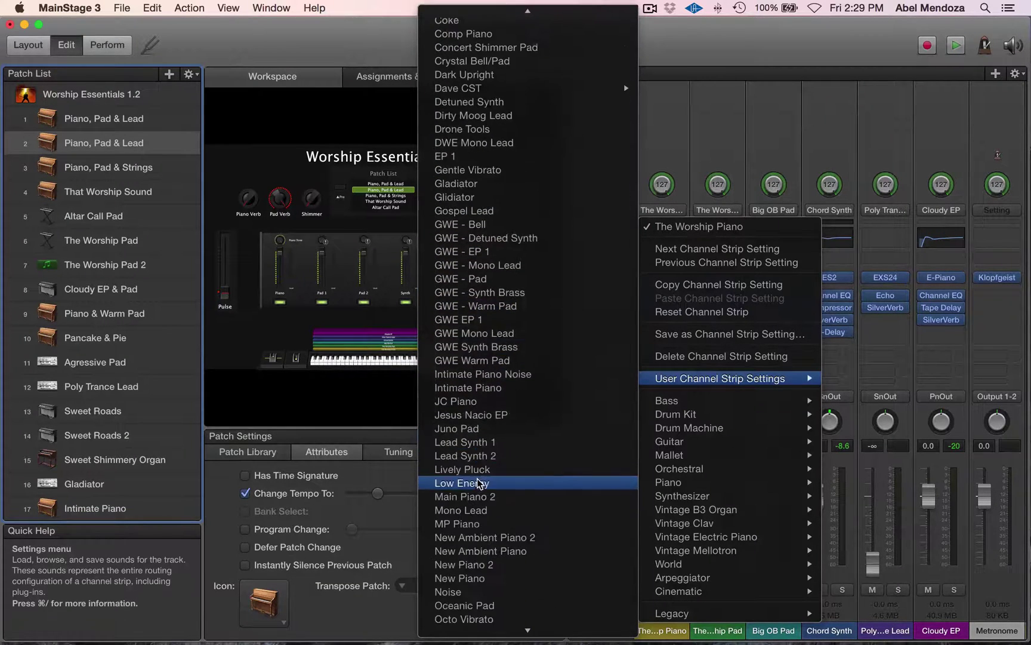
{"action": "scroll", "coordinate": [472, 538], "scroll_direction": "down", "scroll_amount": 4}
{"action": "scroll", "coordinate": [470, 539], "scroll_direction": "down", "scroll_amount": 5}
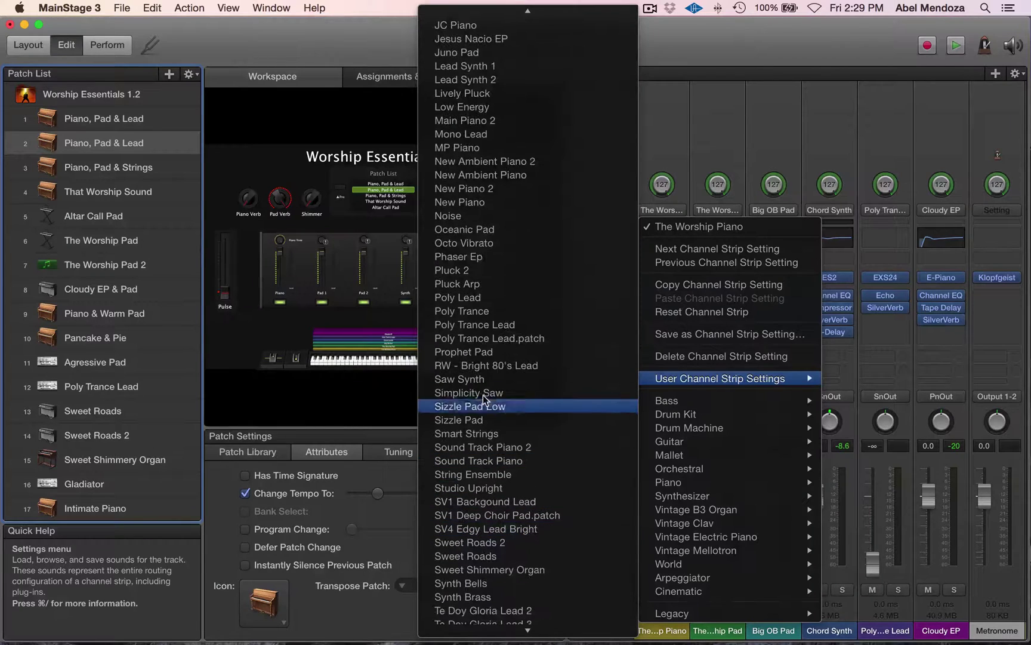
{"action": "left_click", "coordinate": [482, 366]}
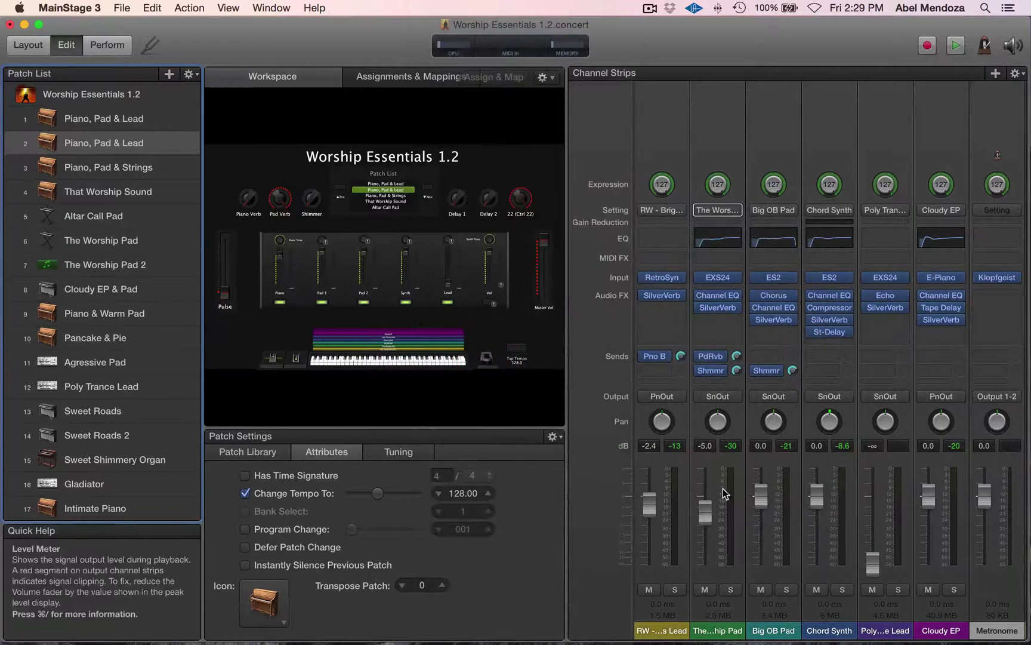
{"action": "left_click", "coordinate": [676, 590]}
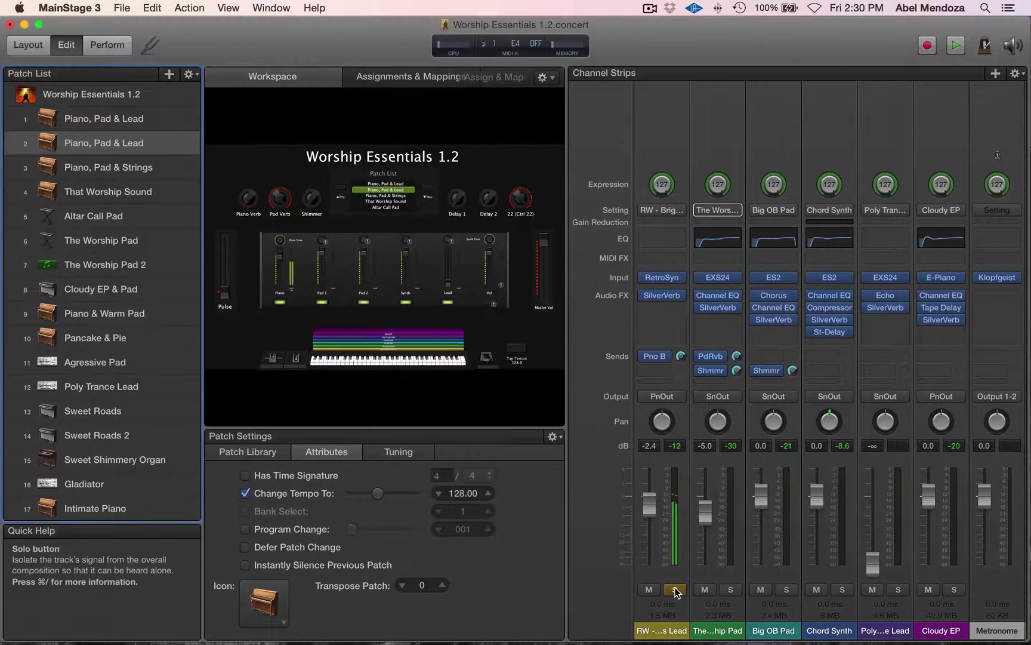
Route the first strip's output to Bus 16 (Synth Out).
{"action": "left_click", "coordinate": [670, 397]}
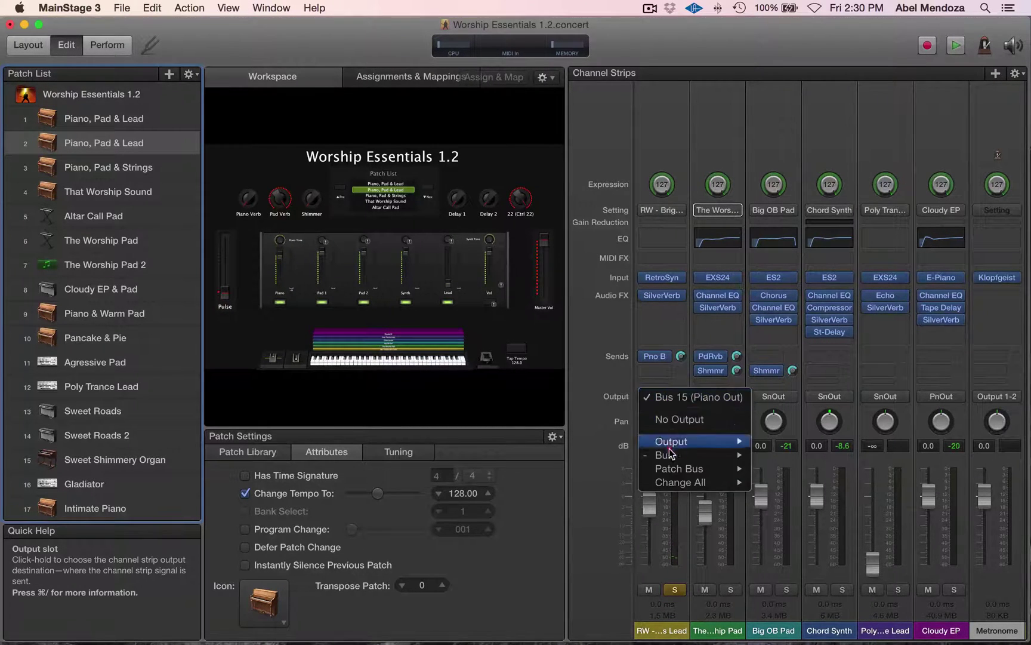
{"action": "mouse_move", "coordinate": [671, 457]}
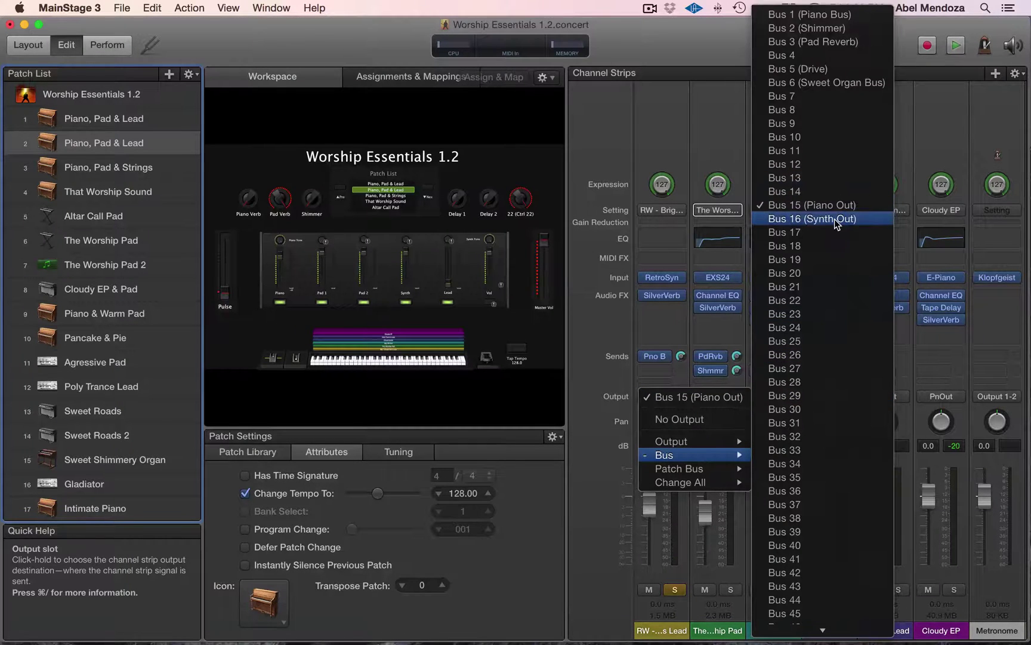
{"action": "key", "text": "Escape"}
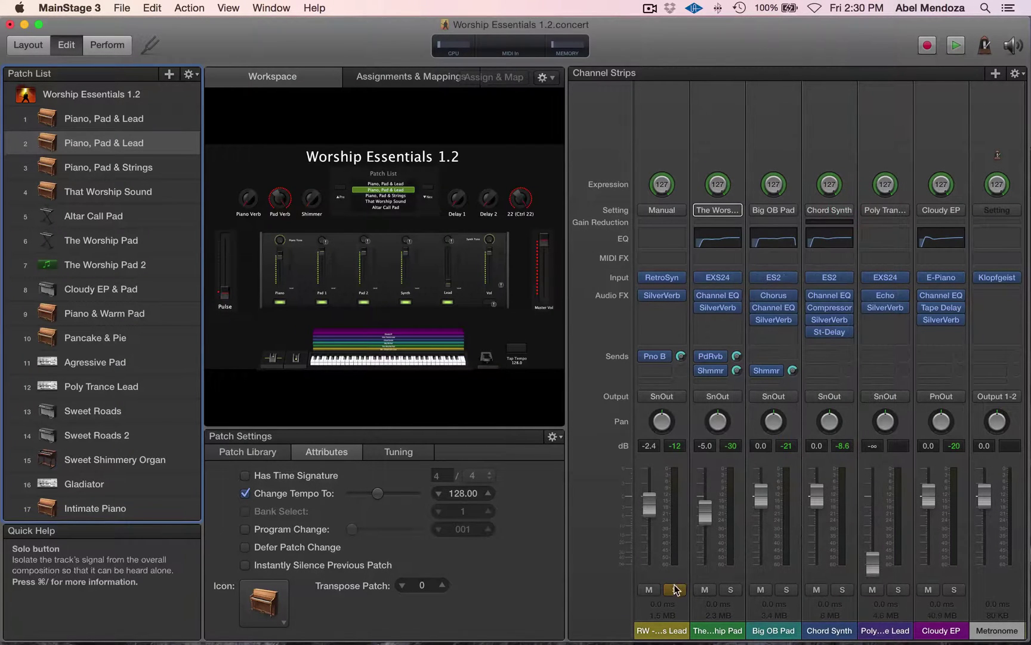
Replace the second strip's Worship Pad with SV4 Edgy Lead Bright and re-solo the RW lead strip.
{"action": "left_click", "coordinate": [674, 590]}
{"action": "left_click", "coordinate": [727, 632]}
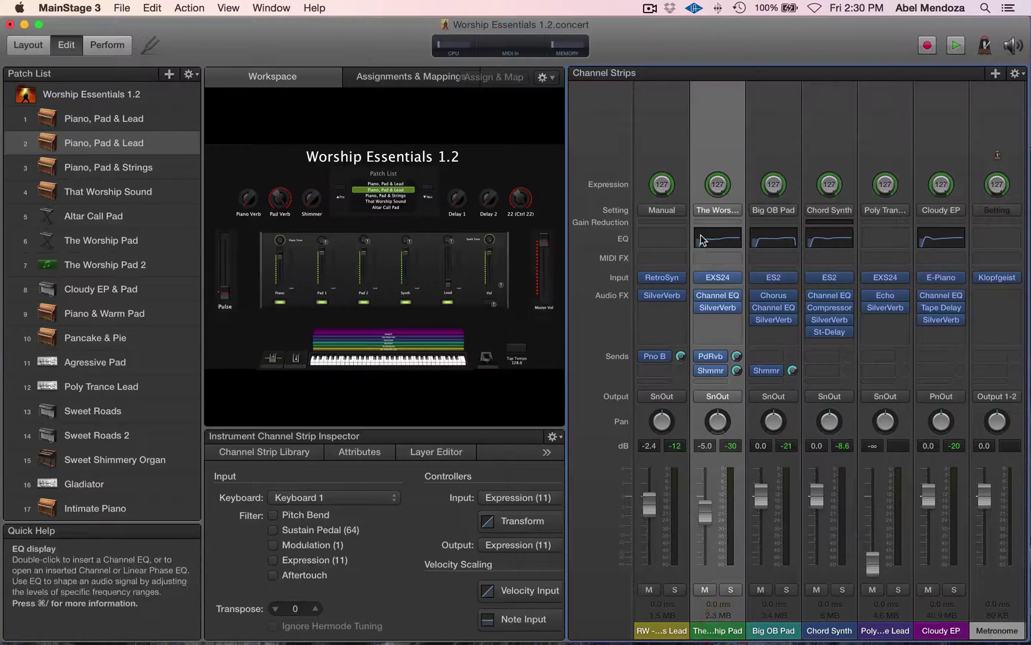
{"action": "left_click", "coordinate": [719, 210]}
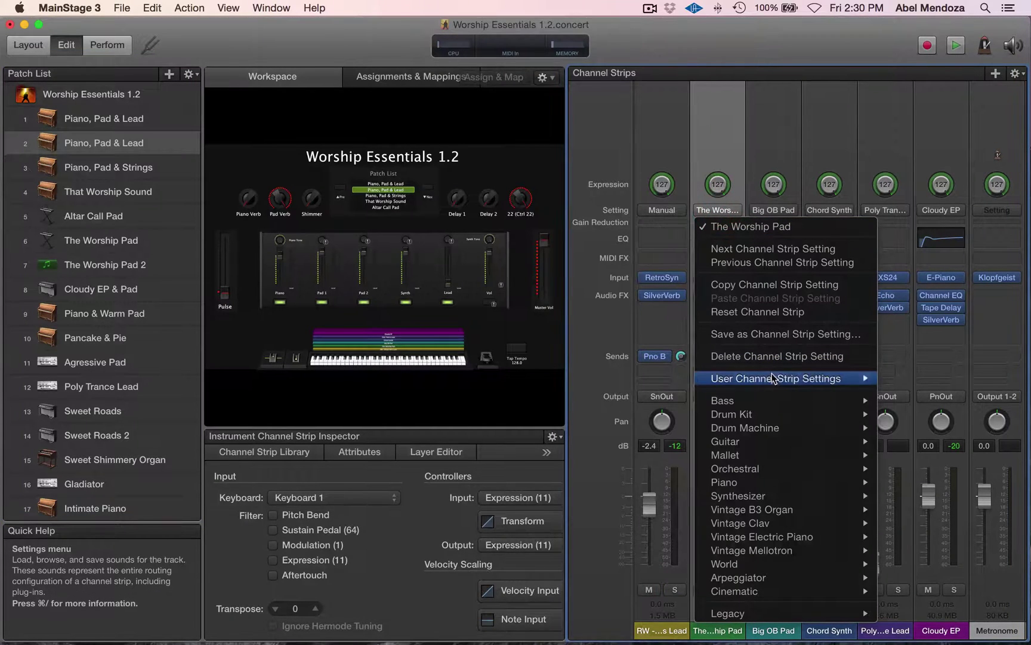
{"action": "mouse_move", "coordinate": [736, 379]}
{"action": "scroll", "coordinate": [537, 345], "scroll_direction": "down", "scroll_amount": 10}
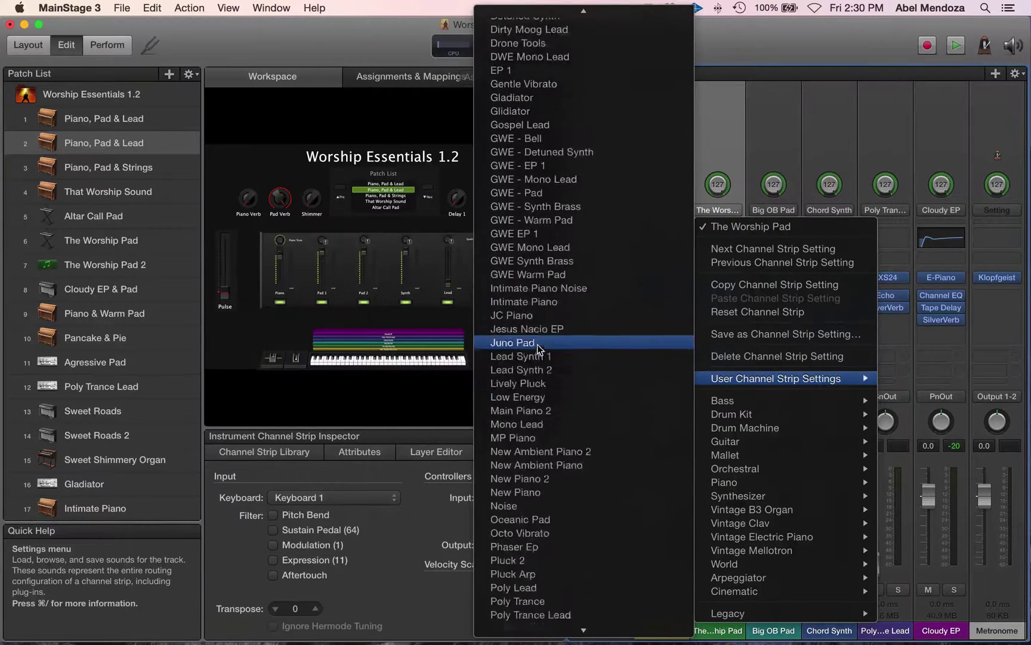
{"action": "scroll", "coordinate": [538, 351], "scroll_direction": "down", "scroll_amount": 3}
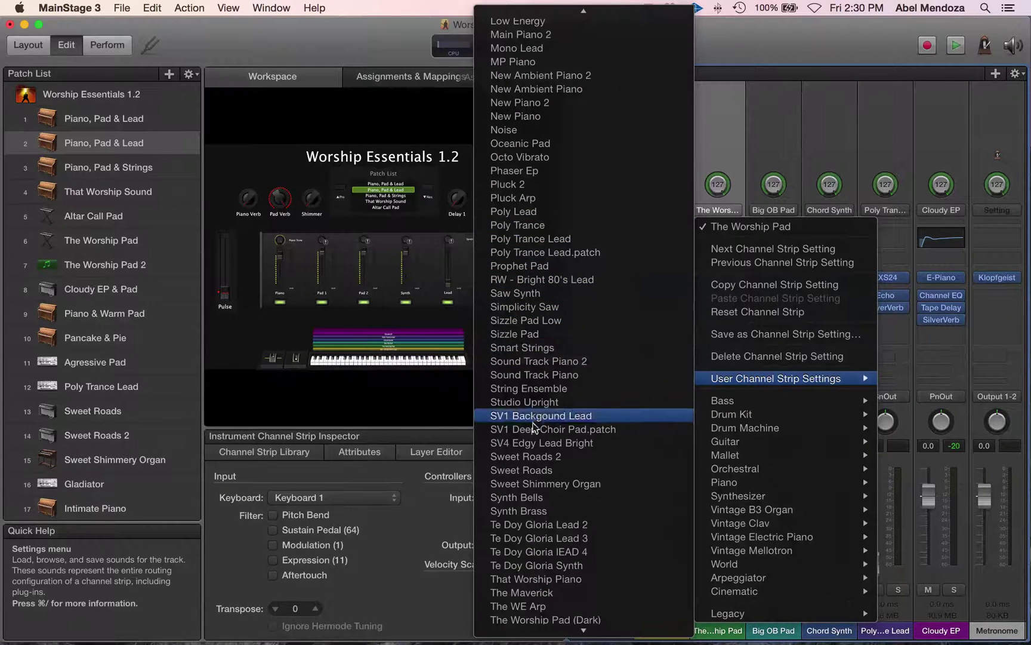
{"action": "left_click", "coordinate": [501, 443]}
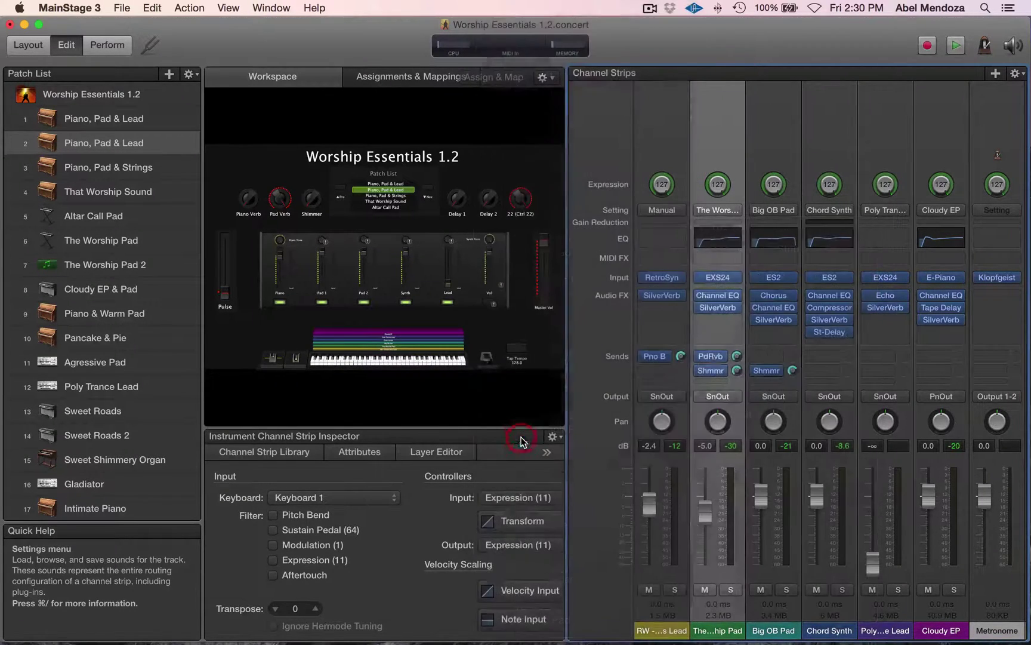
{"action": "left_click", "coordinate": [673, 590]}
Delete the Poly Trance Lead, Cloudy EP and Chord Synth strips from the patch, confirming each.
{"action": "left_click", "coordinate": [731, 589]}
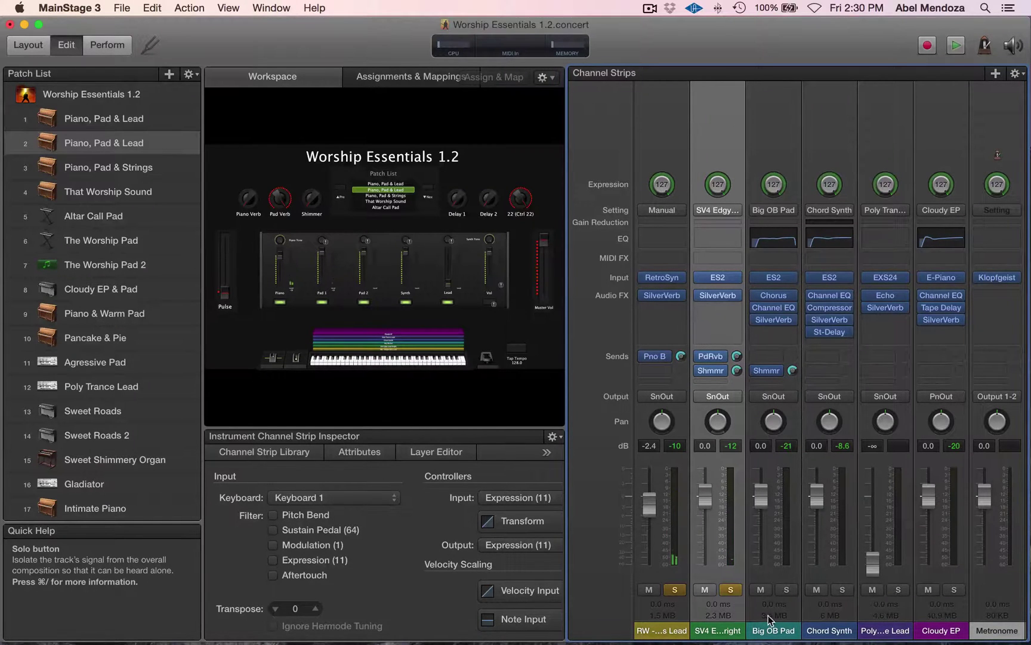
{"action": "left_click", "coordinate": [888, 628]}
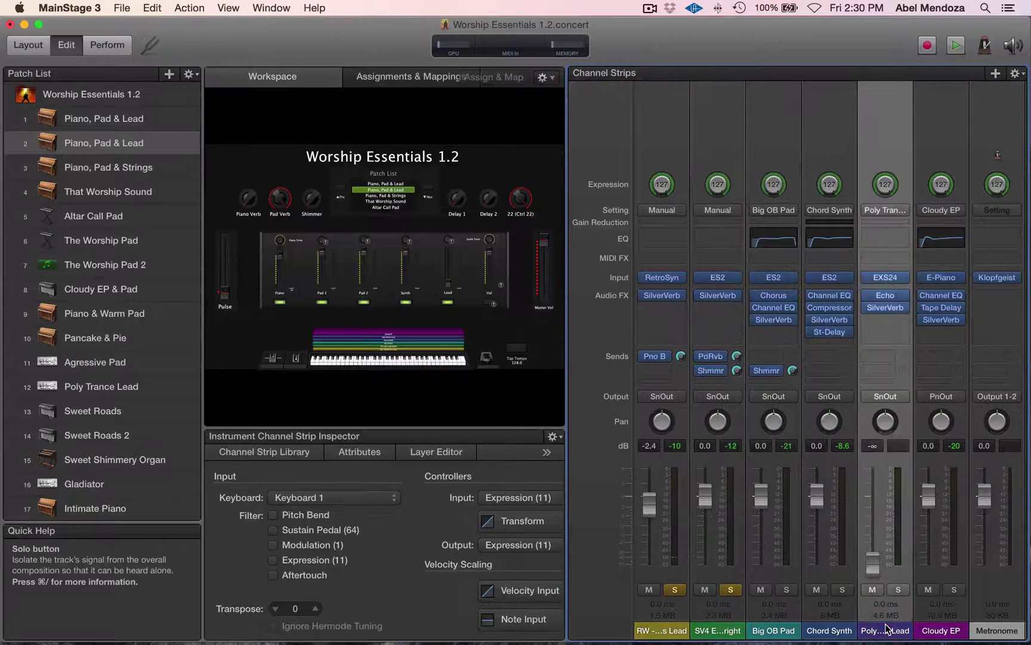
{"action": "key", "text": "Delete"}
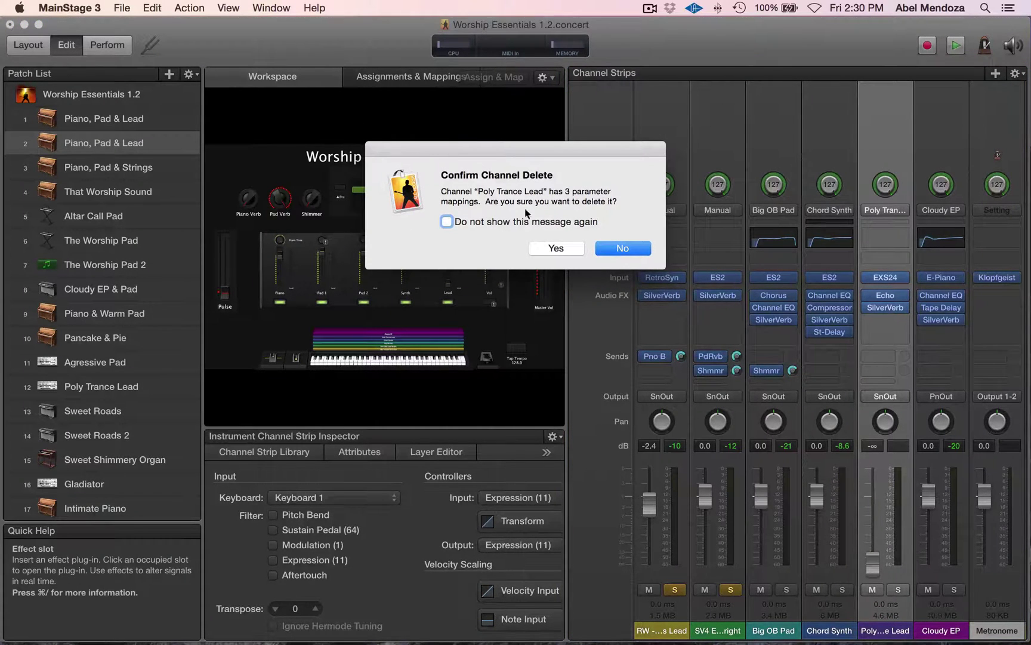
{"action": "left_click", "coordinate": [556, 248]}
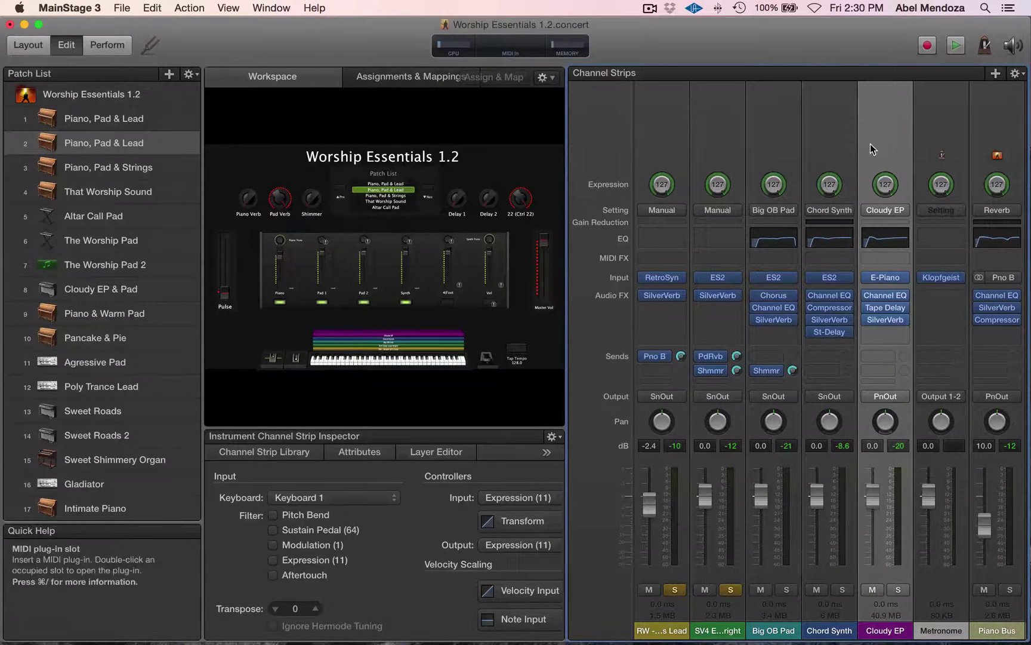
{"action": "key", "text": "Delete"}
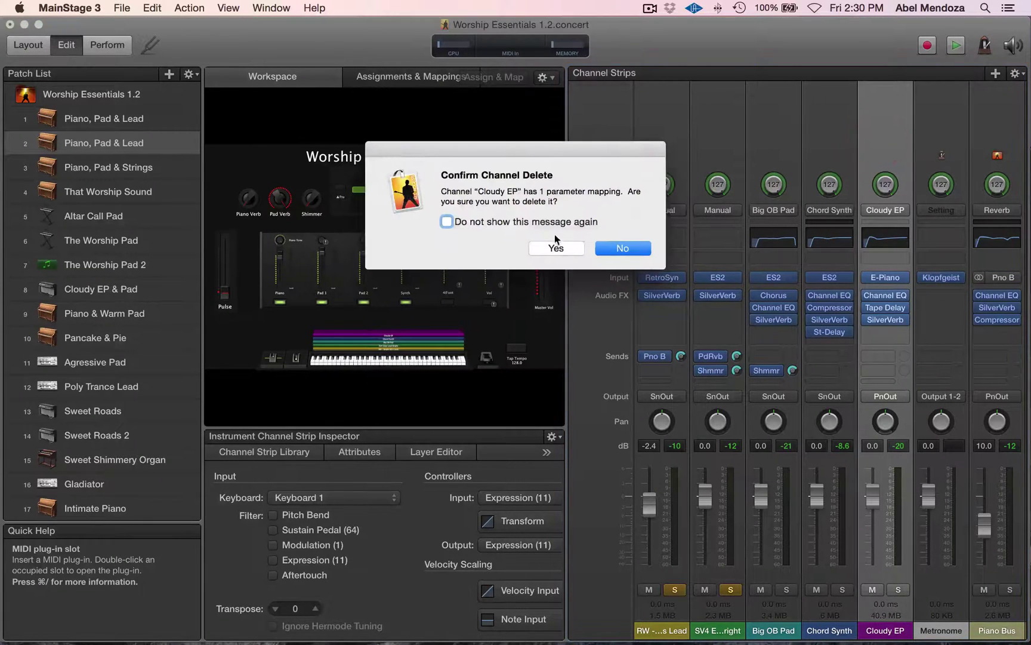
{"action": "left_click", "coordinate": [556, 248]}
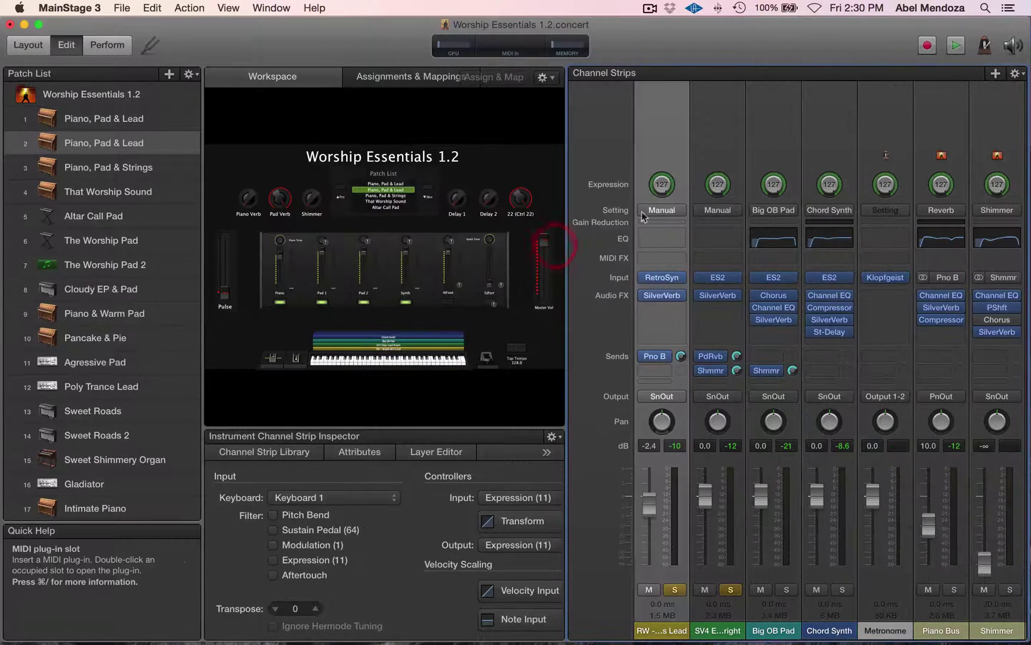
{"action": "left_click", "coordinate": [837, 631]}
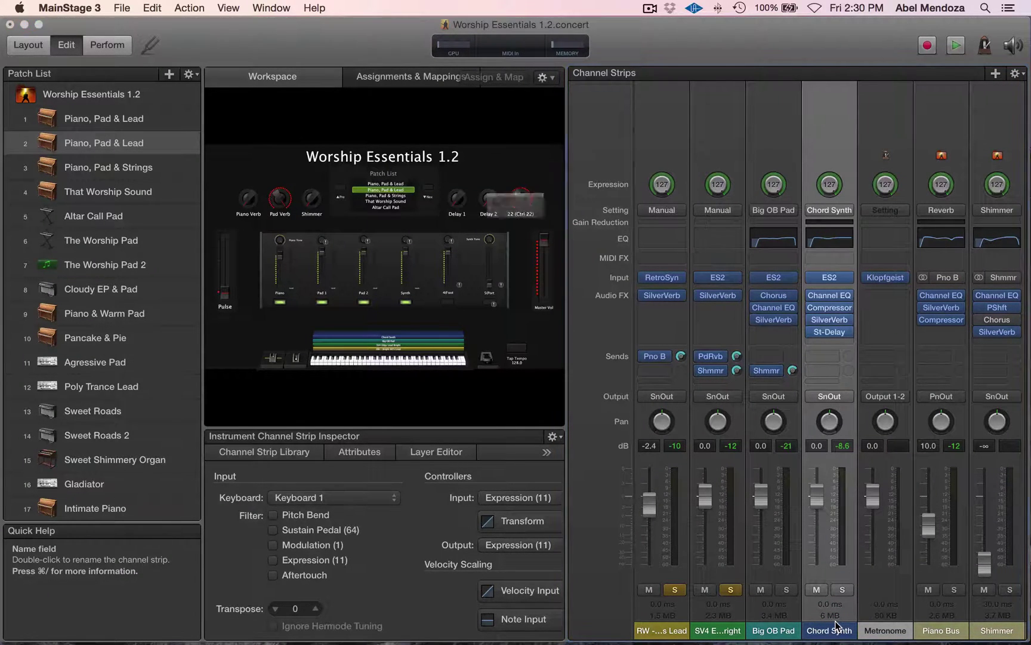
{"action": "key", "text": "Delete"}
{"action": "left_click", "coordinate": [556, 248]}
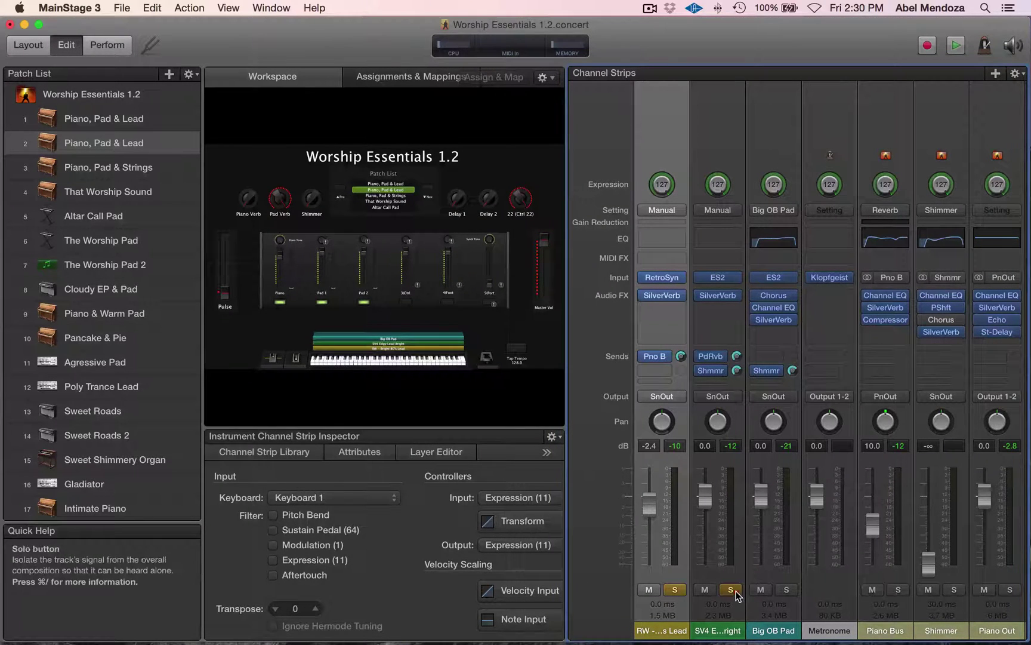
Clear the RW lead solo so only the SV4 lead strip stays soloed.
{"action": "left_click", "coordinate": [734, 590]}
{"action": "left_click", "coordinate": [675, 589]}
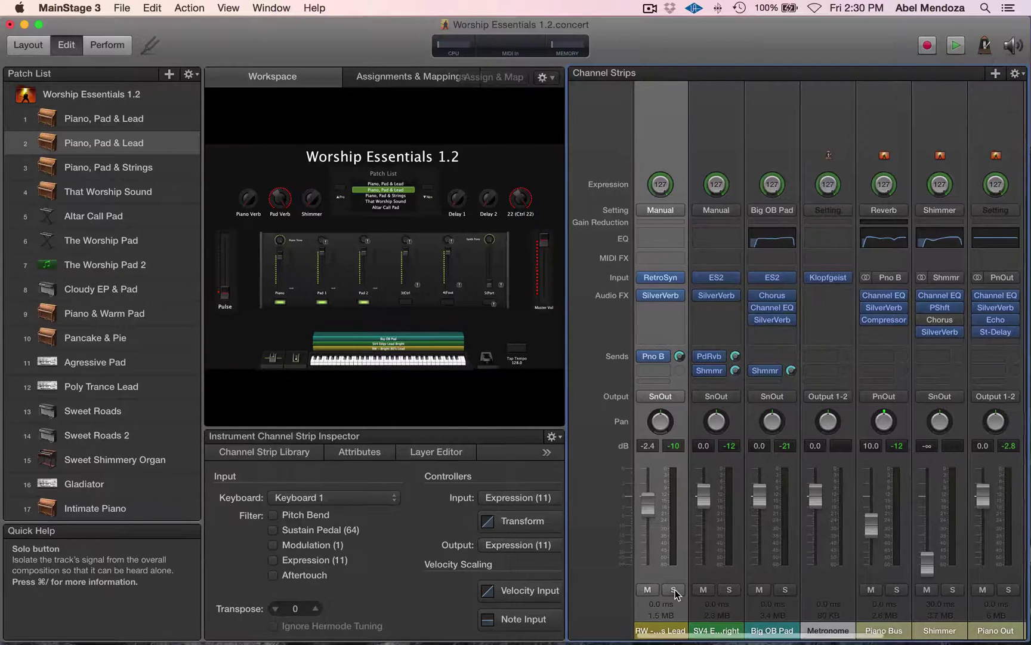
{"action": "left_click", "coordinate": [675, 590]}
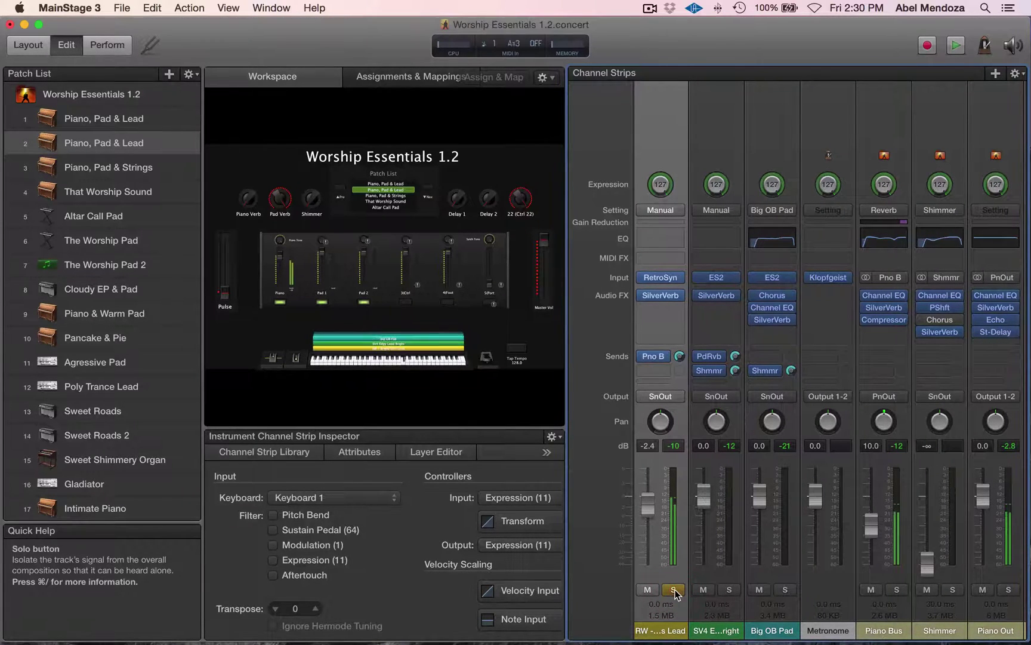
{"action": "left_click", "coordinate": [676, 589]}
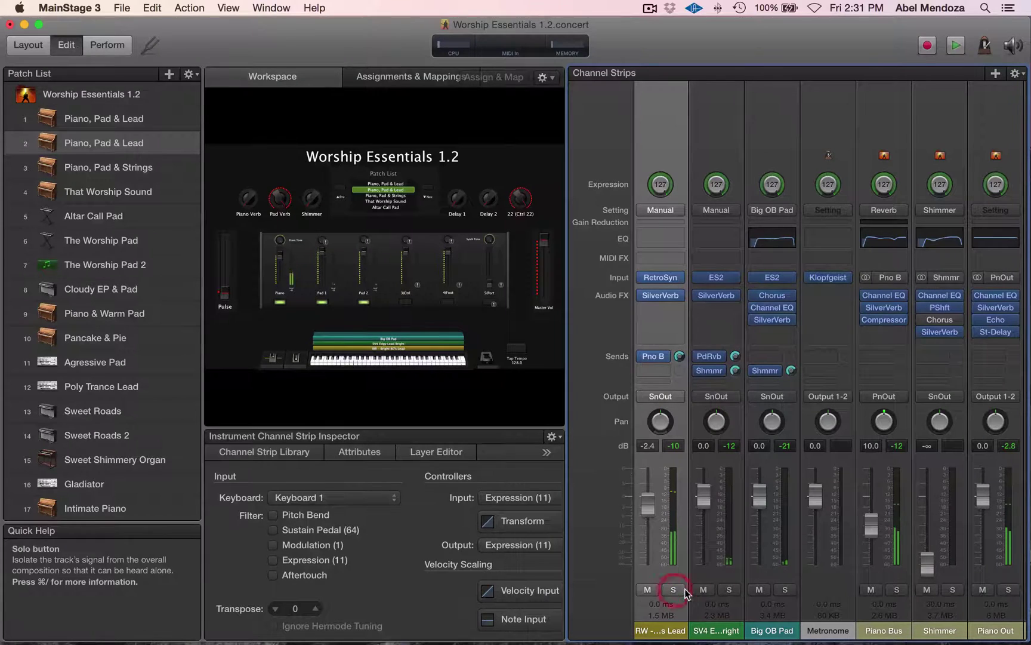
{"action": "left_click", "coordinate": [730, 590]}
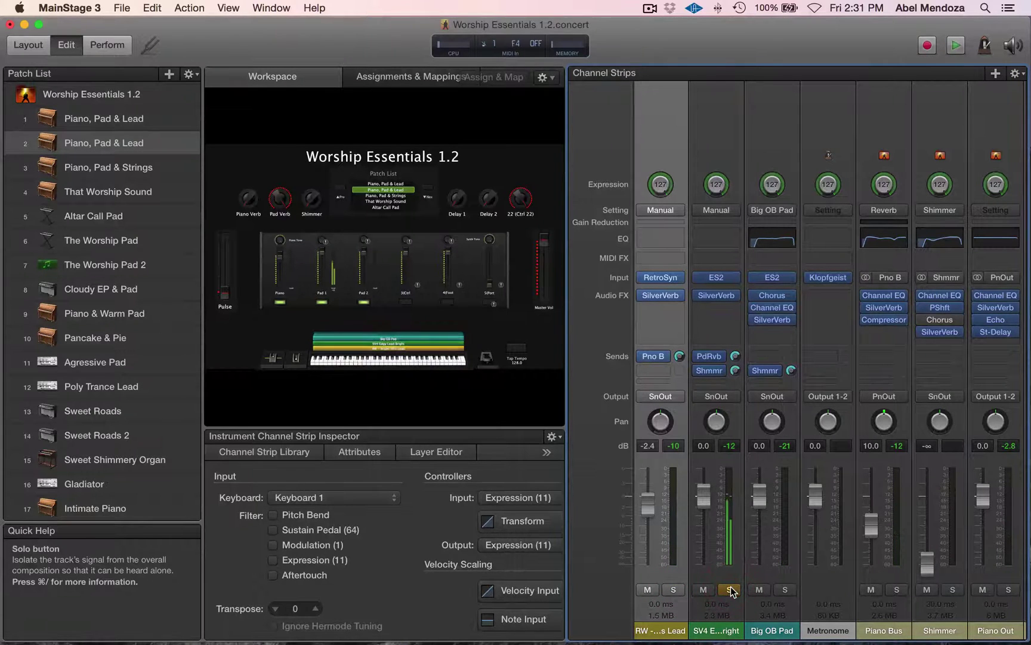
In the SV4 lead's ES2 editor, lengthen ENV3 release past 1700 ms and ENV2 release slightly, then close it.
{"action": "left_click", "coordinate": [717, 278]}
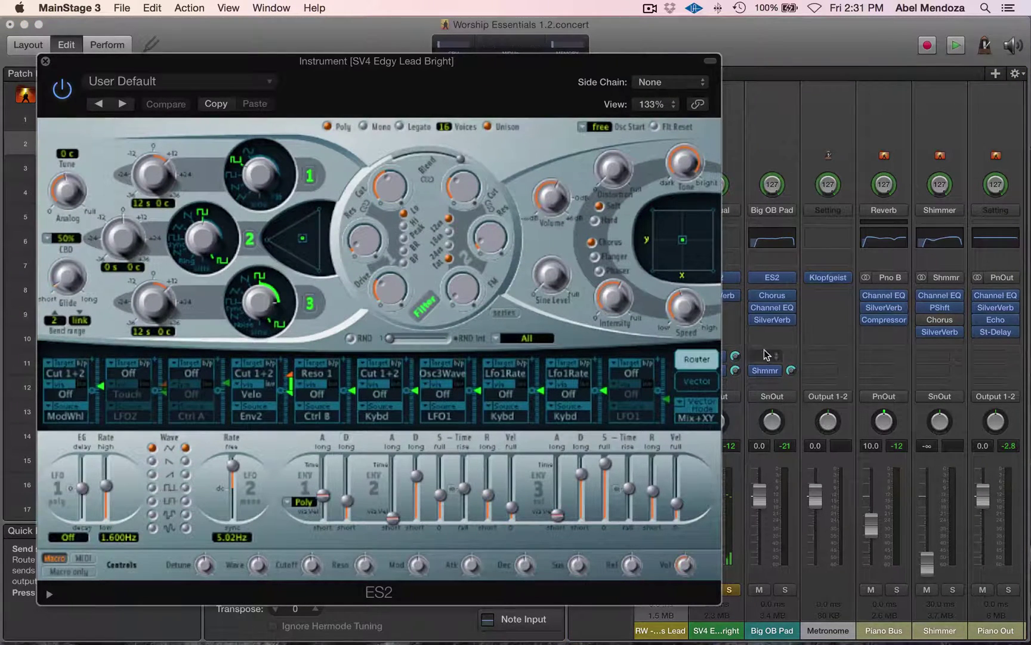
{"action": "left_click_drag", "start_coordinate": [653, 491], "coordinate": [653, 484]}
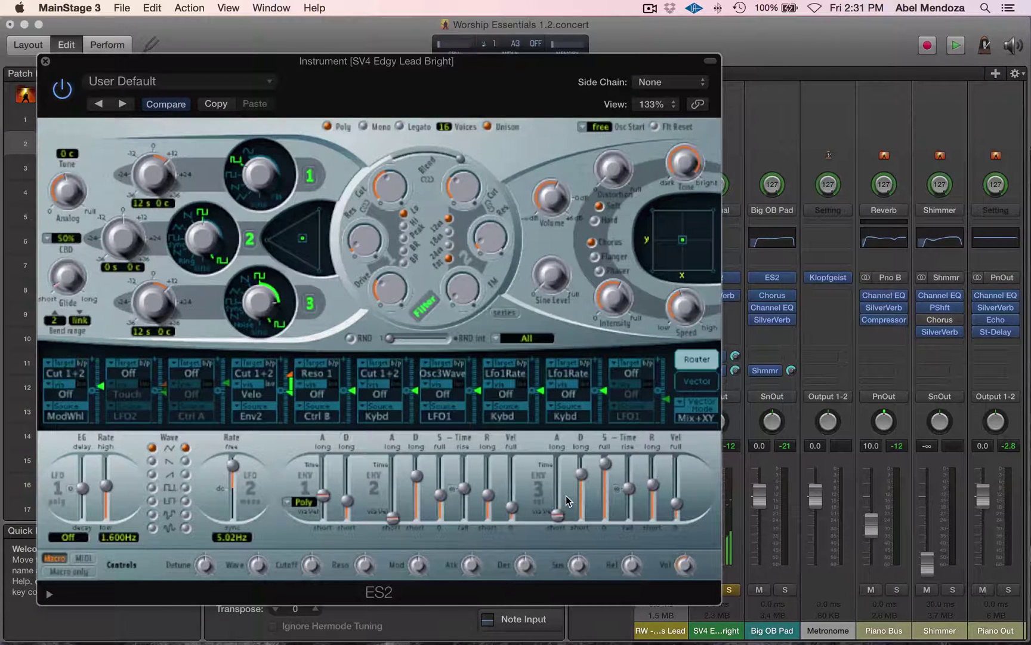
{"action": "left_click_drag", "start_coordinate": [488, 494], "coordinate": [488, 478]}
{"action": "left_click_drag", "start_coordinate": [650, 488], "coordinate": [656, 478]}
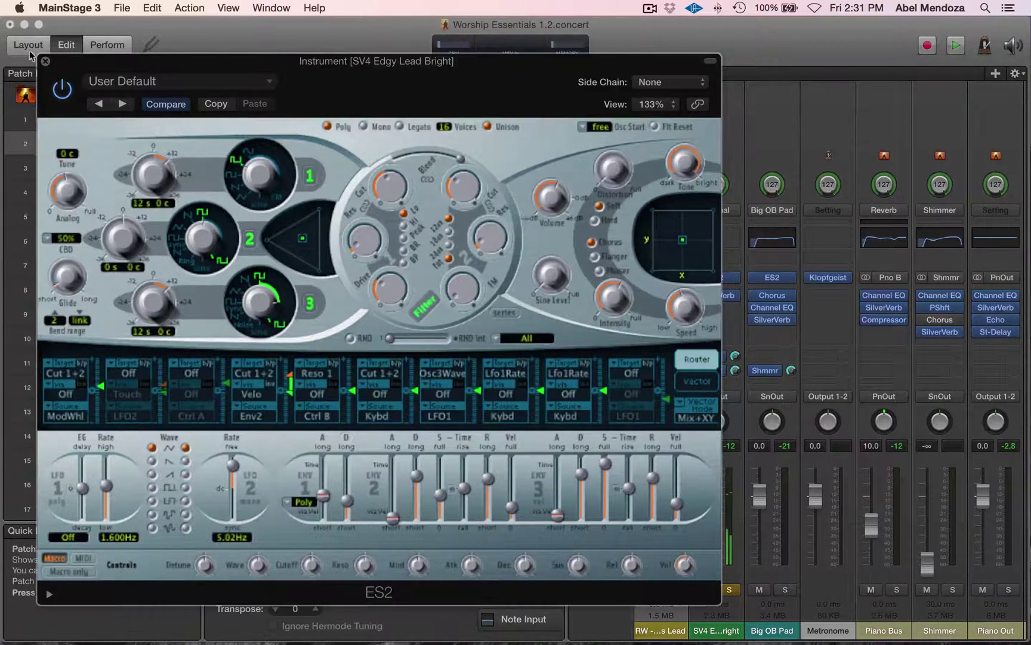
{"action": "left_click", "coordinate": [45, 61]}
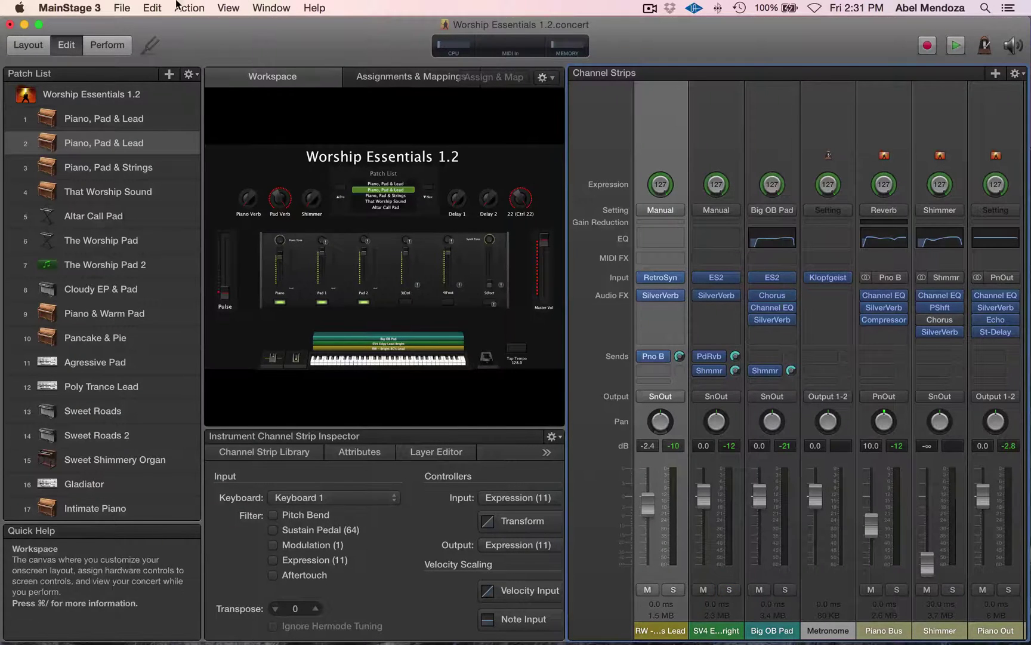
Rename patch 2 from 'Piano, Pad & Lead' to 'Leads'.
{"action": "double_click", "coordinate": [106, 146]}
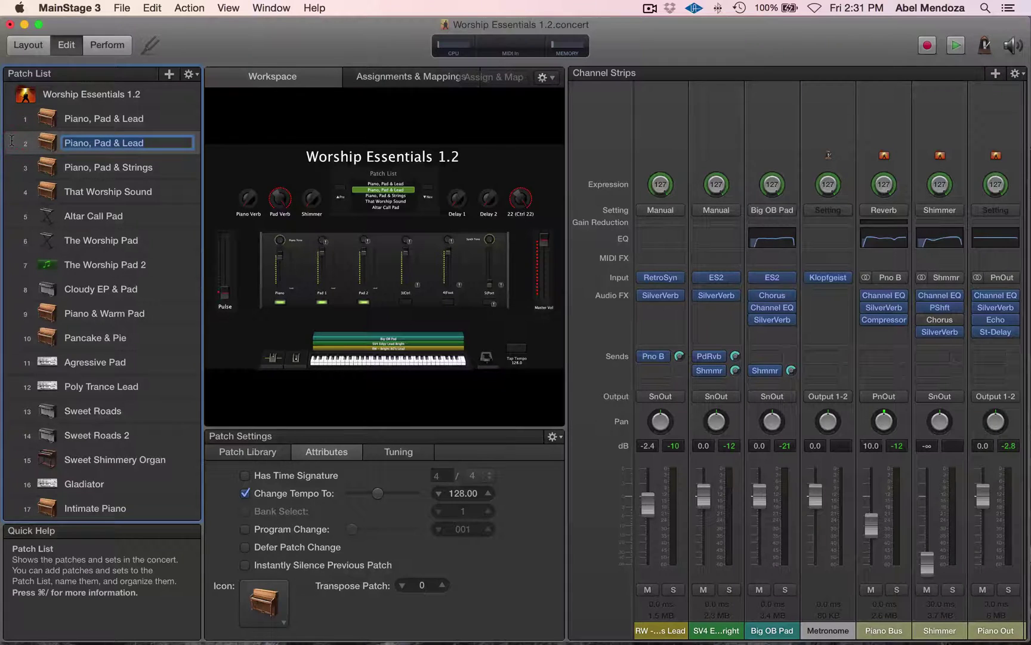
{"action": "type", "text": "Leads"}
{"action": "key", "text": "Return"}
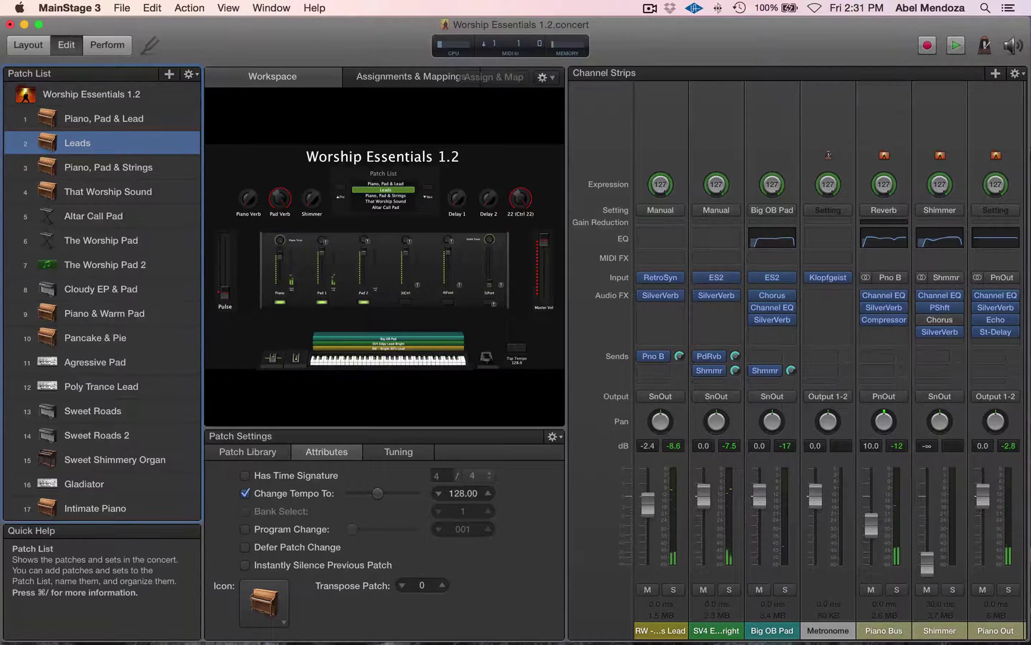
Solo the first strip and load the RW - Bright 80's Lead user channel strip setting.
{"action": "left_click", "coordinate": [674, 590]}
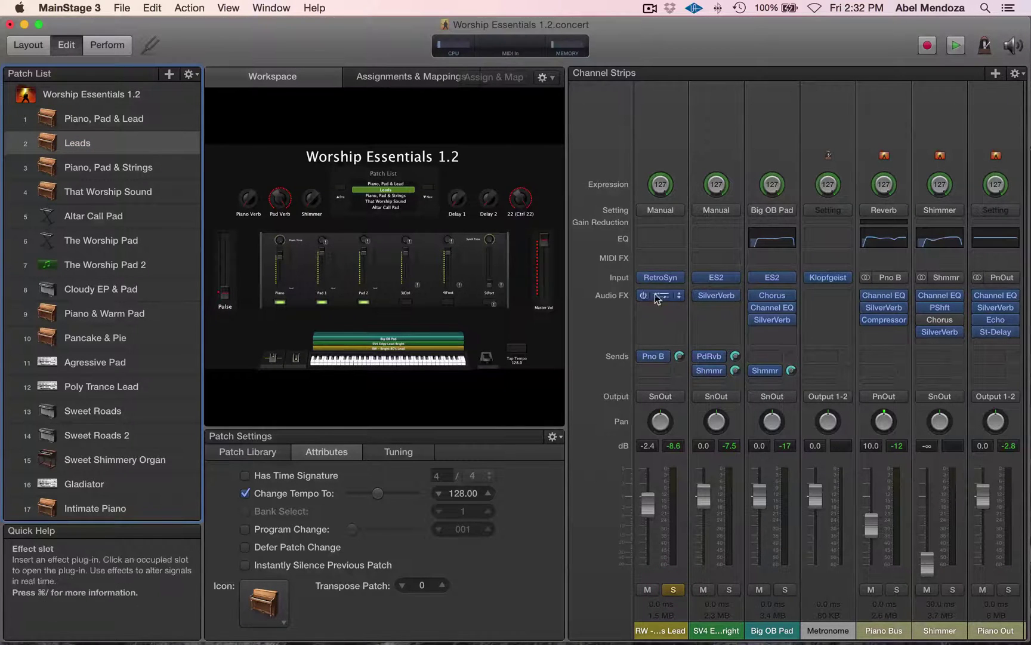
{"action": "left_click", "coordinate": [667, 213]}
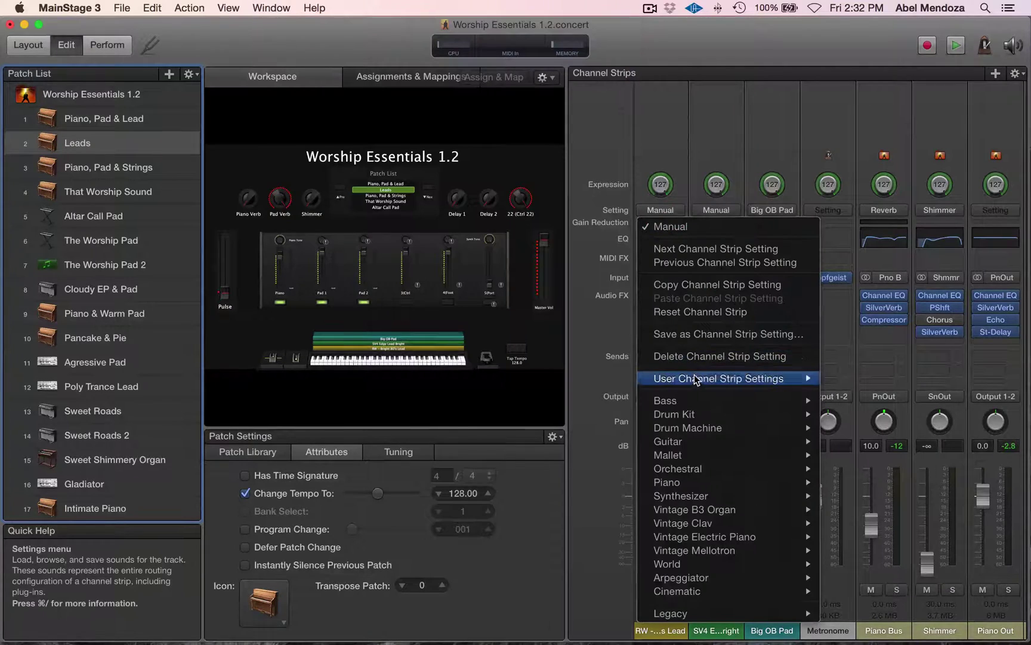
{"action": "mouse_move", "coordinate": [694, 380]}
{"action": "scroll", "coordinate": [555, 423], "scroll_direction": "down", "scroll_amount": 8}
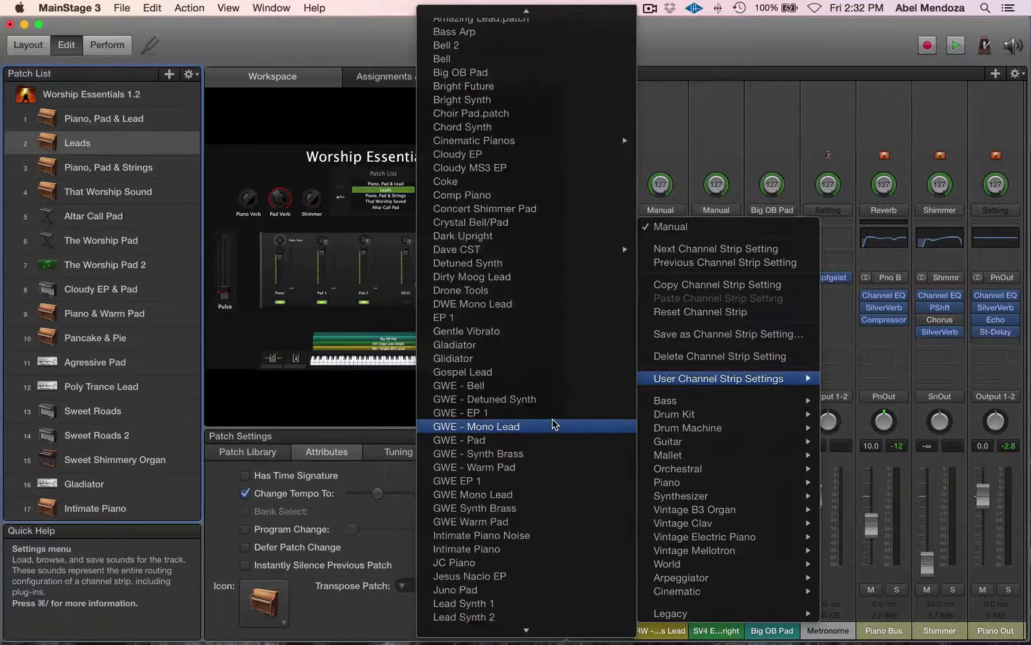
{"action": "scroll", "coordinate": [555, 424], "scroll_direction": "down", "scroll_amount": 10}
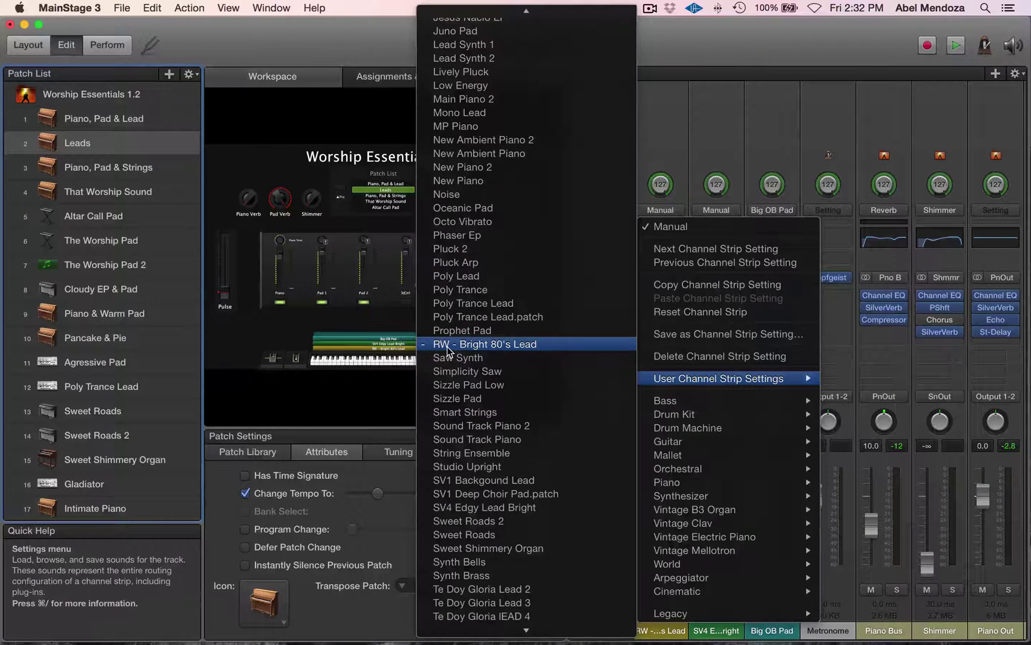
{"action": "left_click", "coordinate": [448, 349]}
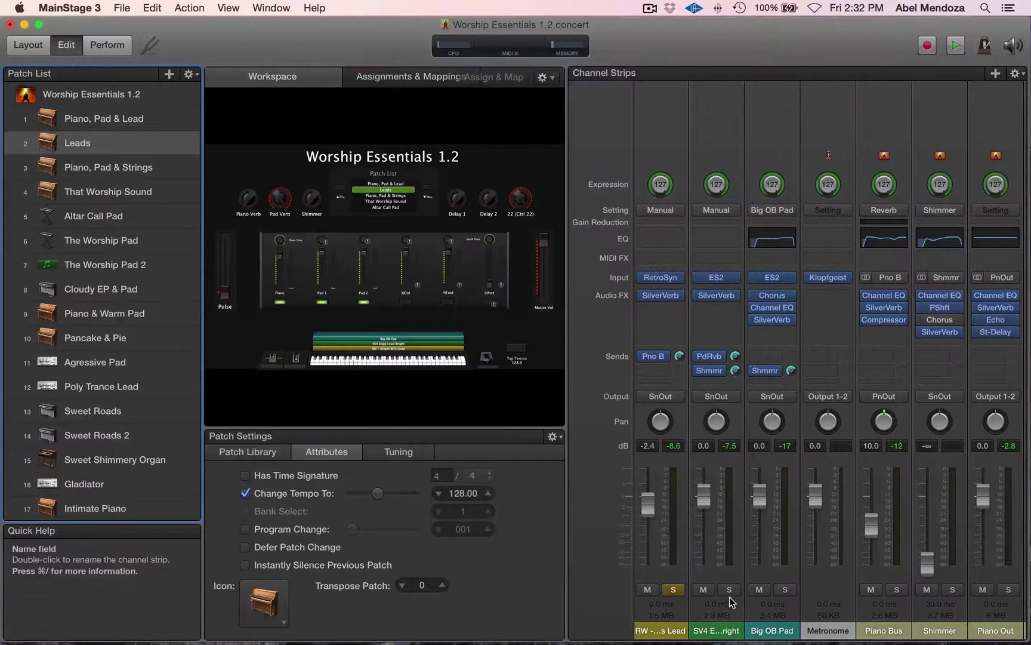
Solo the second strip and load the SV4 Edgy Lead Bright user channel strip setting.
{"action": "left_click", "coordinate": [729, 590]}
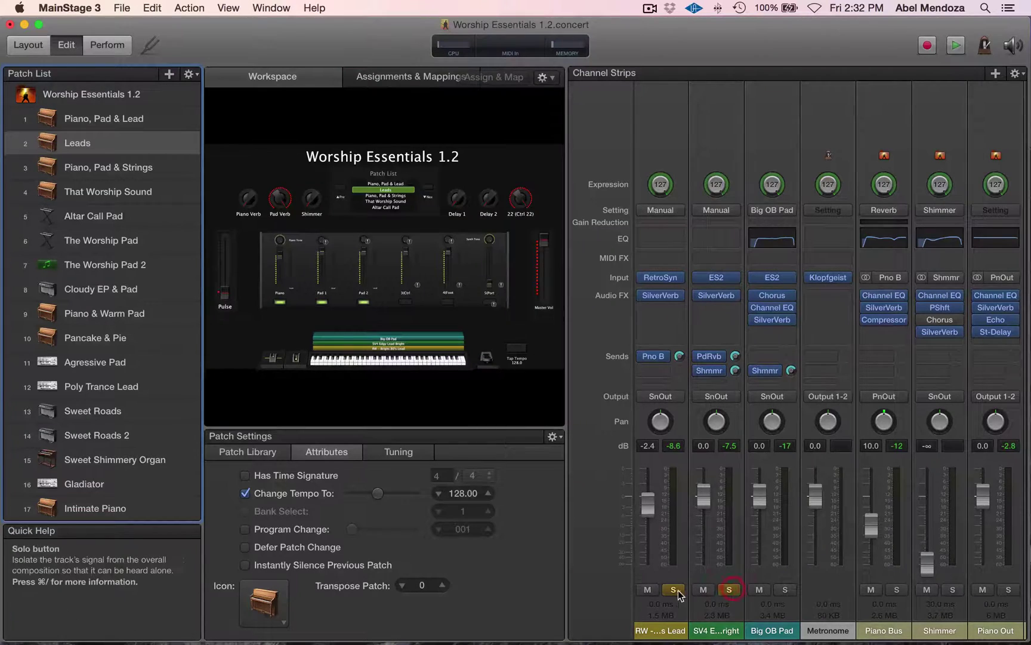
{"action": "left_click", "coordinate": [727, 209]}
{"action": "mouse_move", "coordinate": [758, 378]}
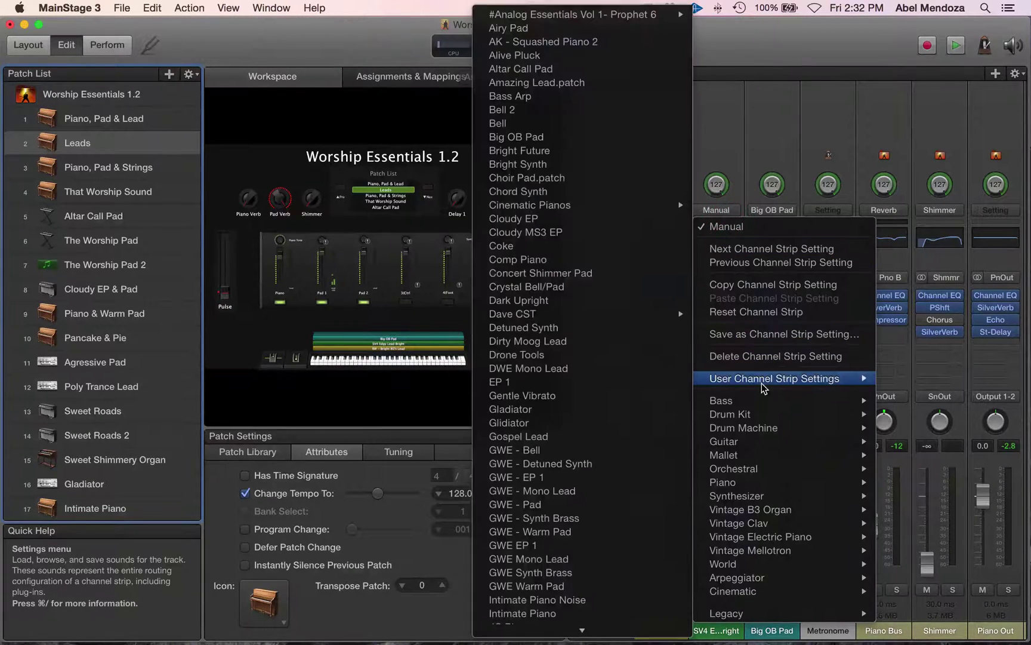
{"action": "scroll", "coordinate": [593, 379], "scroll_direction": "down", "scroll_amount": 20}
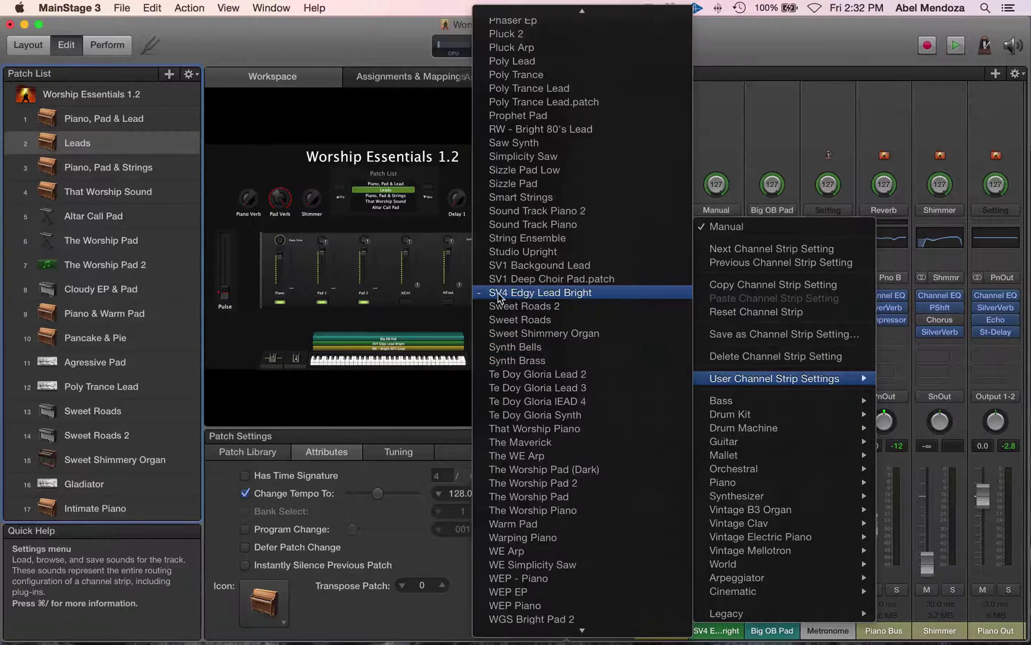
{"action": "left_click", "coordinate": [365, 66]}
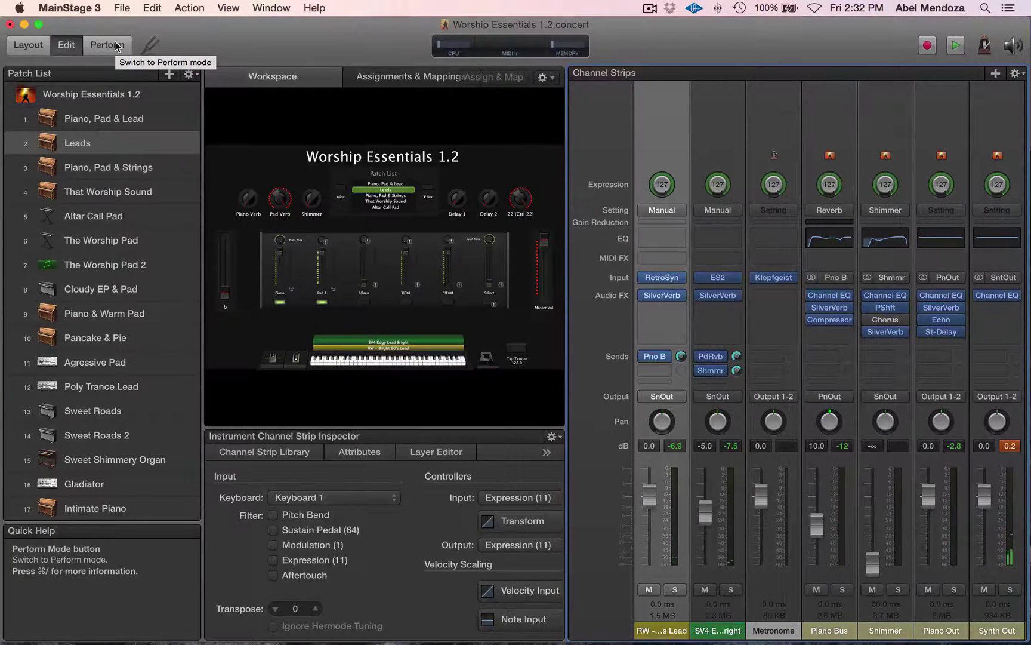
Export the Leads patch to the desktop as Leads.patch.
{"action": "left_click_drag", "start_coordinate": [183, 38], "coordinate": [573, 65]}
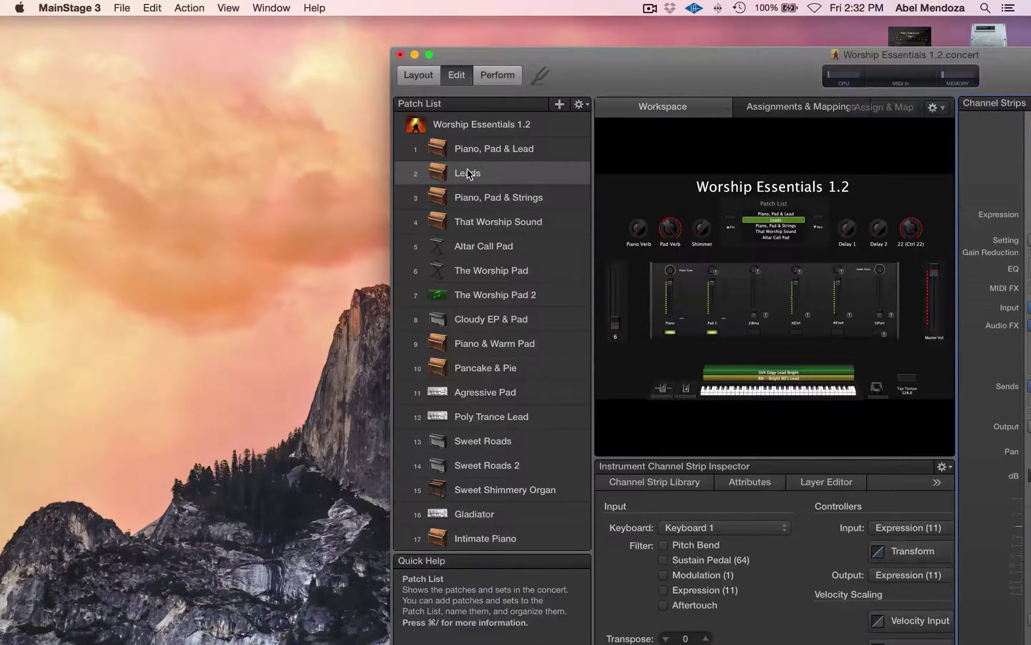
{"action": "left_click_drag", "start_coordinate": [467, 173], "coordinate": [93, 137]}
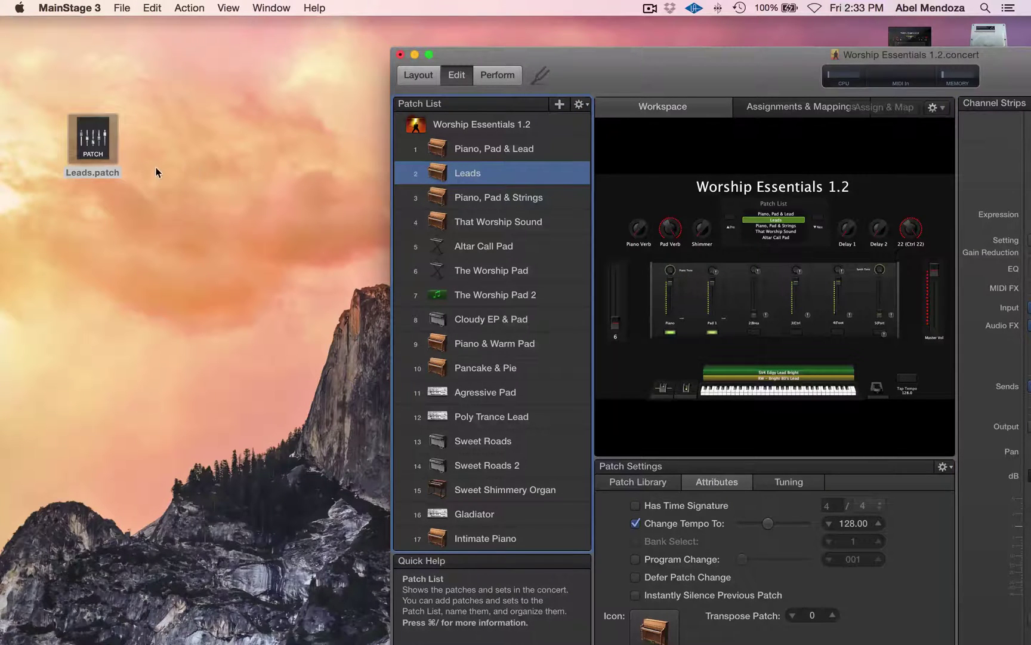
{"action": "double_click", "coordinate": [468, 173]}
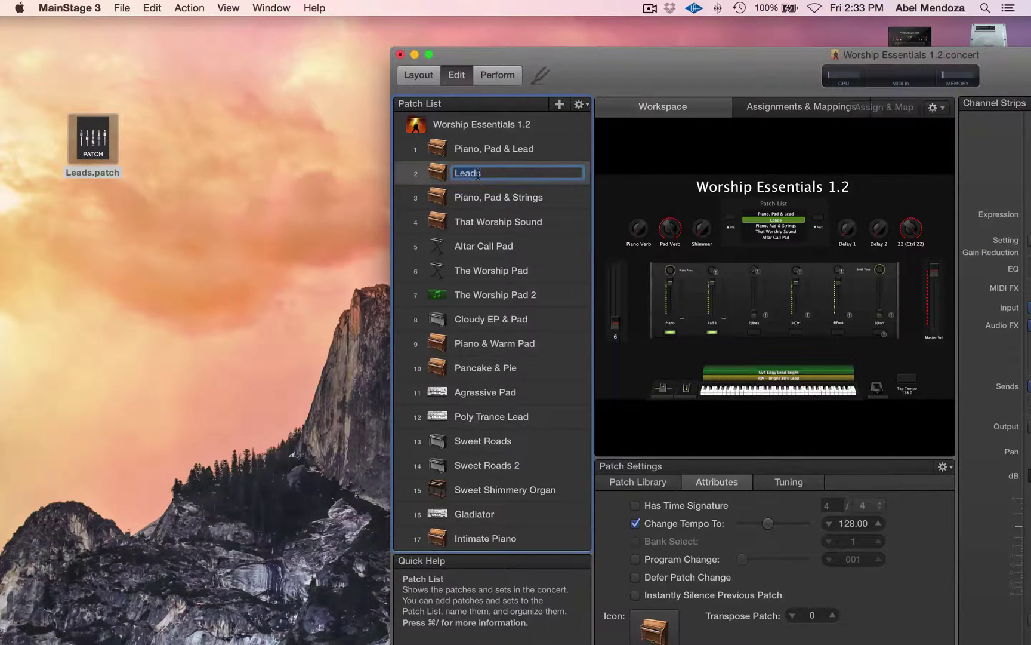
{"action": "left_click_drag", "start_coordinate": [627, 69], "coordinate": [272, 541]}
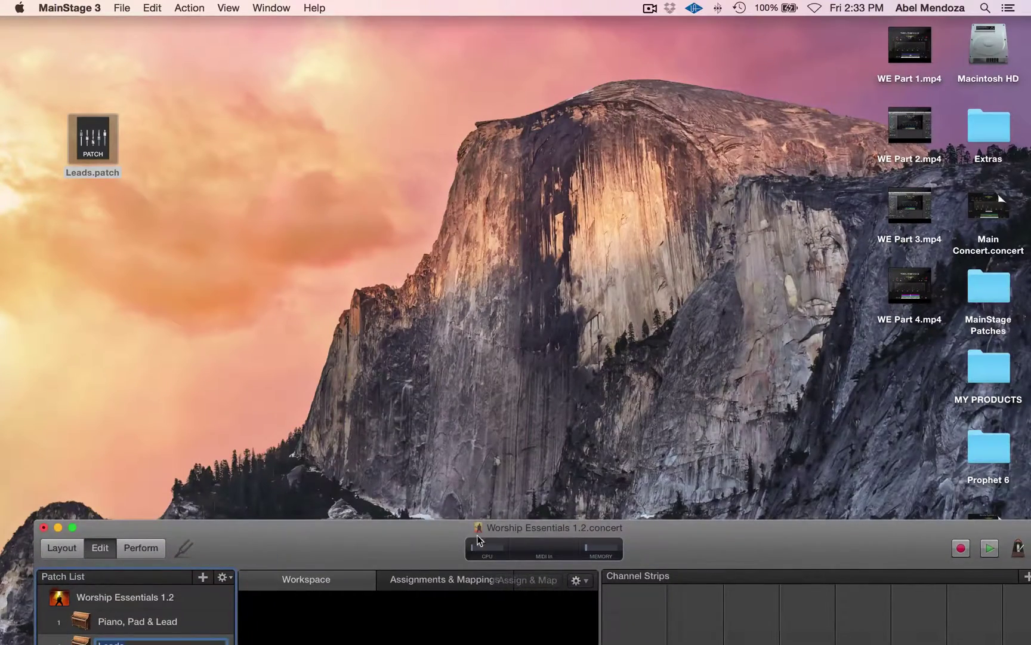
{"action": "left_click_drag", "start_coordinate": [442, 541], "coordinate": [587, 13]}
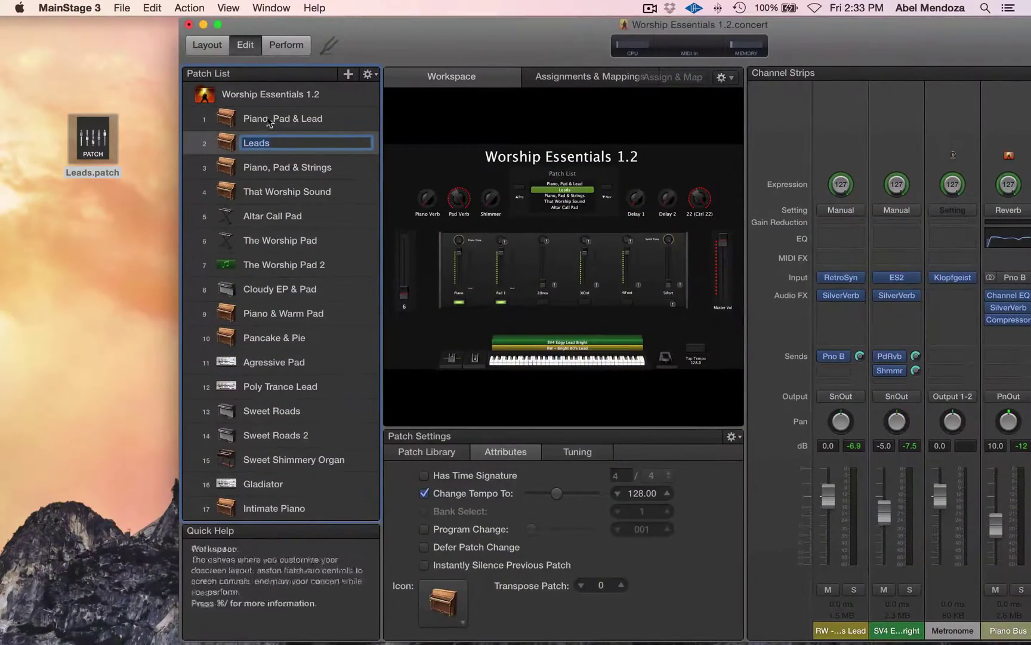
{"action": "left_click", "coordinate": [222, 145]}
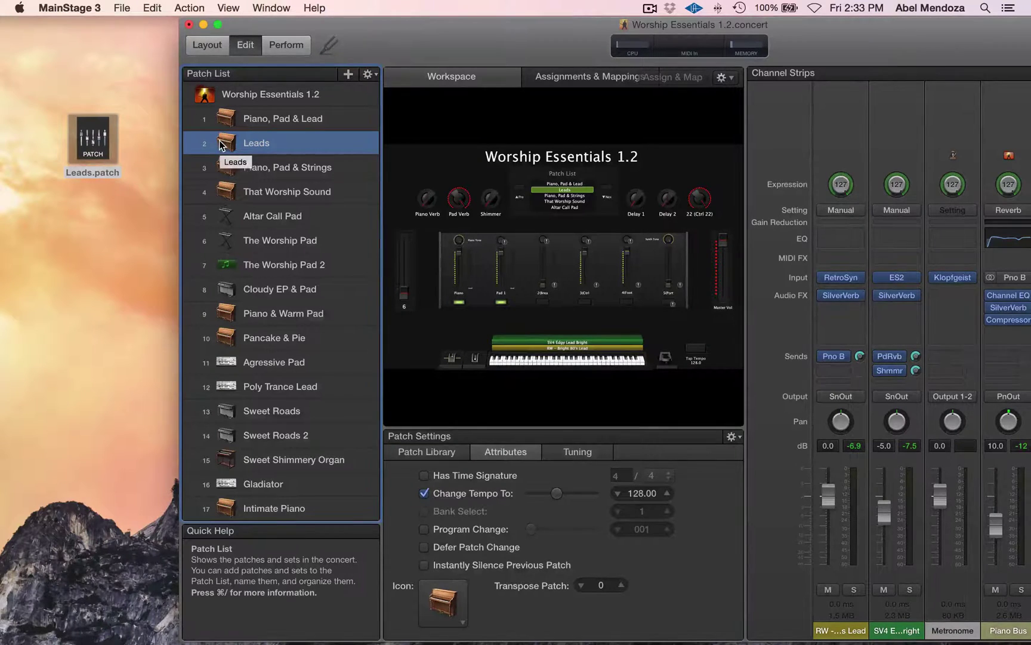
Delete the Leads patch and re-import Leads.patch from the desktop as patch 3, after Piano, Pad & Strings.
{"action": "key", "text": "BackSpace"}
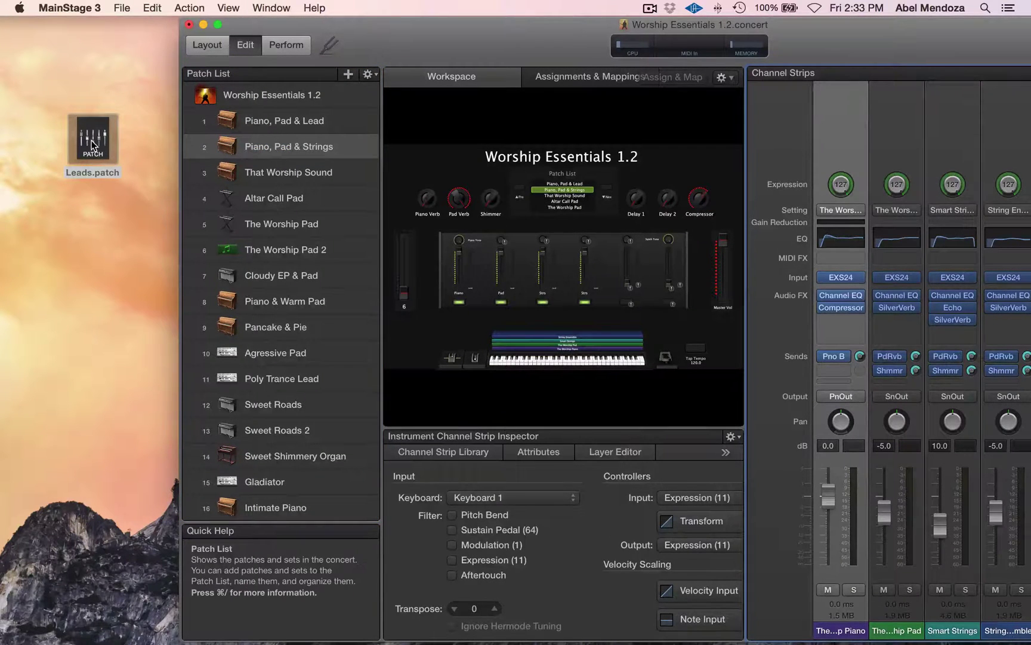
{"action": "left_click_drag", "start_coordinate": [93, 145], "coordinate": [239, 159]}
{"action": "left_click_drag", "start_coordinate": [373, 31], "coordinate": [206, 7]}
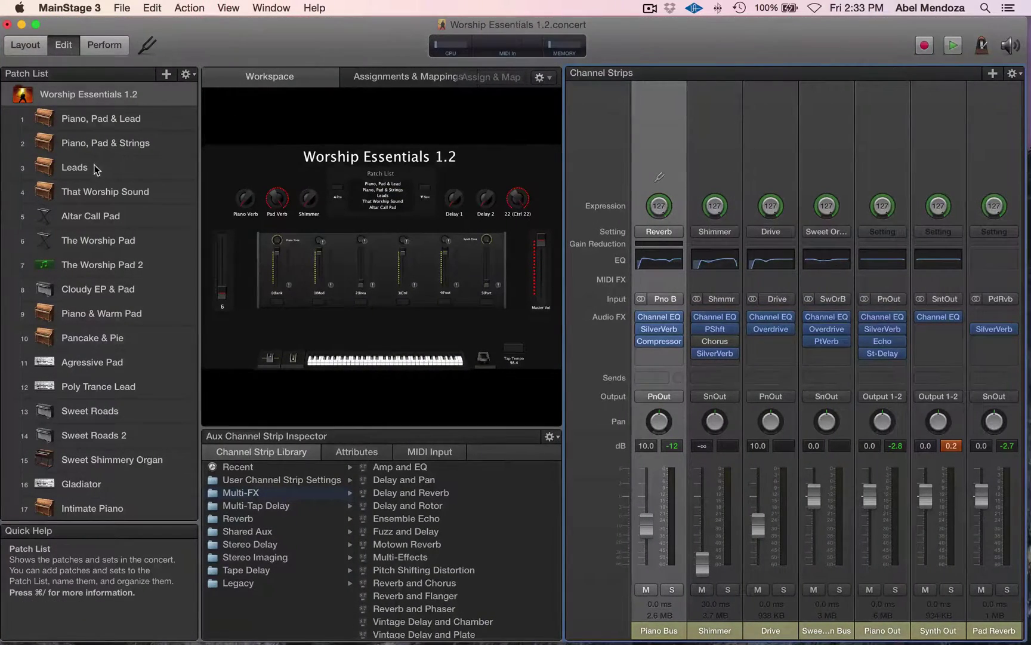
{"action": "left_click", "coordinate": [85, 171]}
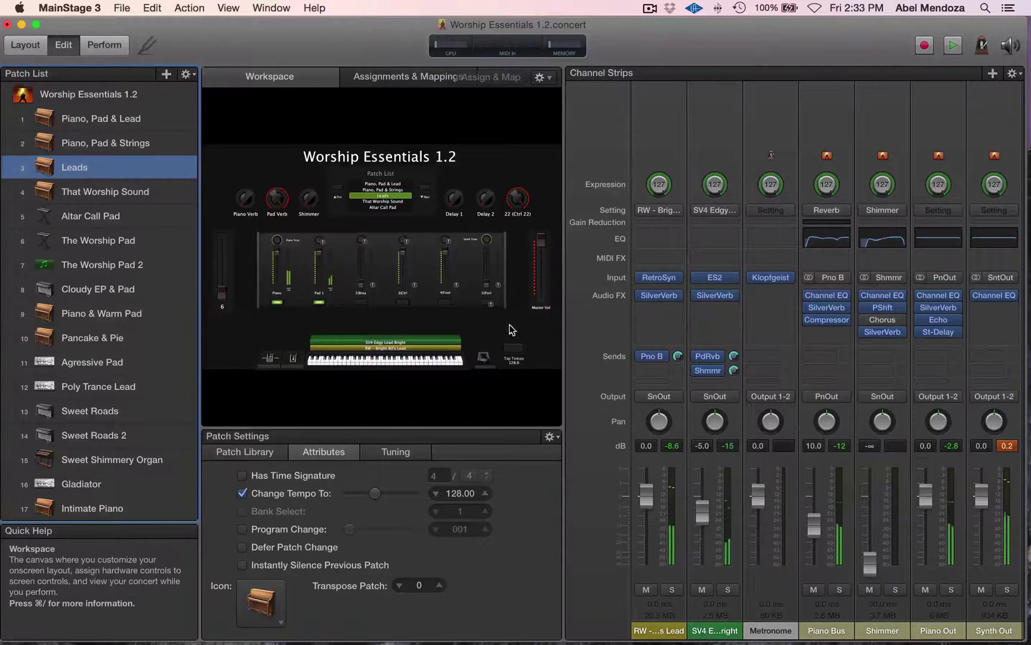
{"action": "left_click", "coordinate": [102, 45]}
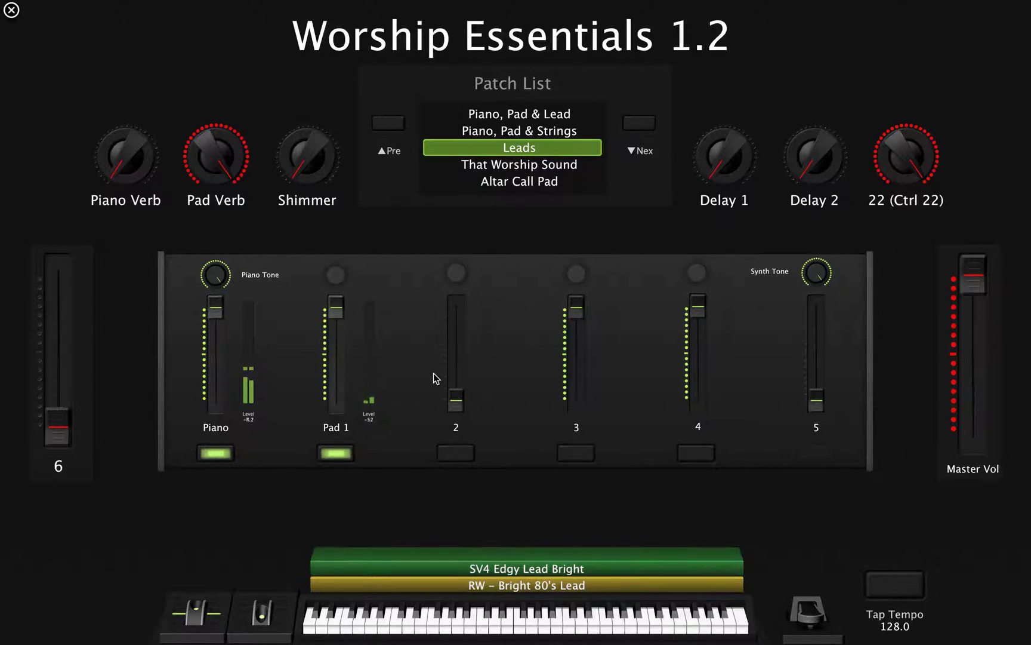
{"action": "key", "text": "Escape"}
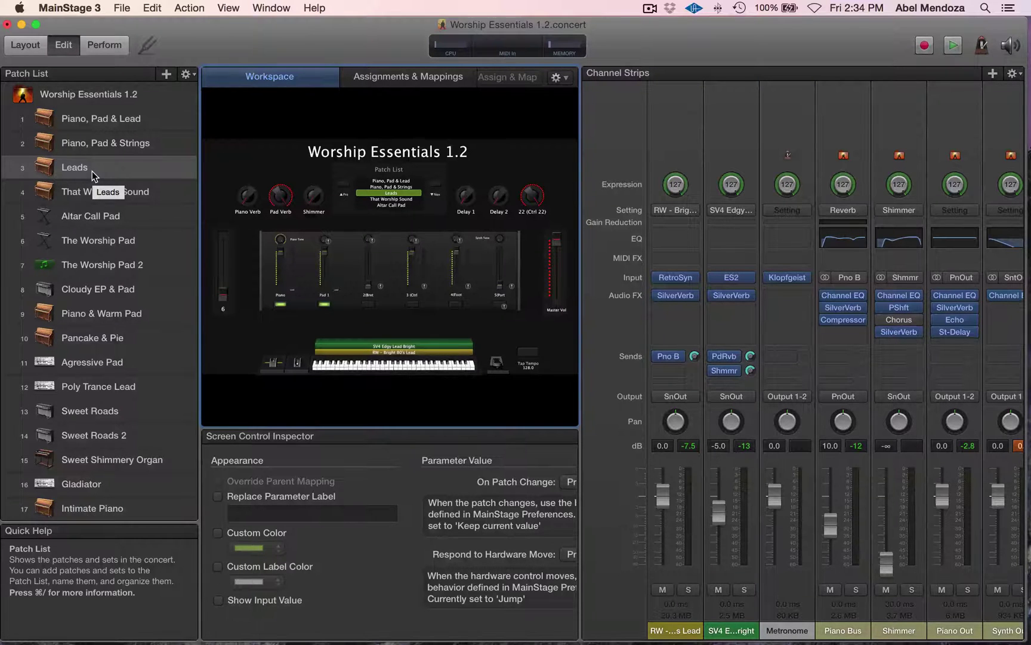
Add two empty Untitled Patch entries after Leads using + and the gear menu's New Patch.
{"action": "left_click", "coordinate": [163, 73]}
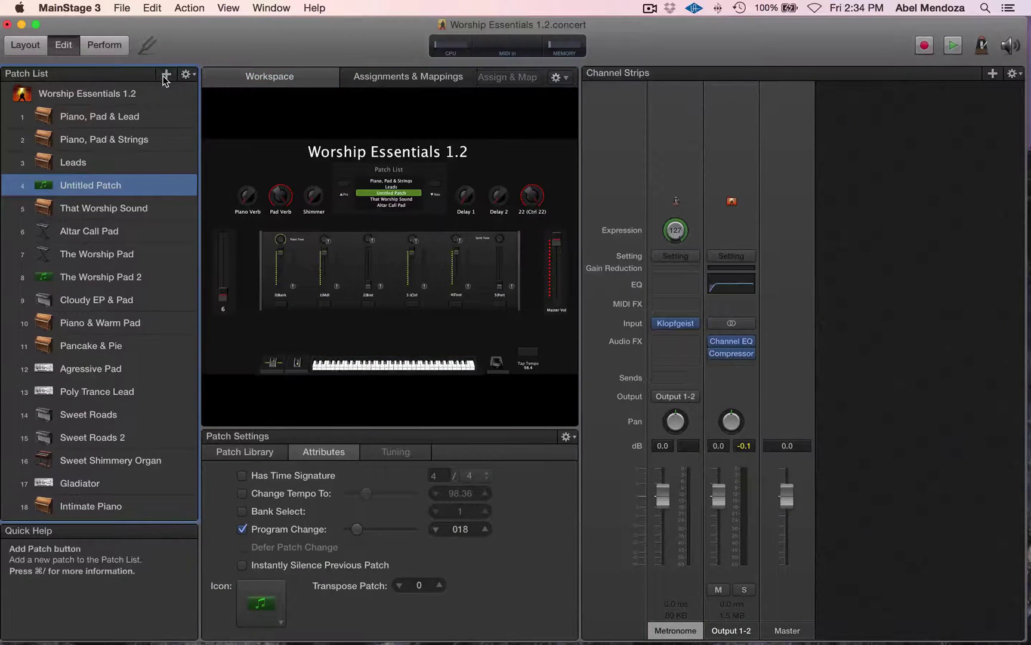
{"action": "left_click", "coordinate": [185, 73]}
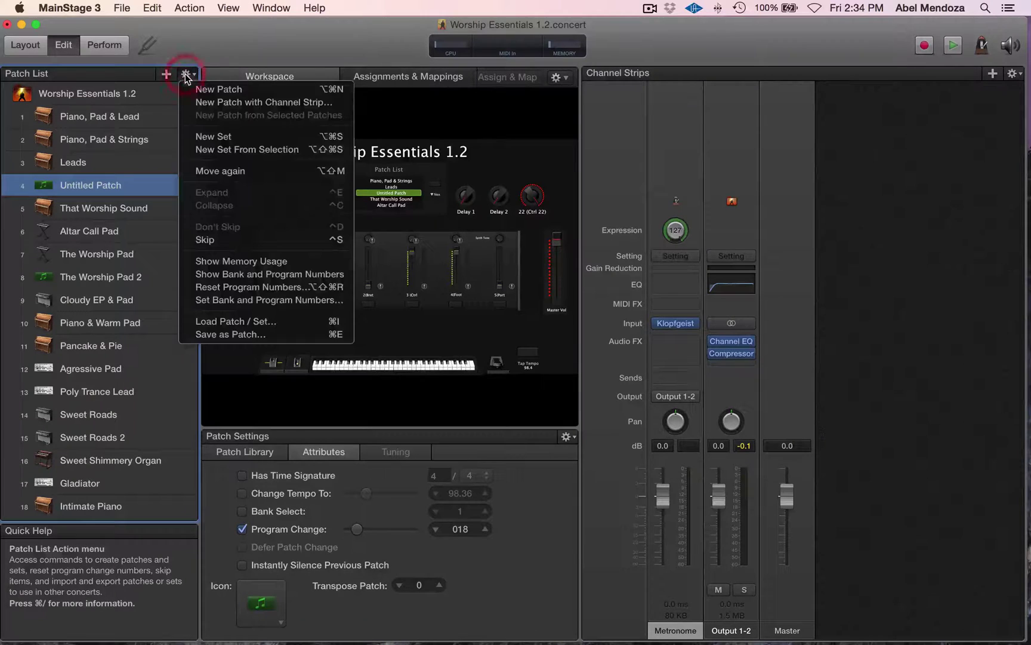
{"action": "left_click", "coordinate": [221, 90]}
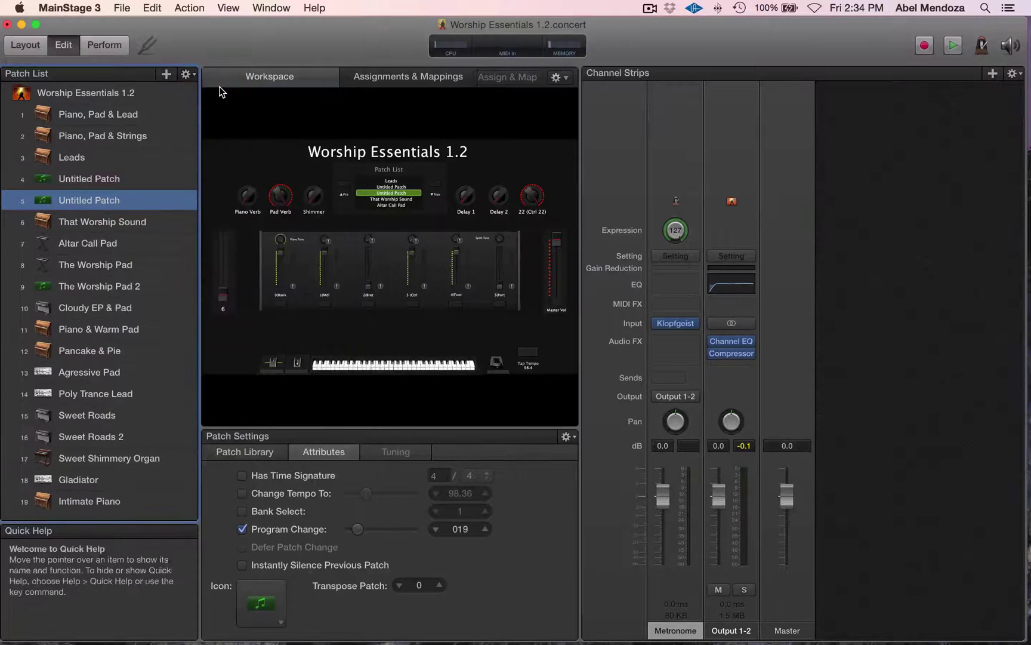
{"action": "left_click", "coordinate": [185, 77]}
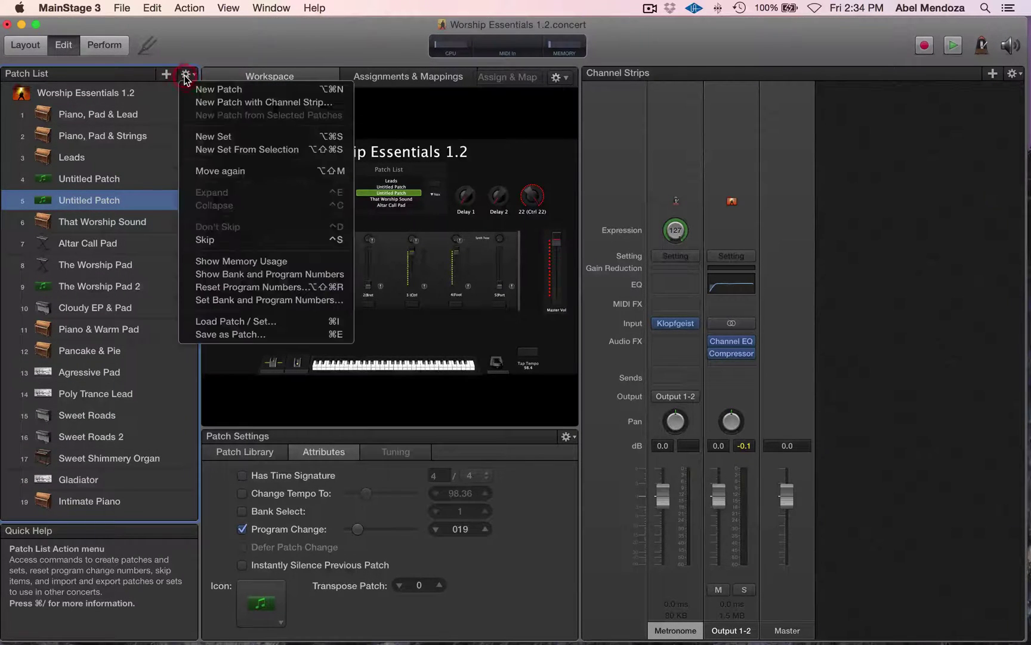
Import Bite Piano 2.patch from the Instrument > Elements Vol 1 folder into the concert.
{"action": "left_click", "coordinate": [229, 322]}
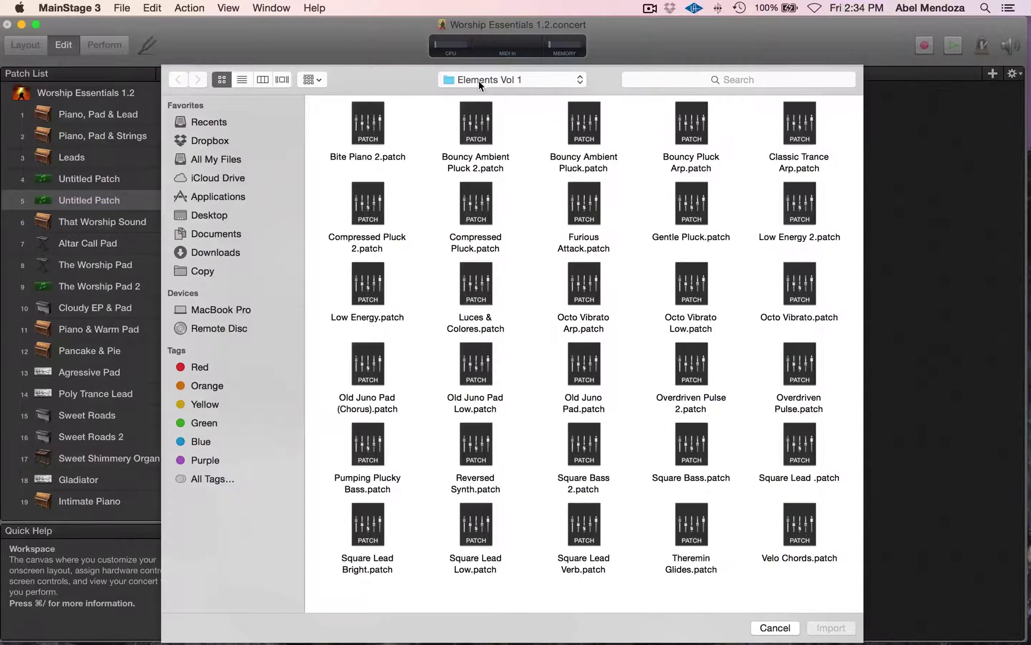
{"action": "left_click", "coordinate": [479, 81]}
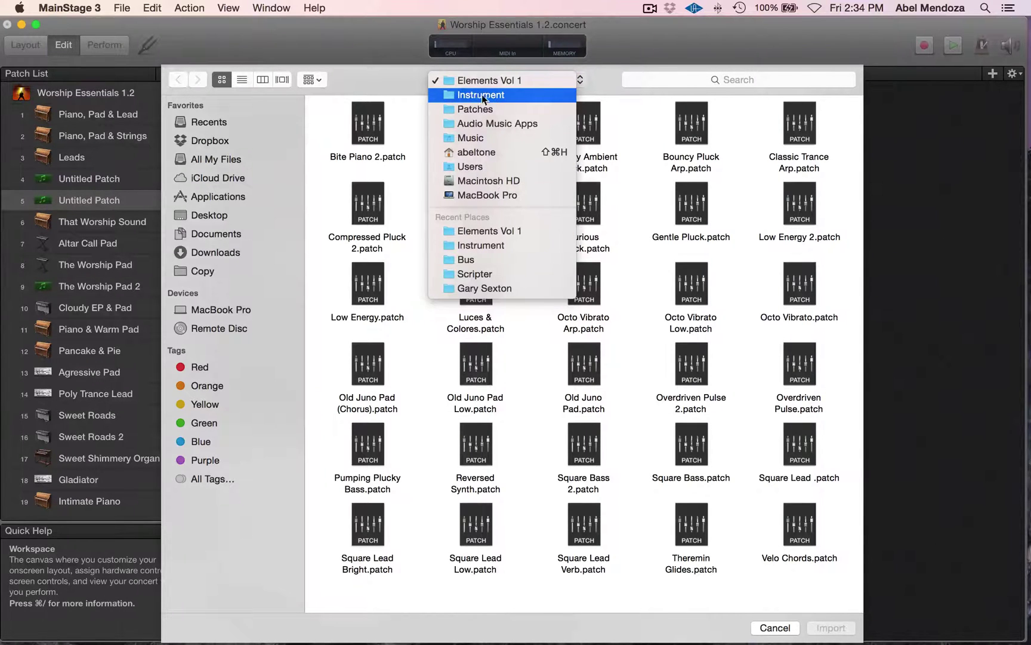
{"action": "left_click", "coordinate": [477, 95]}
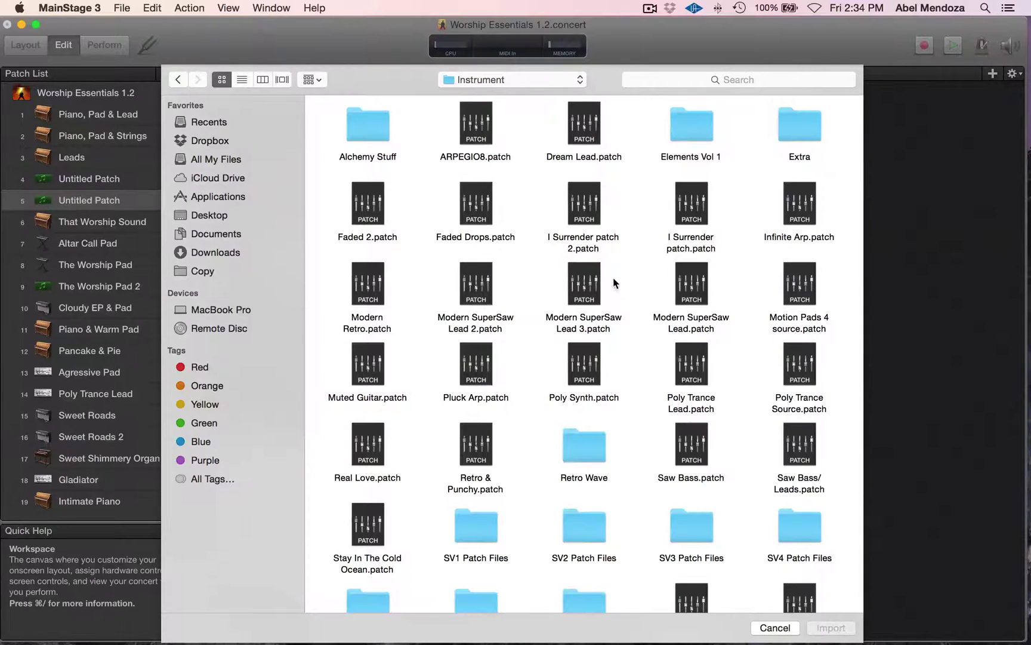
{"action": "left_click", "coordinate": [491, 80]}
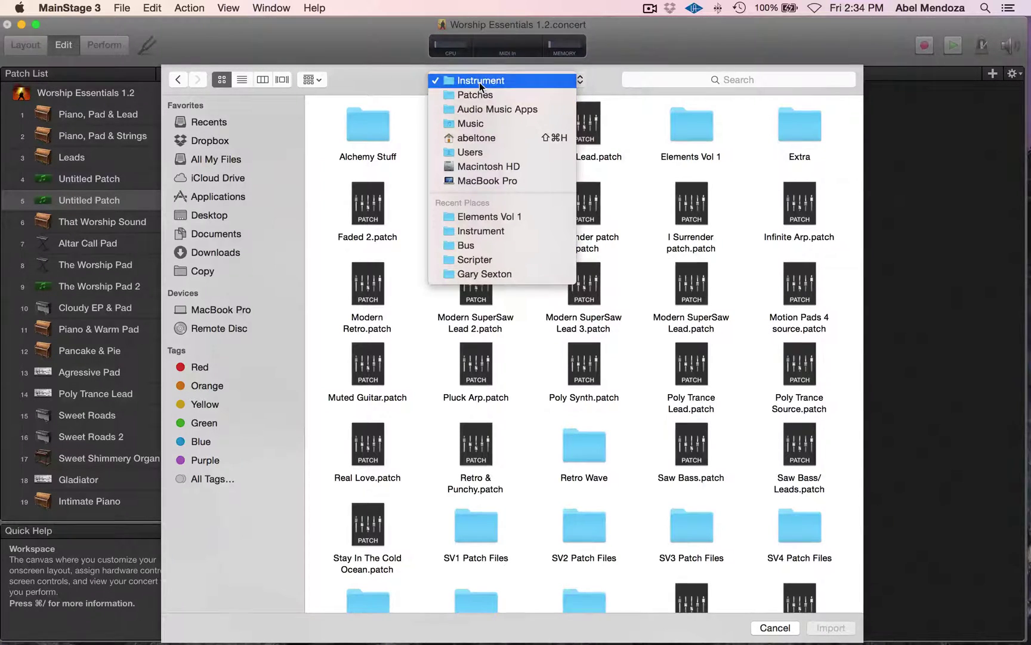
{"action": "left_click", "coordinate": [480, 81]}
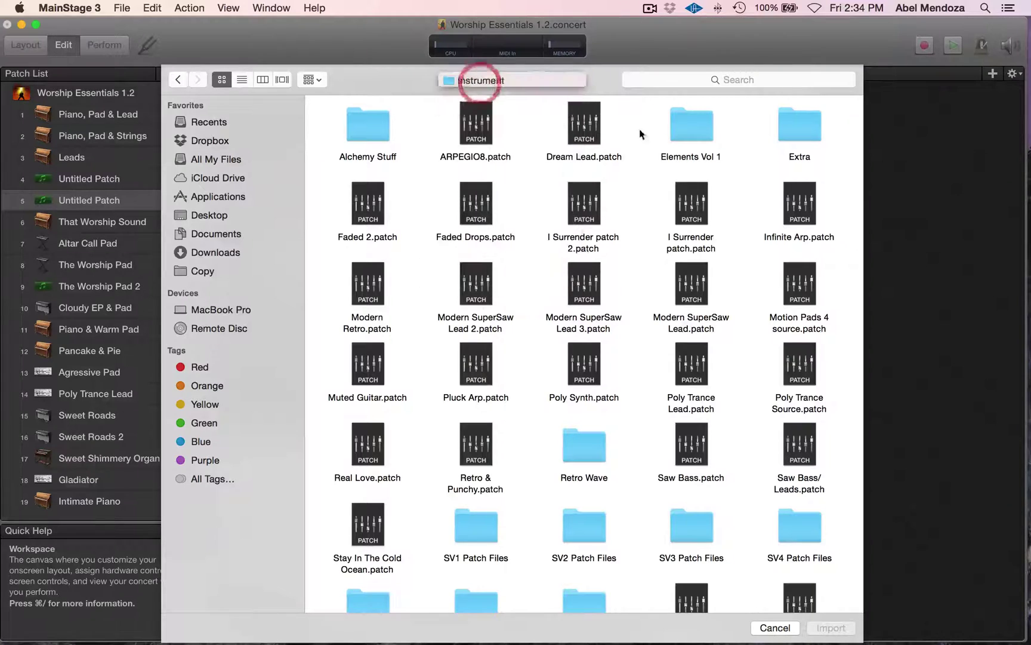
{"action": "double_click", "coordinate": [688, 126]}
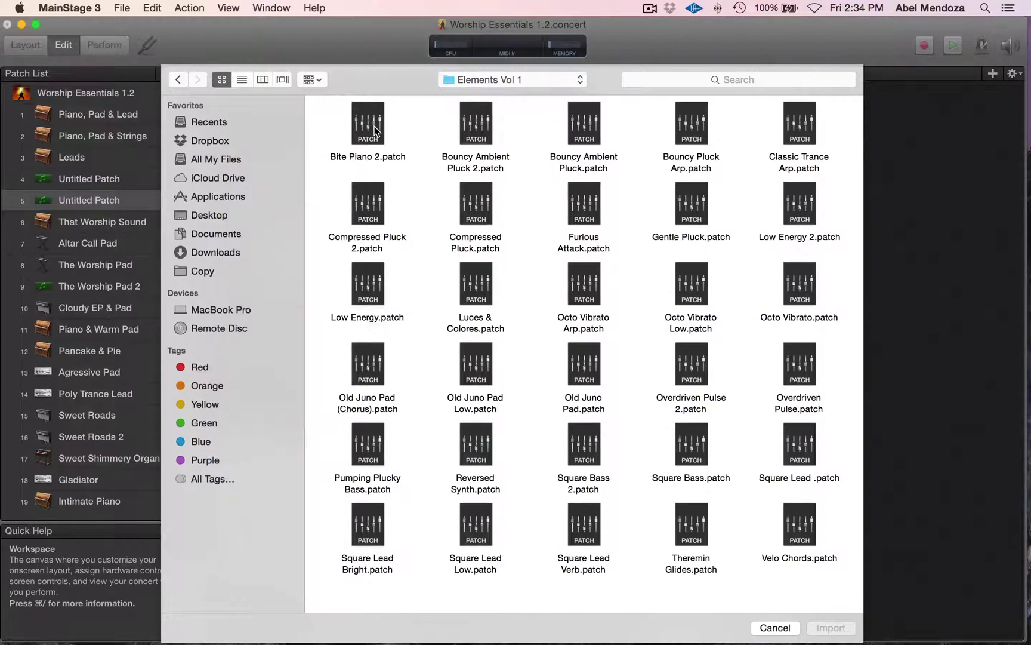
{"action": "left_click", "coordinate": [374, 126]}
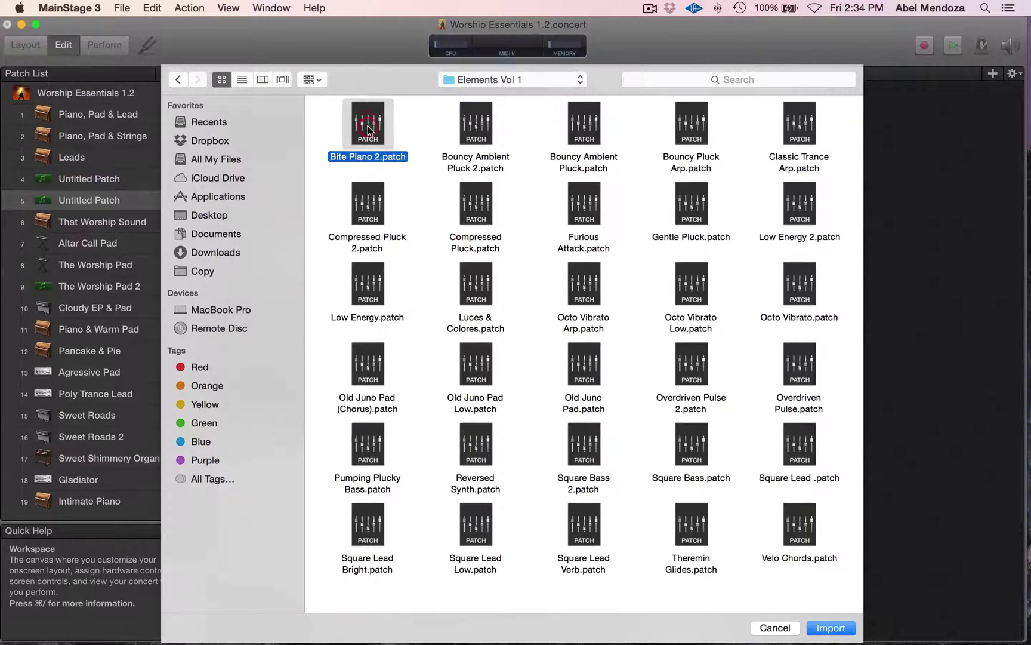
{"action": "left_click", "coordinate": [832, 628]}
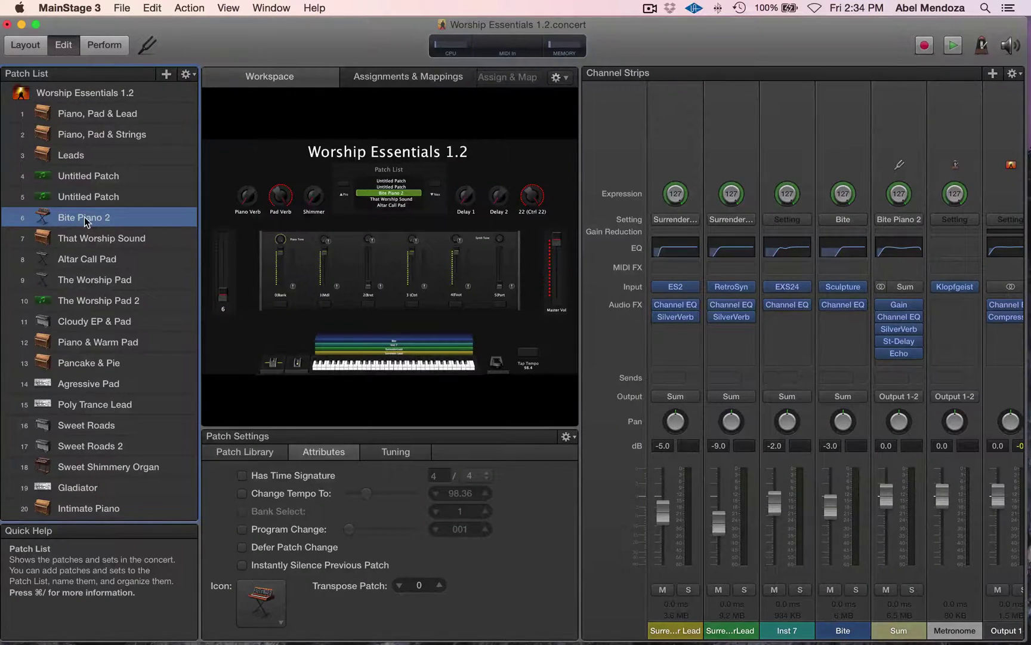
Delete both Untitled Patch entries so Bite Piano 2 follows Leads, then widen the channel strips area.
{"action": "left_click", "coordinate": [92, 197]}
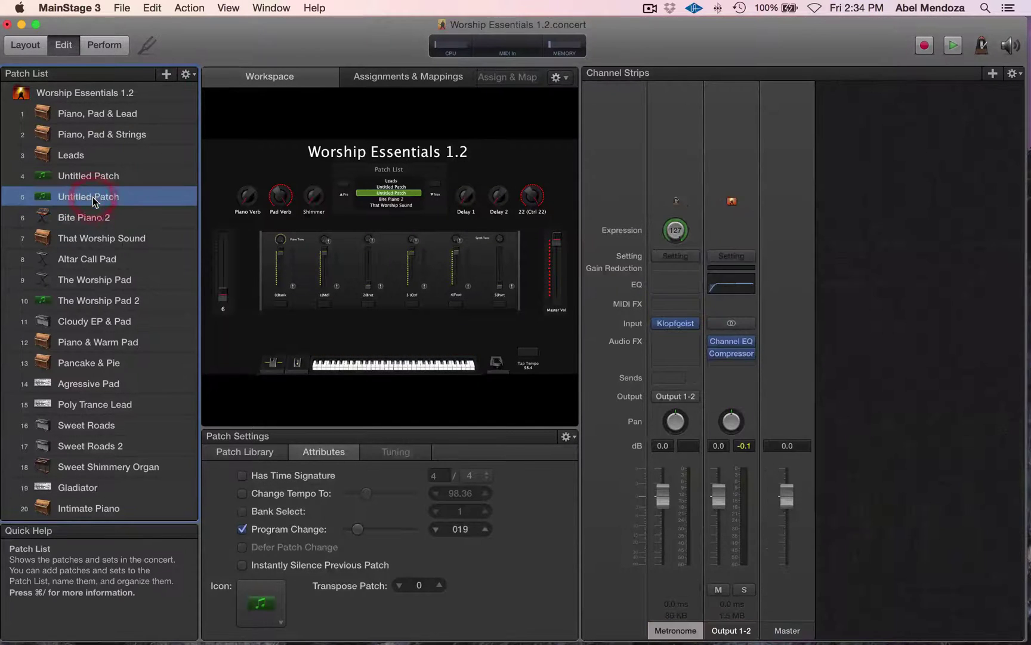
{"action": "key", "text": "Delete"}
{"action": "left_click", "coordinate": [86, 181]}
{"action": "key", "text": "Delete"}
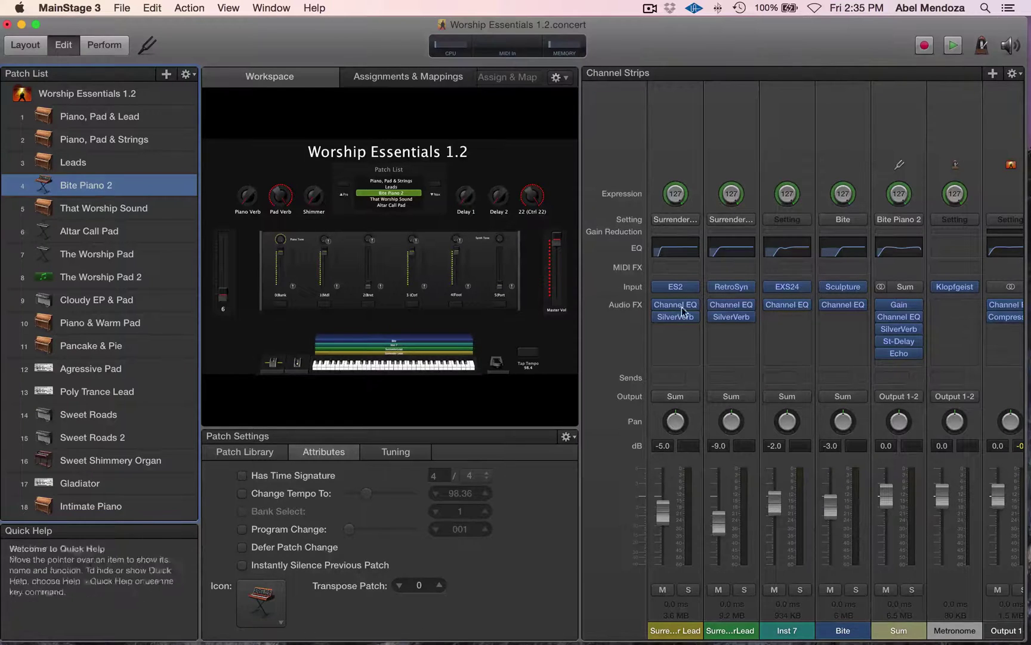
{"action": "left_click_drag", "start_coordinate": [581, 376], "coordinate": [472, 391]}
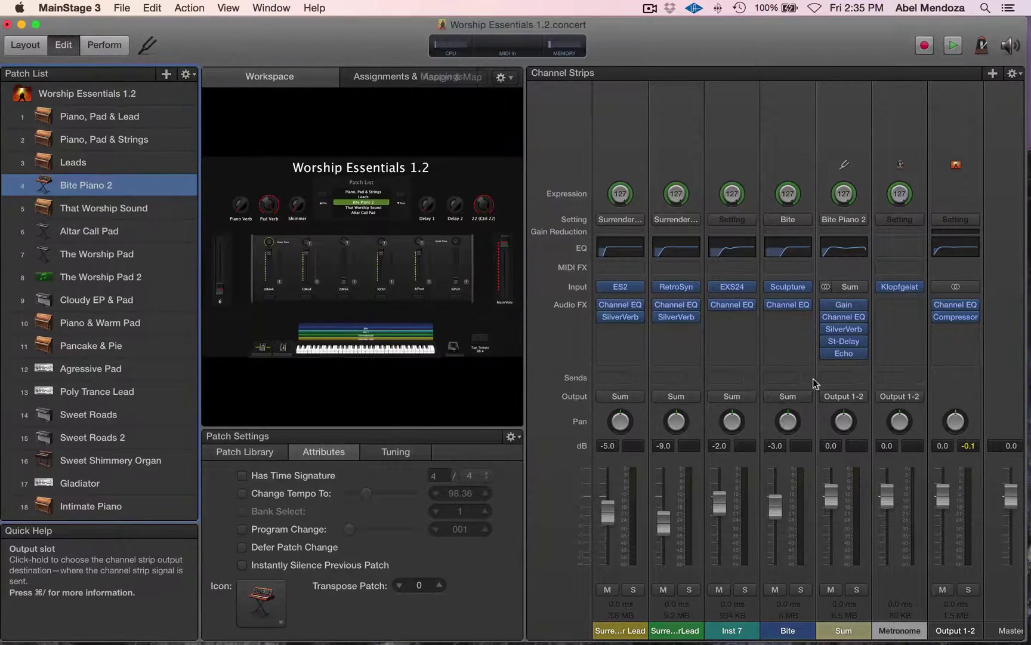
Map the first workspace Vol fader to the Sum strip's volume with Range Max set to +0.0 dB.
{"action": "left_click", "coordinate": [842, 625]}
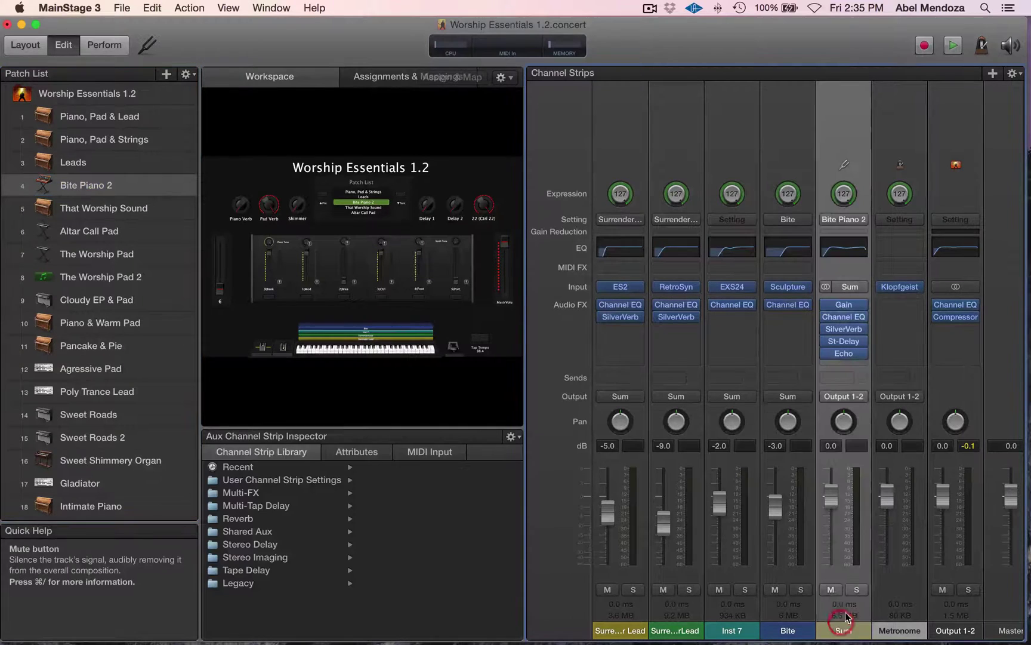
{"action": "left_click", "coordinate": [270, 258]}
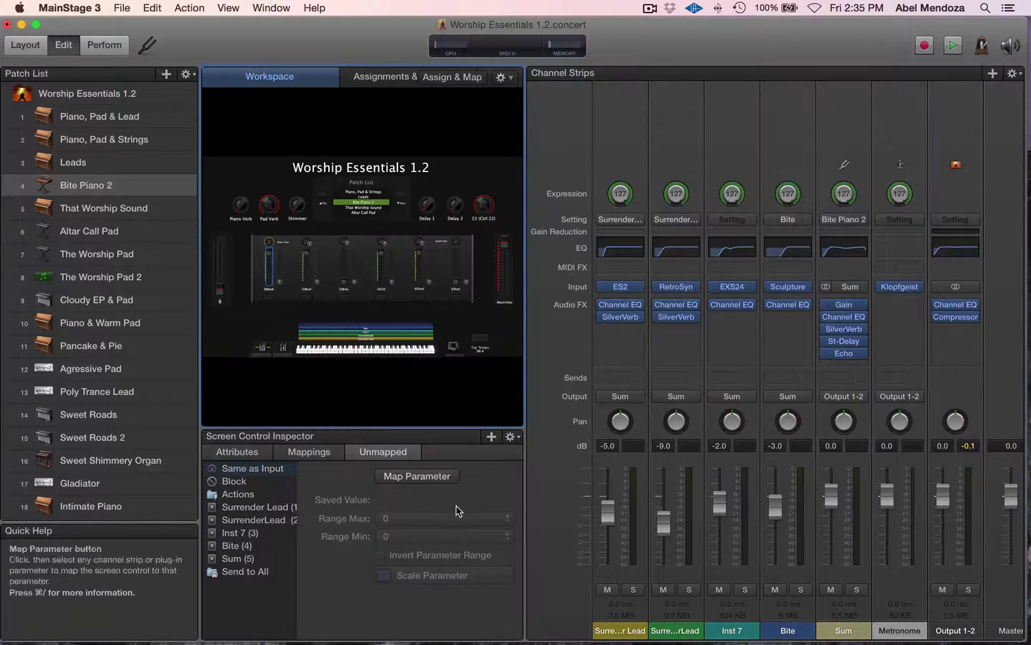
{"action": "left_click", "coordinate": [420, 476]}
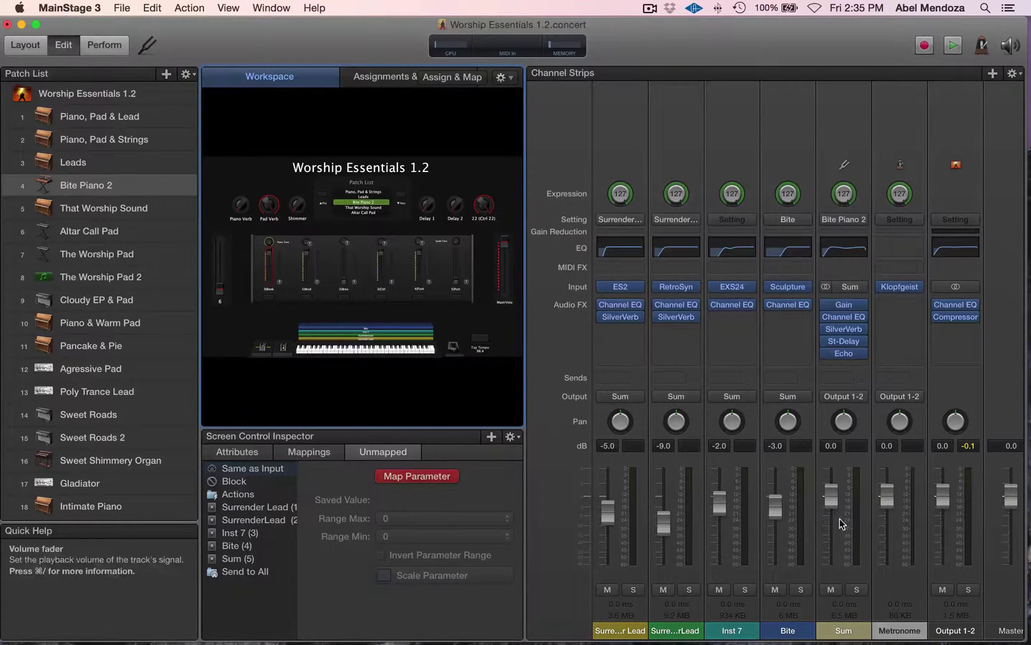
{"action": "left_click", "coordinate": [831, 499]}
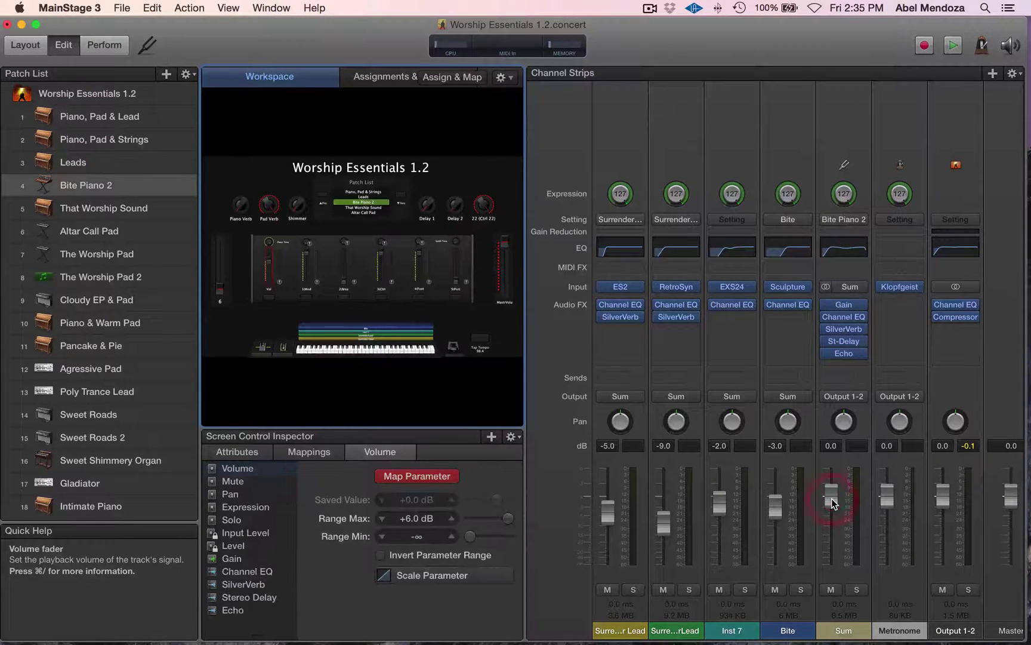
{"action": "double_click", "coordinate": [417, 519]}
{"action": "type", "text": "0"}
{"action": "key", "text": "Return"}
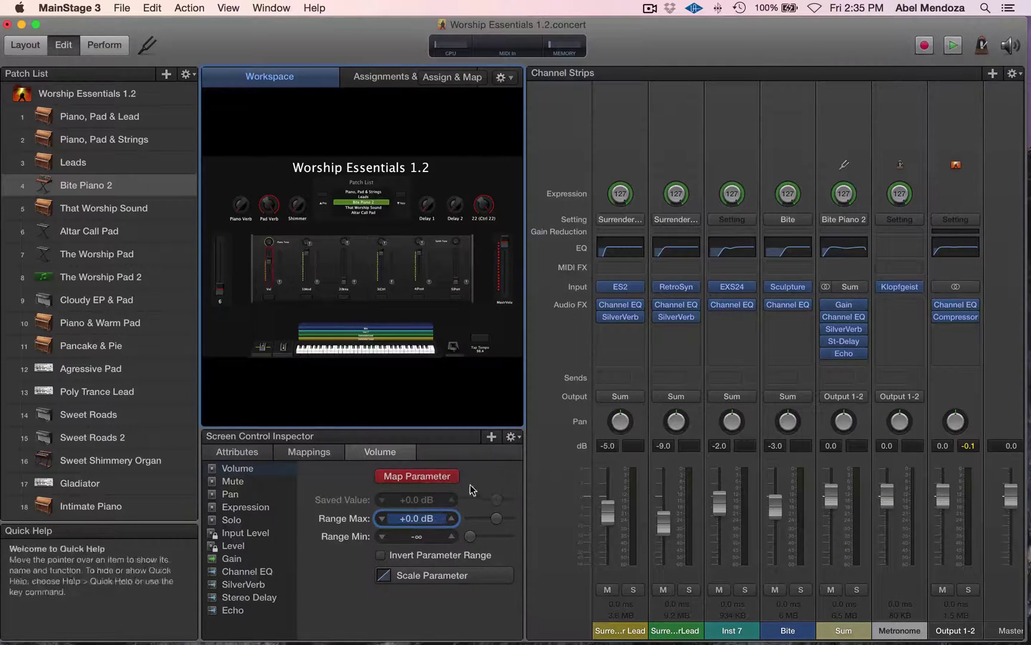
{"action": "left_click", "coordinate": [430, 476]}
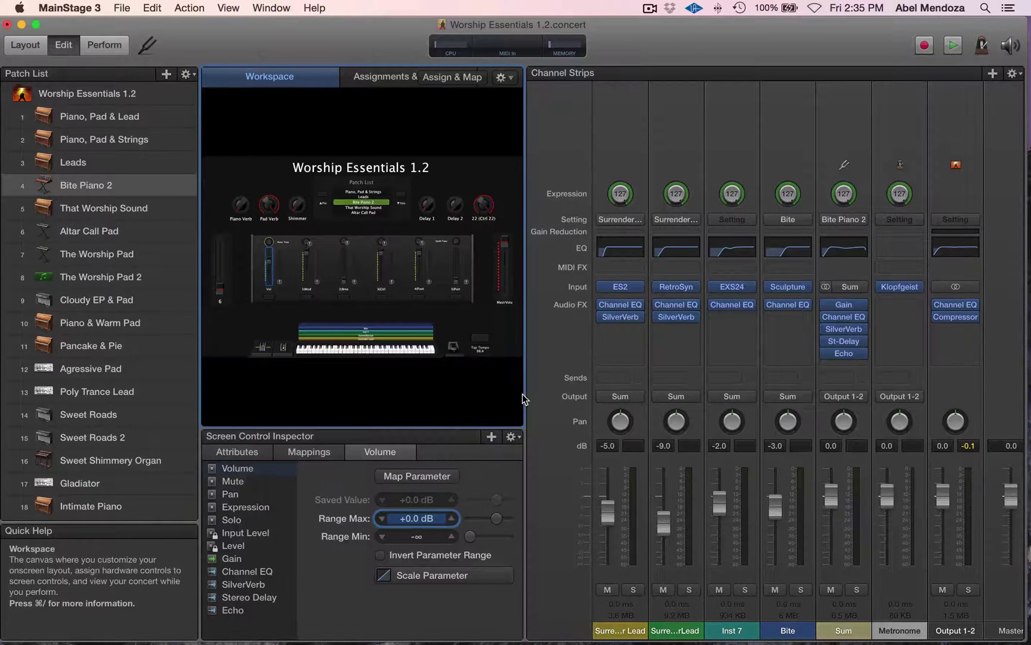
{"action": "left_click_drag", "start_coordinate": [522, 393], "coordinate": [661, 388]}
Review the workspace fader's attributes and its Volume mapping details.
{"action": "left_click", "coordinate": [240, 453]}
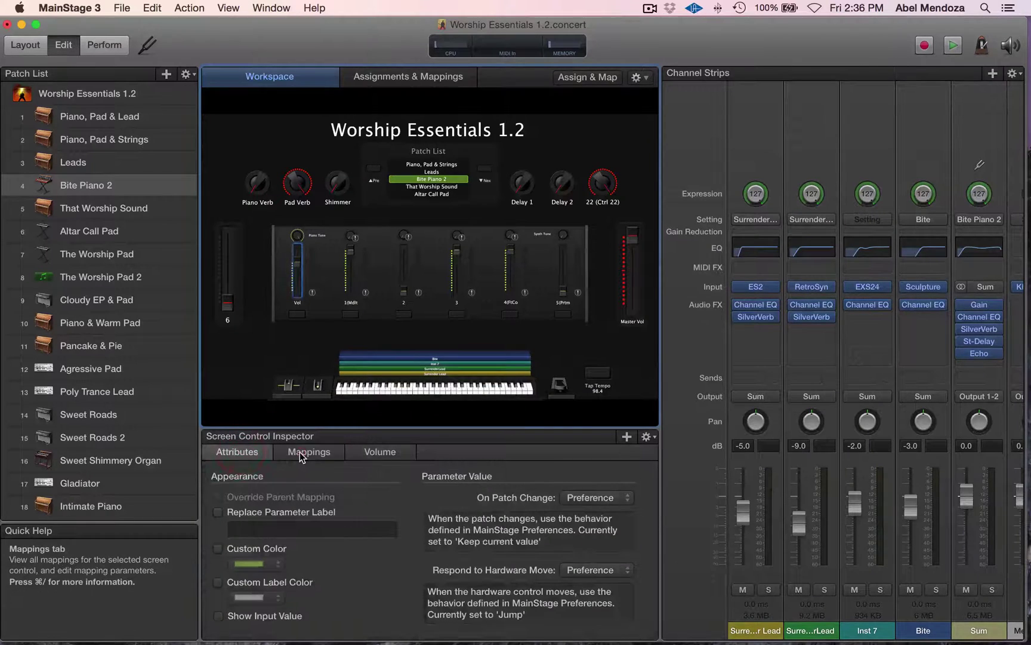
{"action": "left_click", "coordinate": [299, 453]}
{"action": "left_click", "coordinate": [354, 449]}
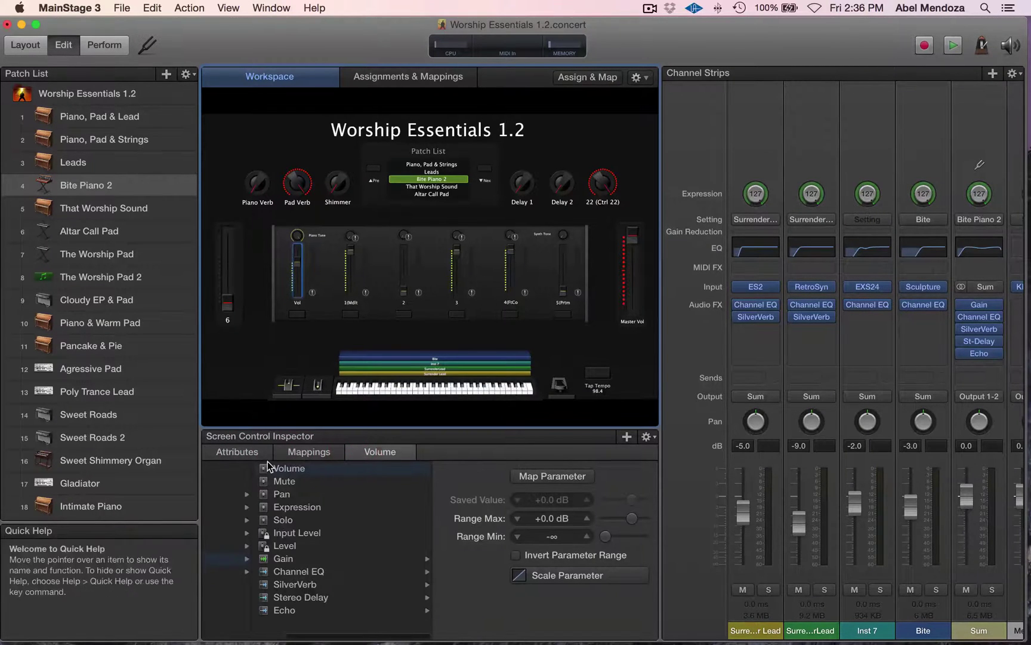
Make the Bite Piano 2 patch change the concert tempo to 71 BPM.
{"action": "left_click", "coordinate": [70, 186]}
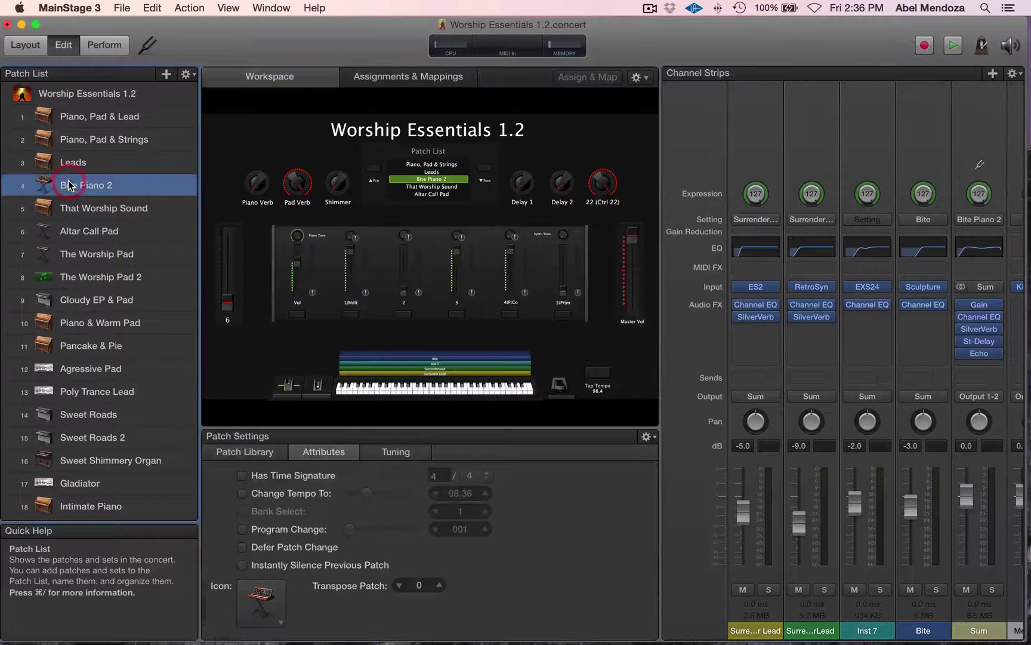
{"action": "left_click", "coordinate": [241, 493]}
{"action": "left_click", "coordinate": [460, 495]}
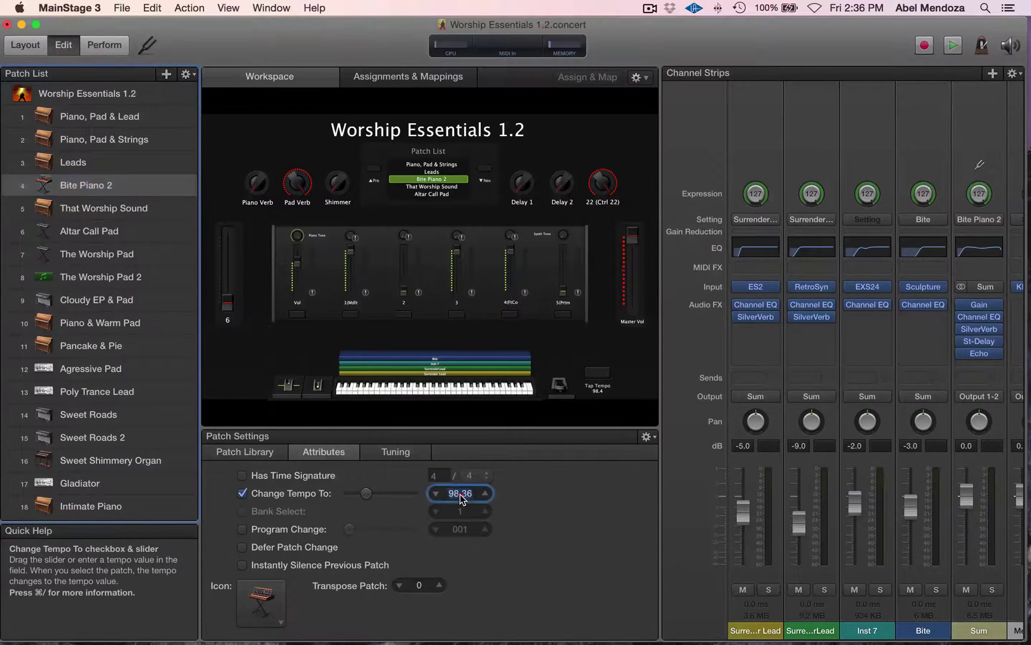
{"action": "type", "text": "71"}
{"action": "key", "text": "Return"}
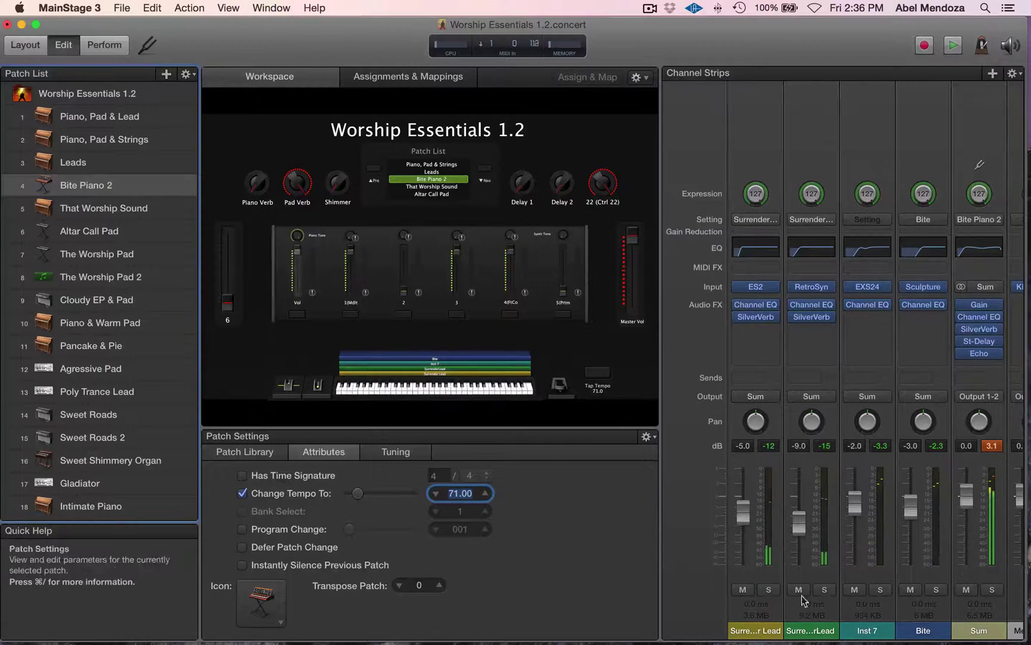
{"action": "left_click", "coordinate": [993, 448]}
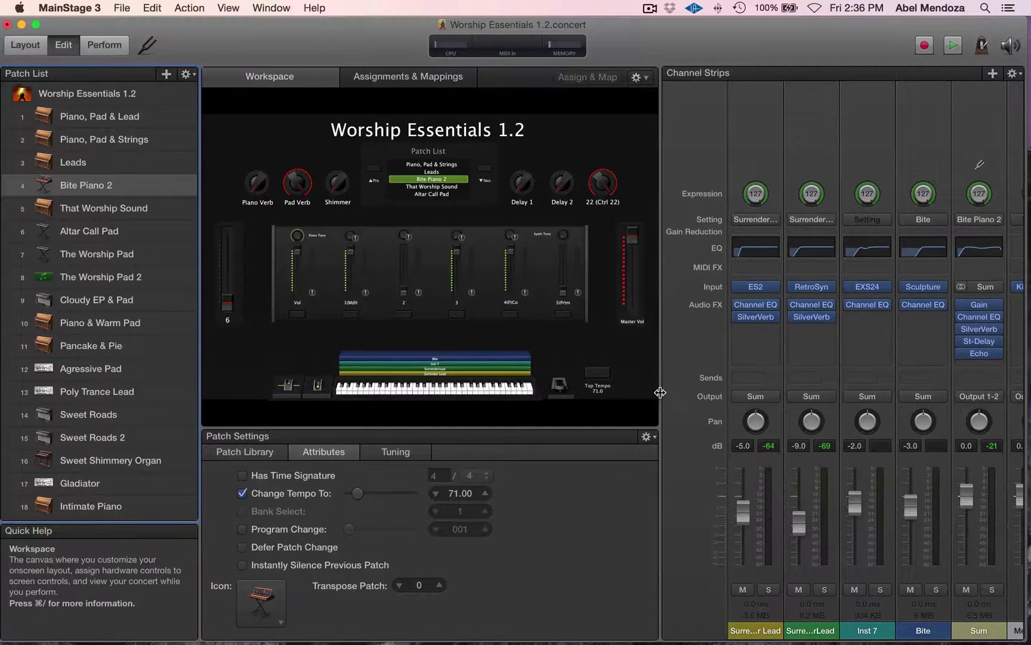
Route Bite Piano 2's Sum strip output to Bus 16 (Synth Out) instead of Output 1-2.
{"action": "left_click_drag", "start_coordinate": [661, 392], "coordinate": [585, 421]}
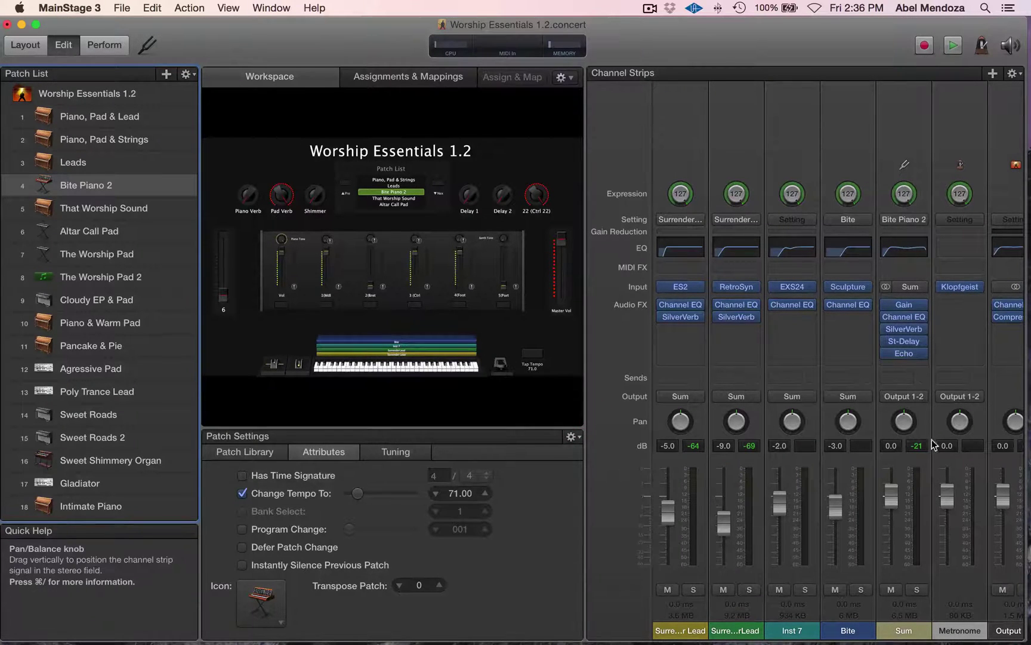
{"action": "left_click", "coordinate": [918, 401]}
{"action": "mouse_move", "coordinate": [910, 455]}
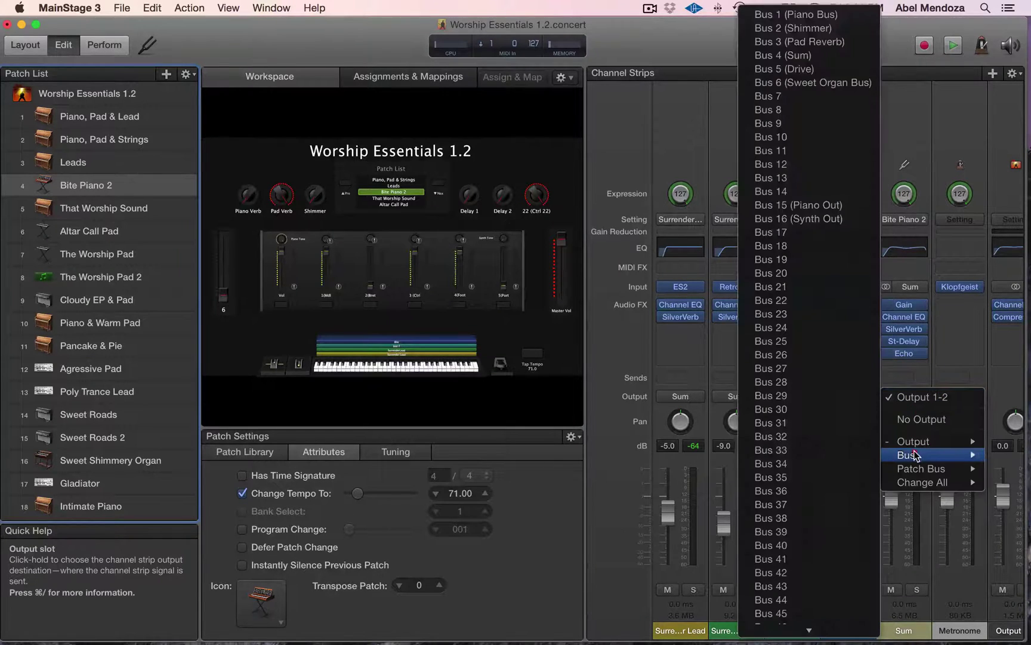
{"action": "left_click", "coordinate": [812, 220]}
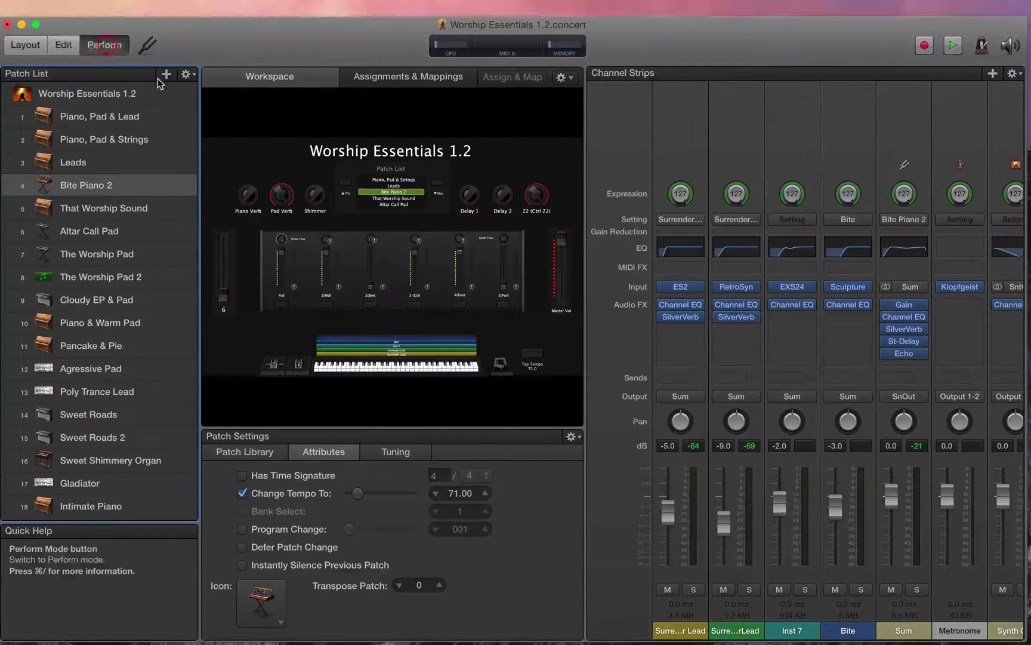
Play Bite Piano 2 full-screen with the Synth Tone knob at mid-value, then return to Edit mode.
{"action": "left_click", "coordinate": [104, 45]}
{"action": "left_click_drag", "start_coordinate": [812, 283], "coordinate": [817, 283]}
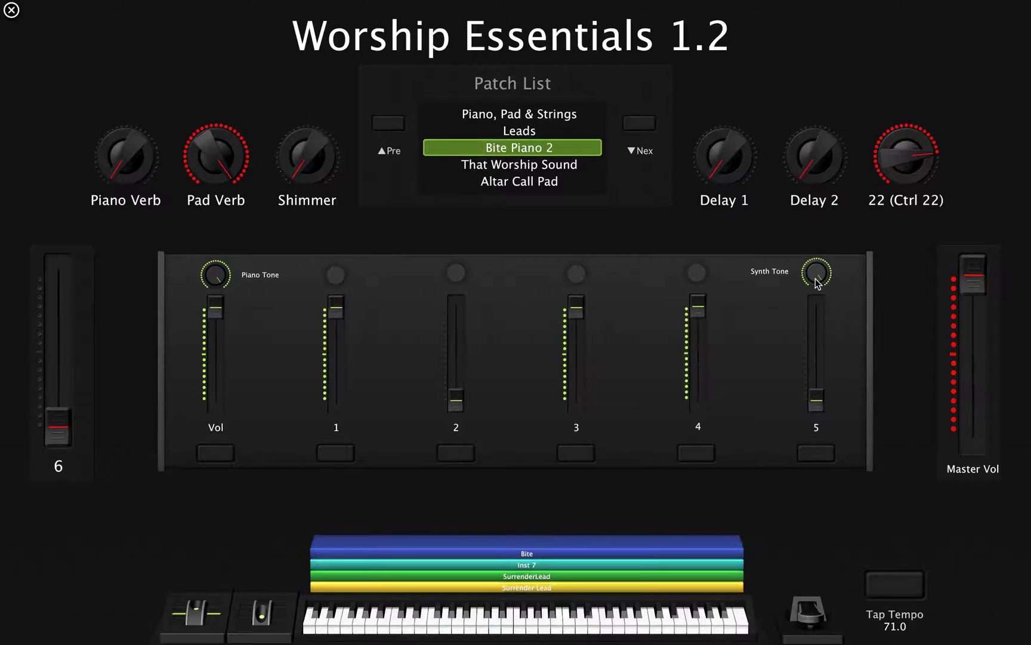
{"action": "scroll", "coordinate": [816, 278], "scroll_direction": "down", "scroll_amount": 3}
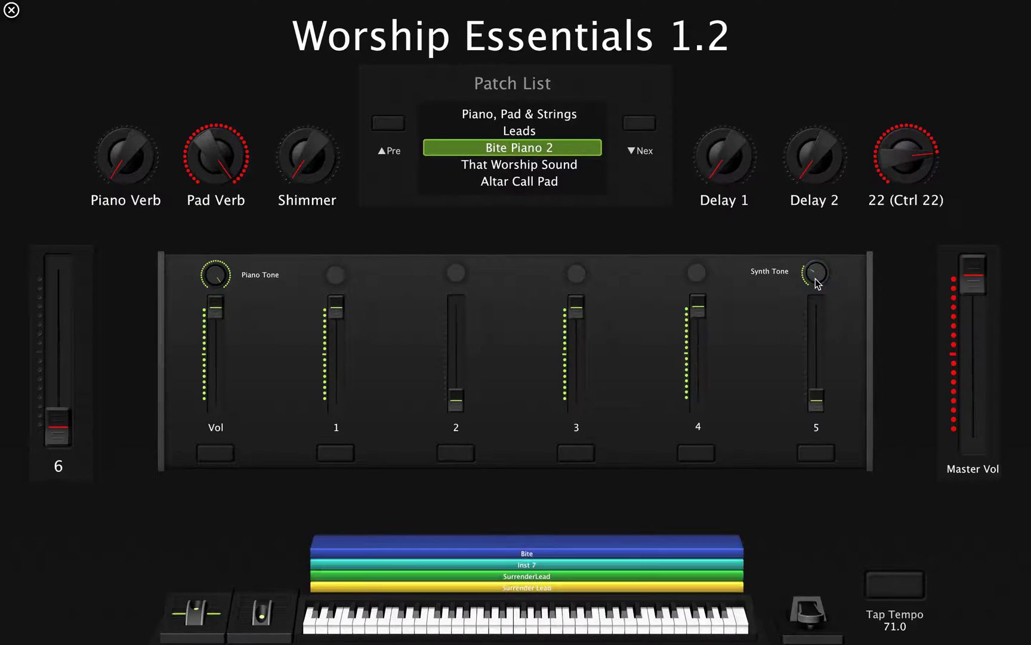
{"action": "scroll", "coordinate": [815, 280], "scroll_direction": "down", "scroll_amount": 2}
{"action": "scroll", "coordinate": [816, 281], "scroll_direction": "down", "scroll_amount": 1}
{"action": "left_click", "coordinate": [12, 10]}
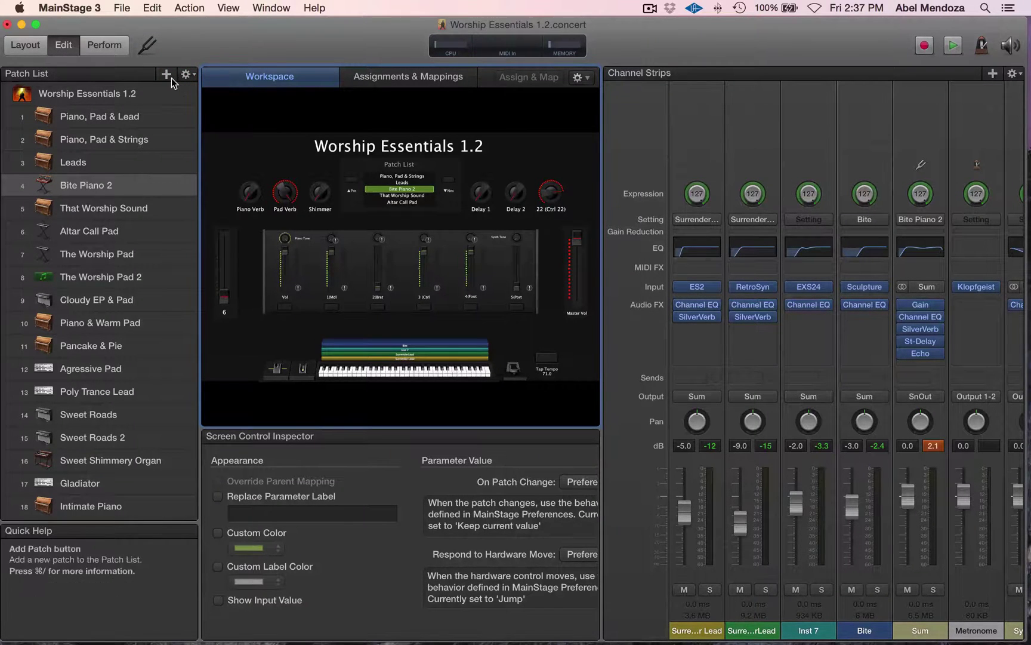
Import SV7 The Holy Pad.patch from the Instrument > SV7 Patch Files folder as patch 5.
{"action": "left_click", "coordinate": [189, 76]}
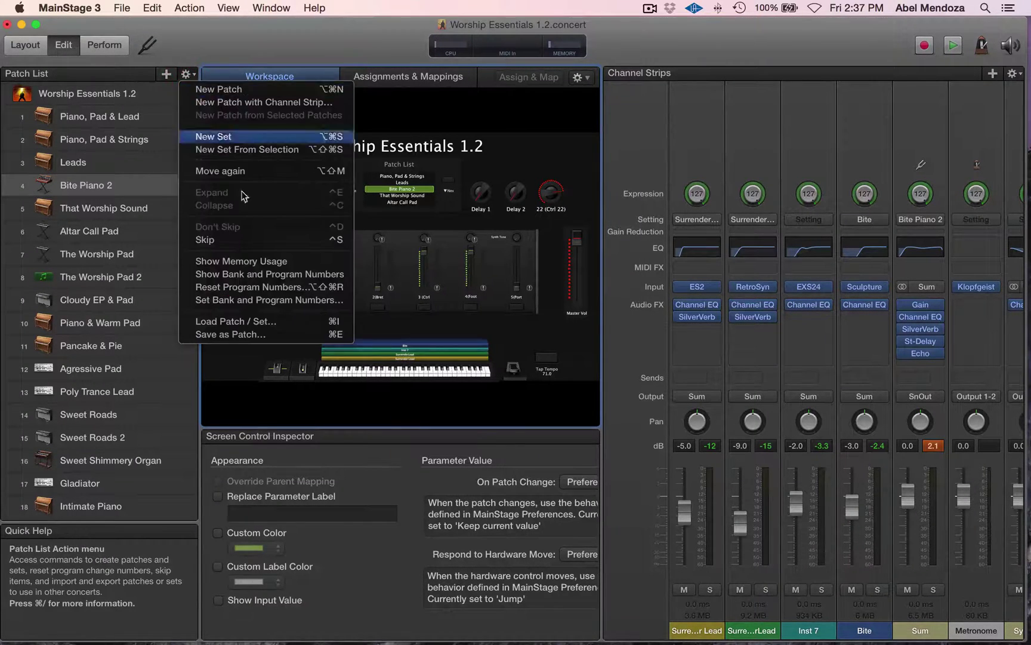
{"action": "left_click", "coordinate": [227, 321]}
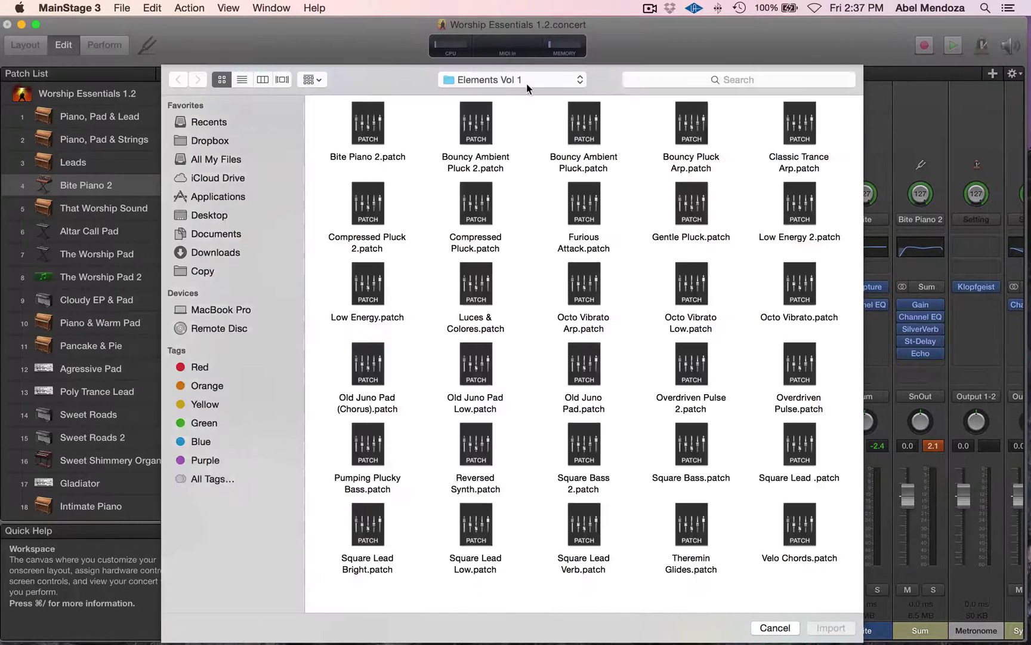
{"action": "left_click", "coordinate": [510, 82]}
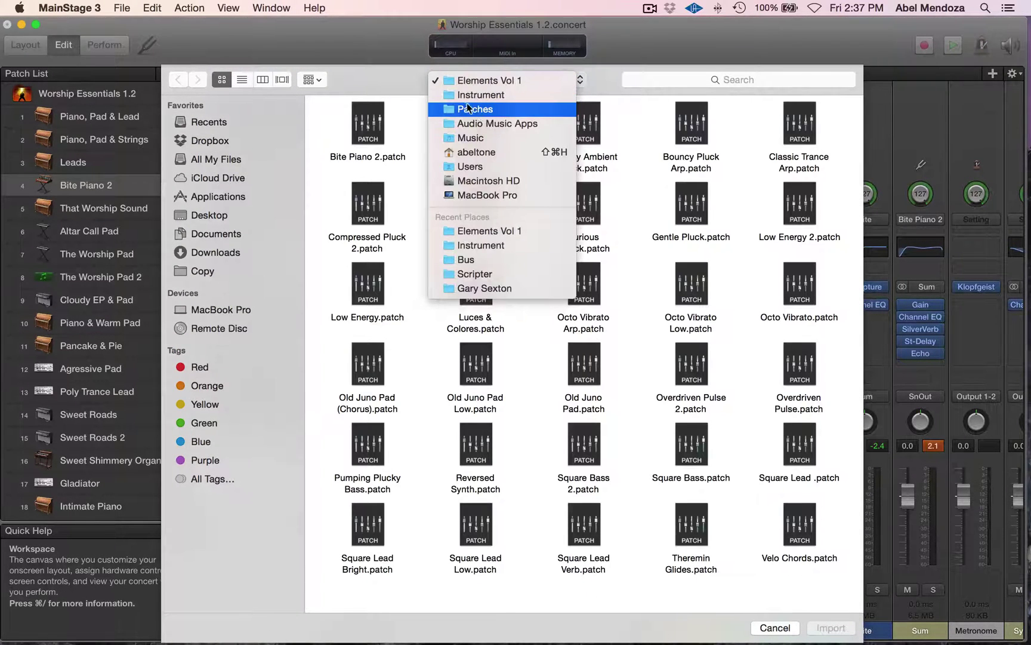
{"action": "left_click", "coordinate": [470, 96]}
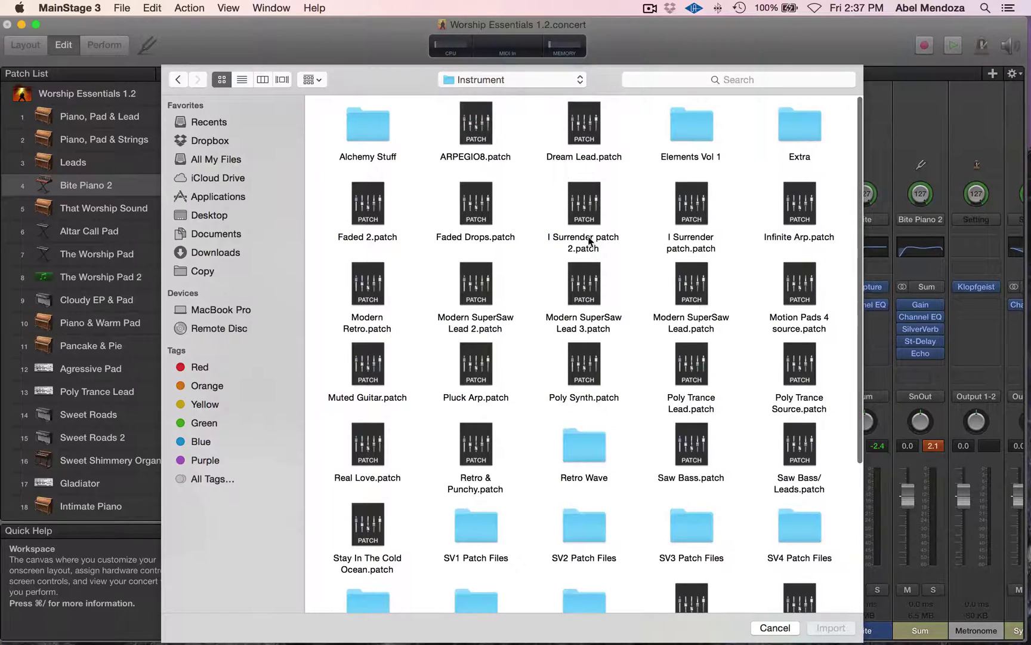
{"action": "scroll", "coordinate": [591, 242], "scroll_direction": "down", "scroll_amount": 5}
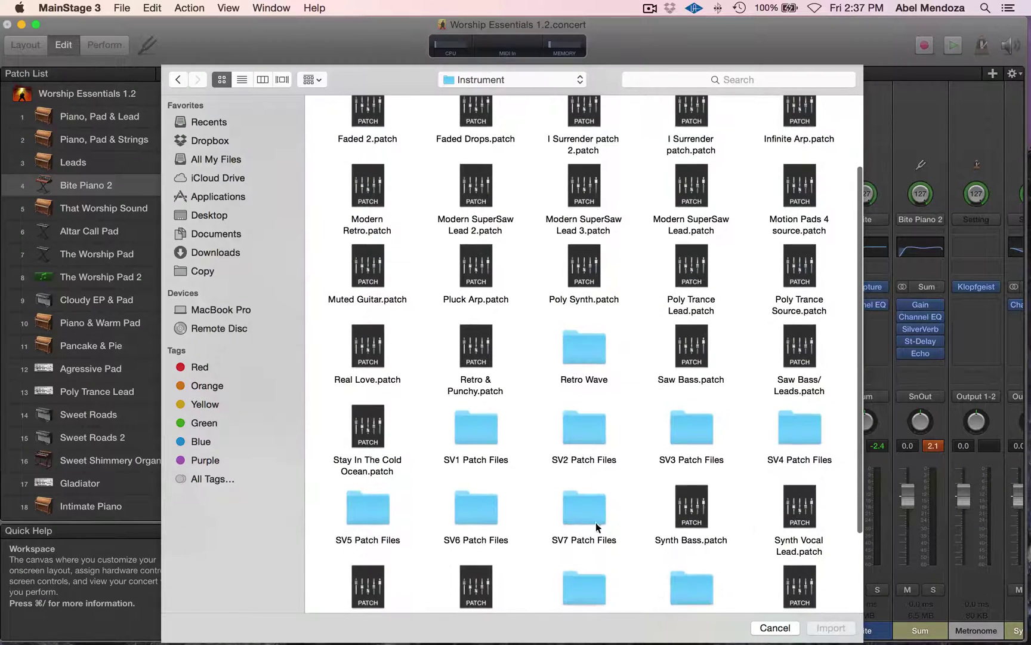
{"action": "double_click", "coordinate": [586, 506]}
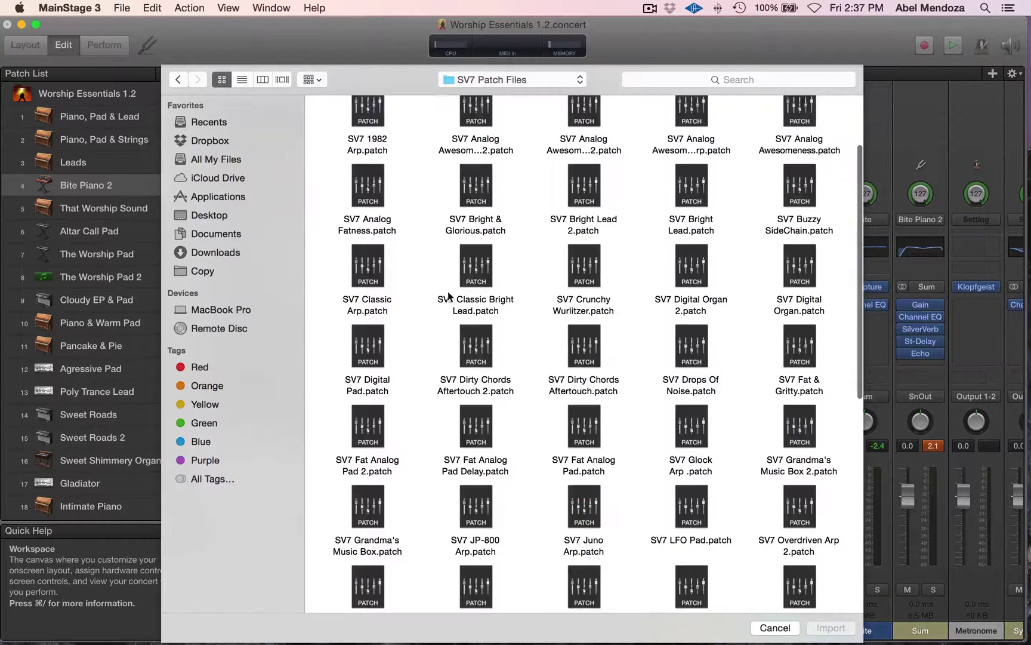
{"action": "scroll", "coordinate": [463, 401], "scroll_direction": "down", "scroll_amount": 10}
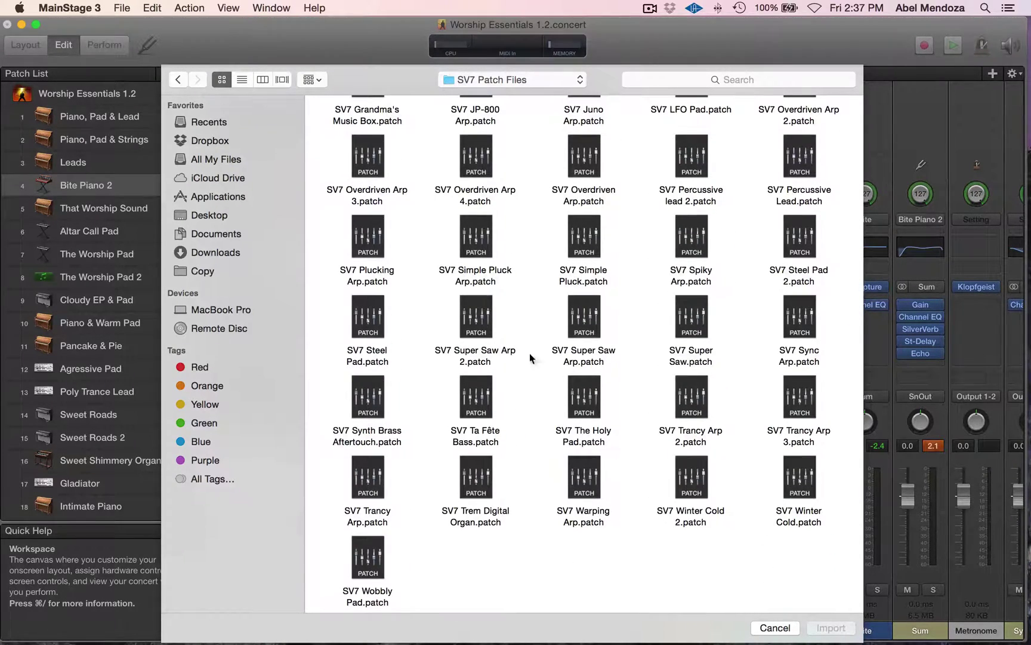
{"action": "left_click", "coordinate": [593, 398]}
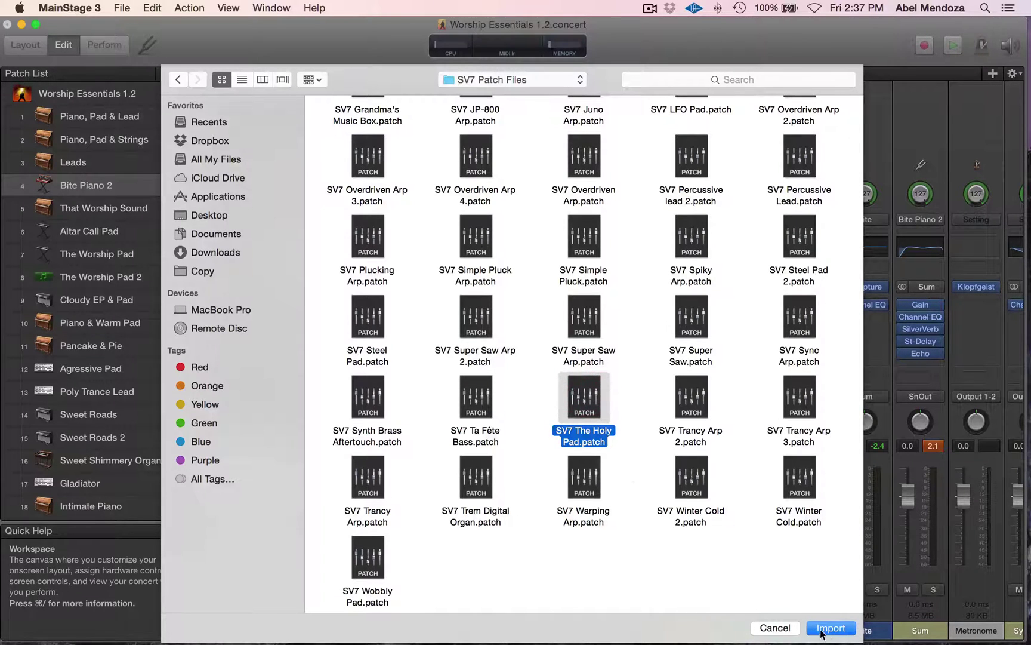
{"action": "left_click", "coordinate": [831, 628]}
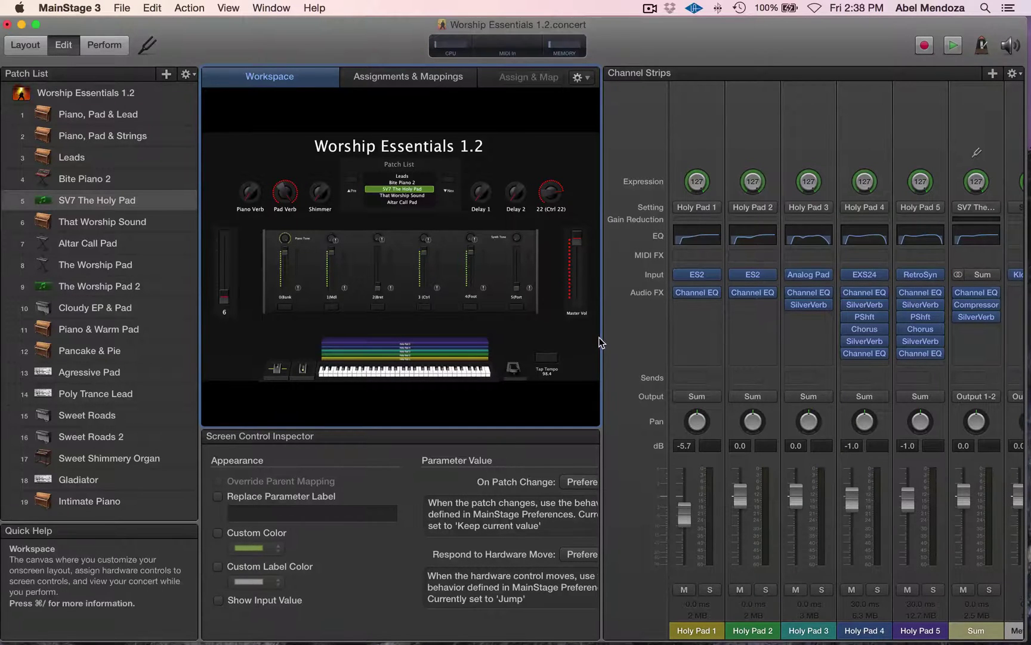
Widen the channel strip area and select the Holy Pad Sum aux strip to show its inspector.
{"action": "left_click_drag", "start_coordinate": [600, 337], "coordinate": [417, 339]}
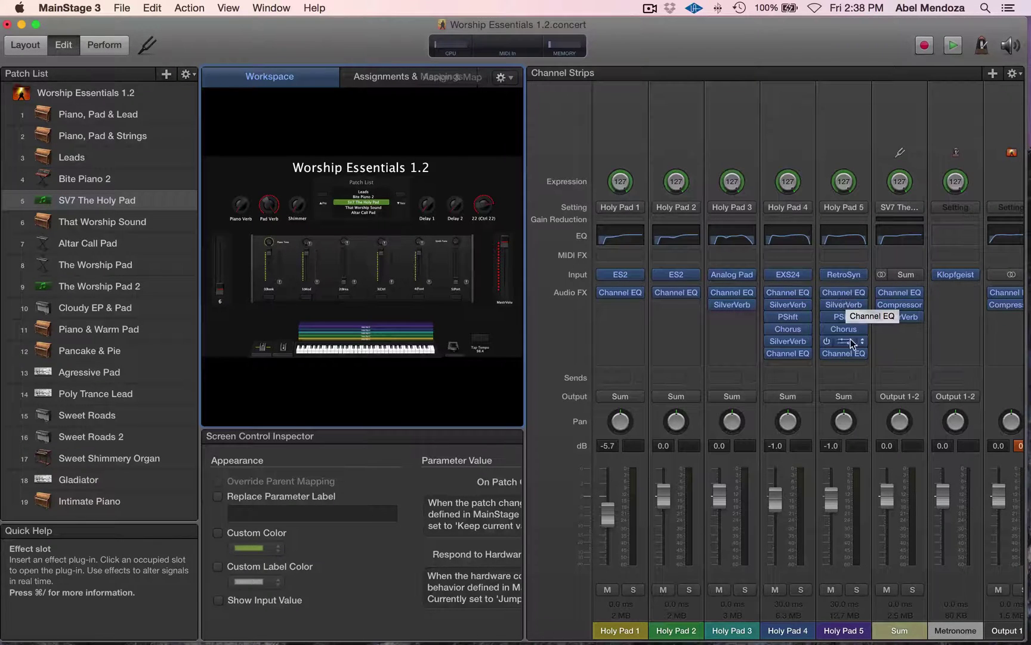
{"action": "left_click", "coordinate": [898, 628]}
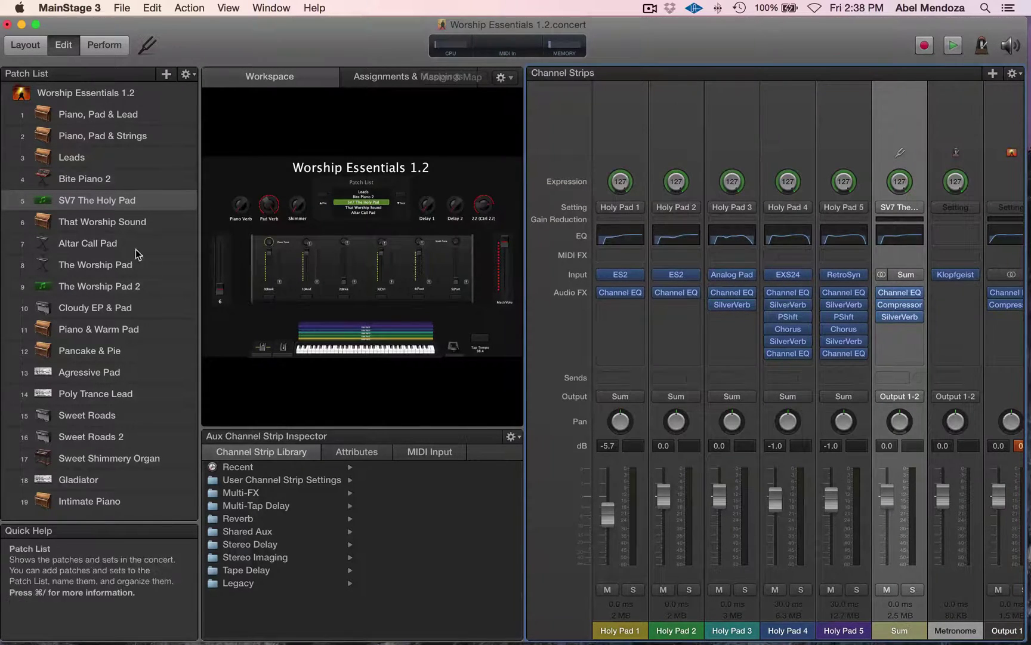
Map the first workspace fader to the Sum strip's volume with Range Max +0.0 dB.
{"action": "left_click", "coordinate": [267, 258]}
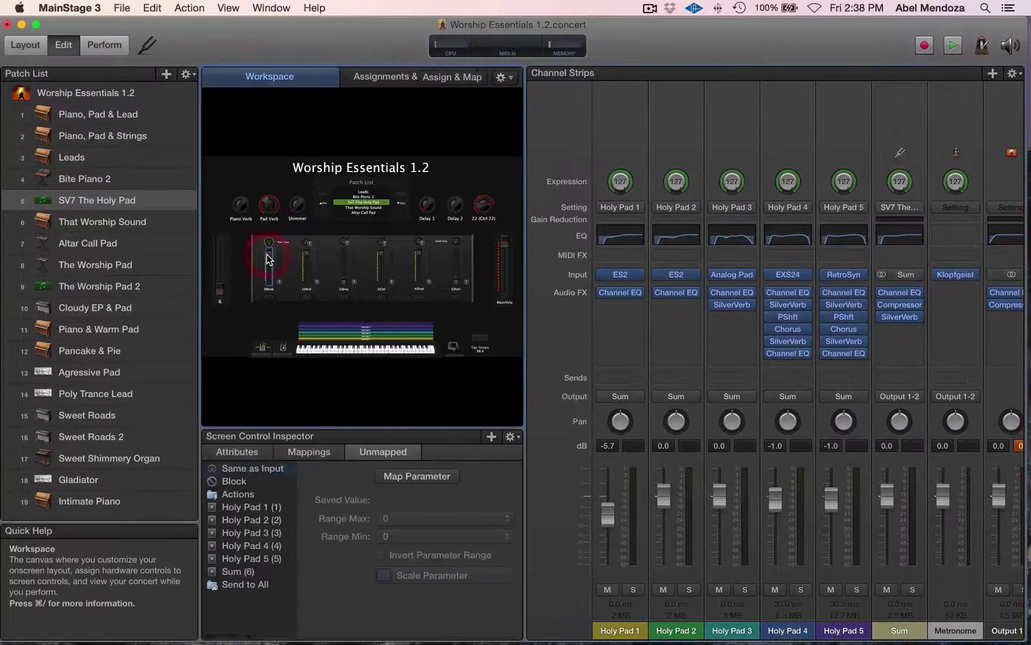
{"action": "left_click", "coordinate": [416, 476]}
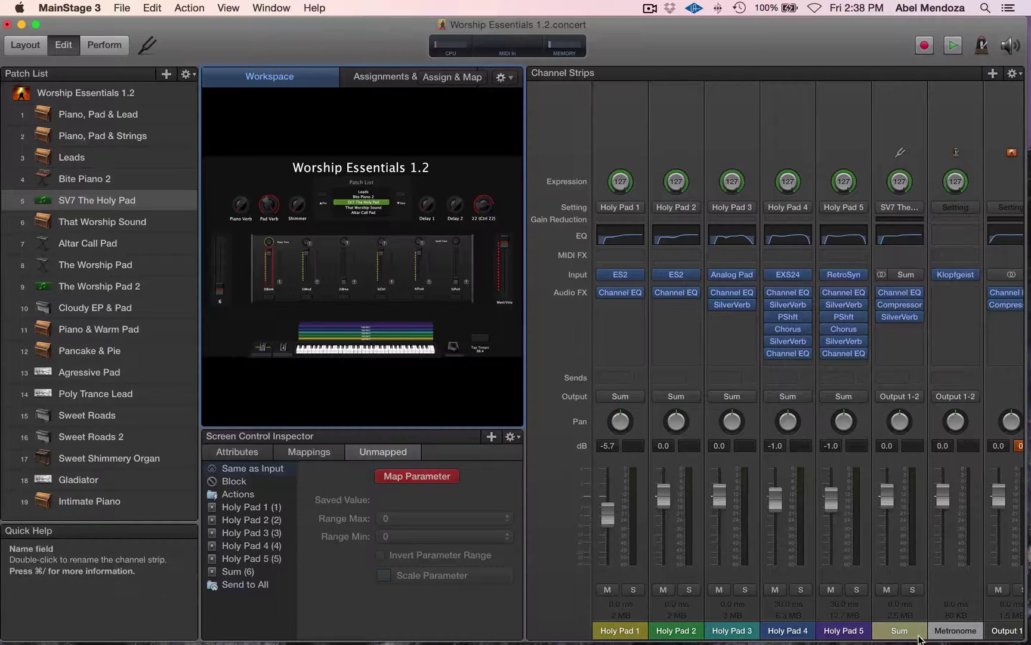
{"action": "left_click", "coordinate": [888, 496]}
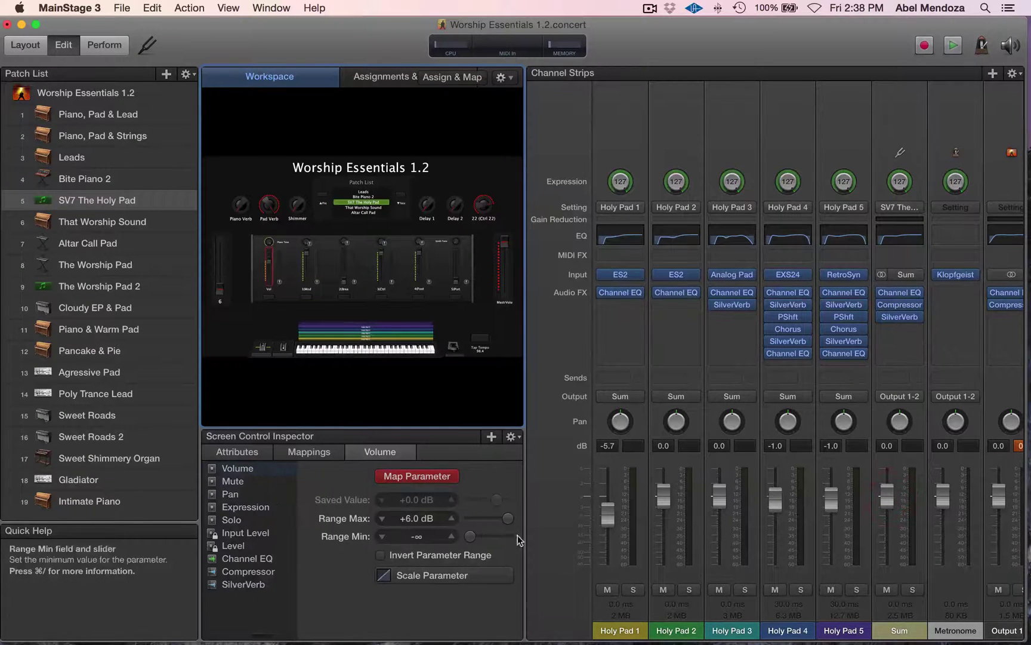
{"action": "double_click", "coordinate": [410, 518]}
{"action": "type", "text": "0"}
{"action": "key", "text": "Return"}
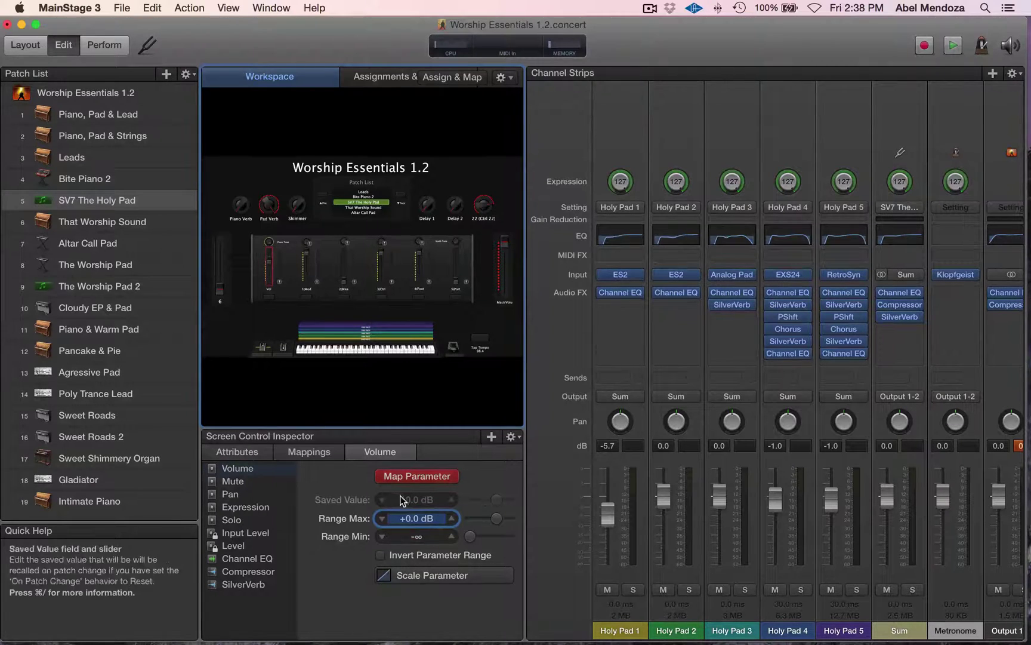
{"action": "left_click", "coordinate": [414, 477]}
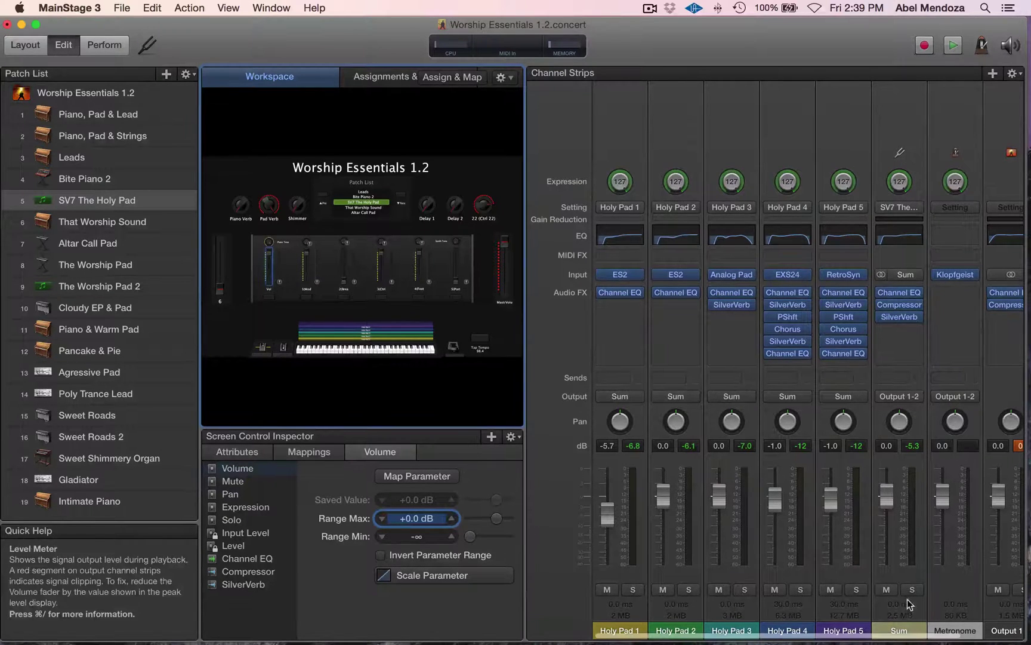
Route the Holy Pad Sum aux strip to Bus 16 (Synth Out), then enter full-screen Perform mode.
{"action": "left_click", "coordinate": [897, 616]}
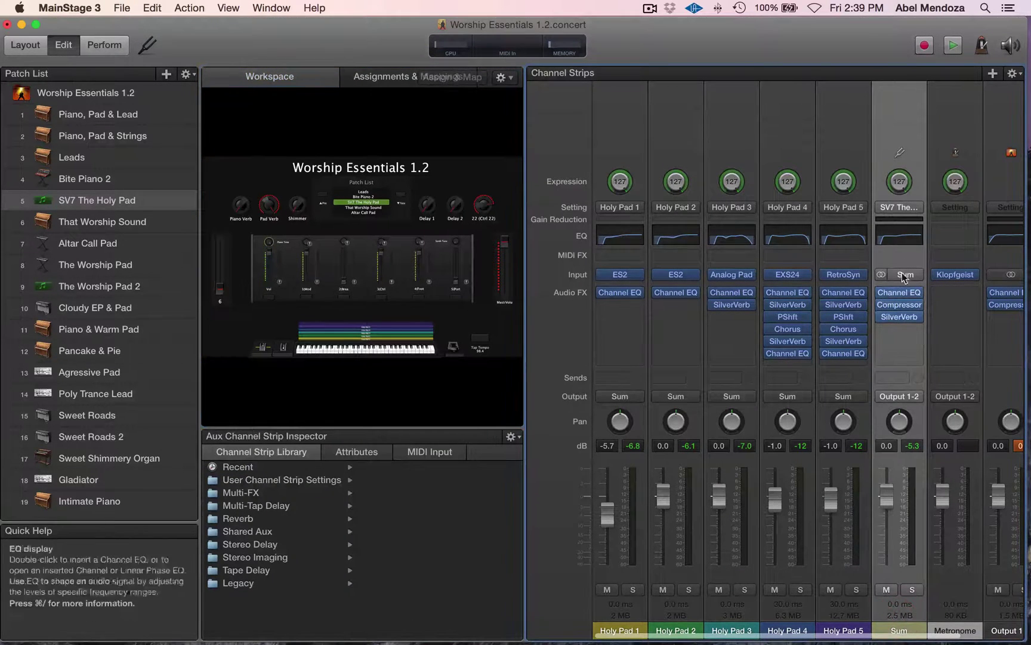
{"action": "left_click", "coordinate": [911, 400]}
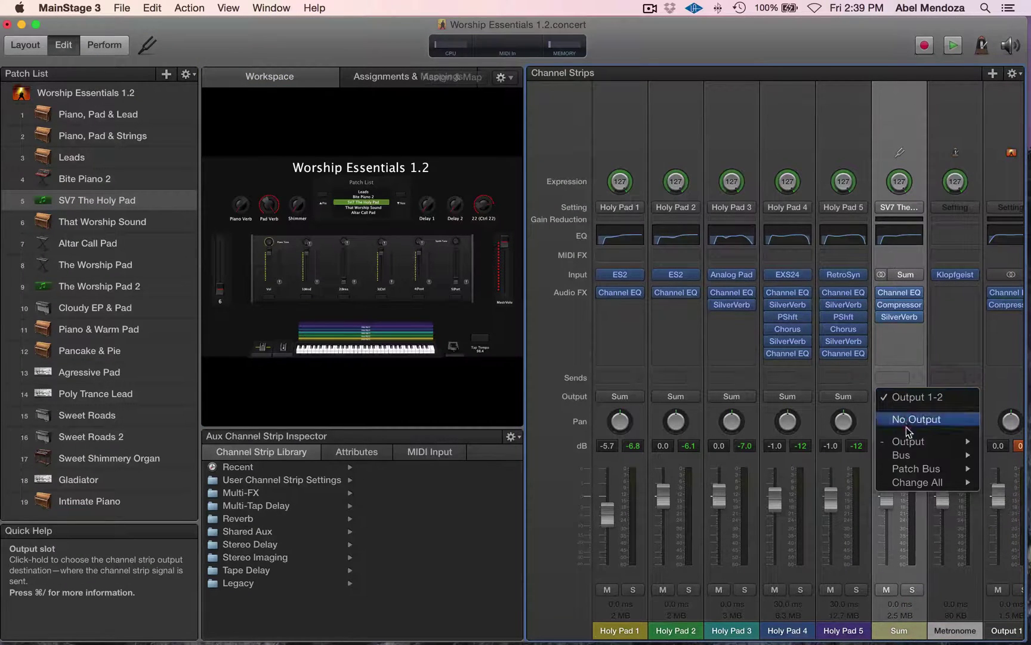
{"action": "mouse_move", "coordinate": [909, 454]}
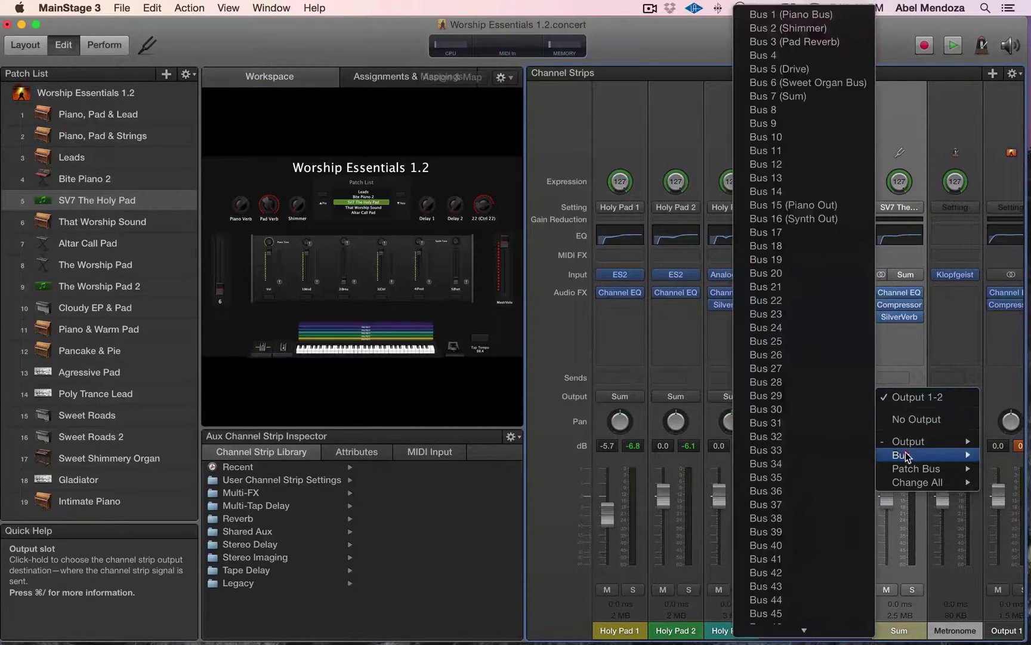
{"action": "left_click", "coordinate": [819, 220]}
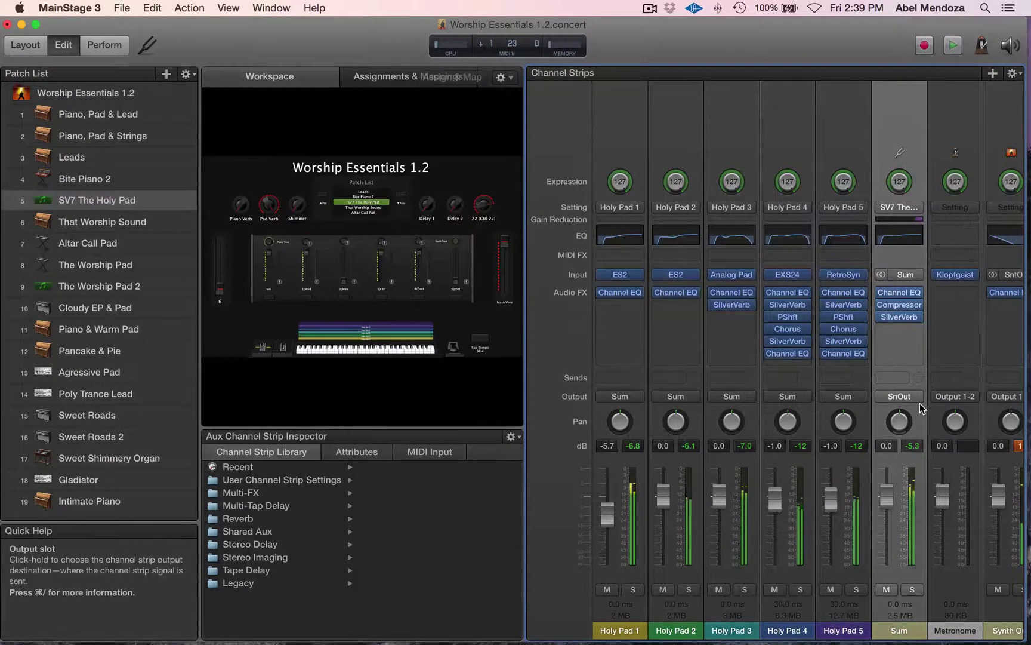
{"action": "left_click", "coordinate": [108, 48]}
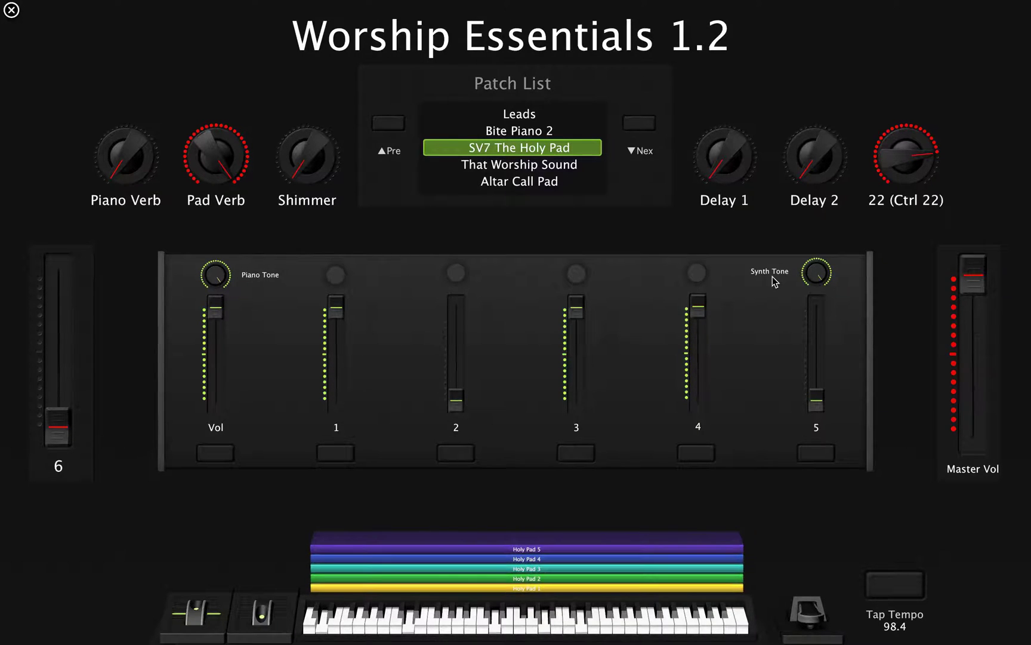
Add a new instrument channel strip, Inst 48, outputting to Bus 15 (Piano Out).
{"action": "left_click", "coordinate": [12, 11]}
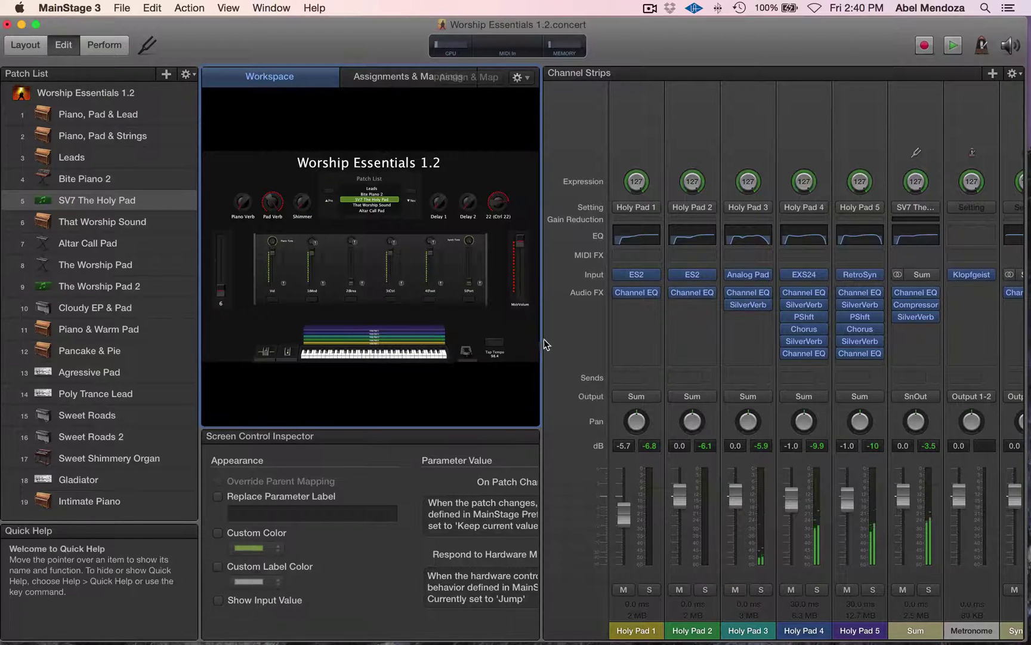
{"action": "left_click_drag", "start_coordinate": [540, 346], "coordinate": [525, 352]}
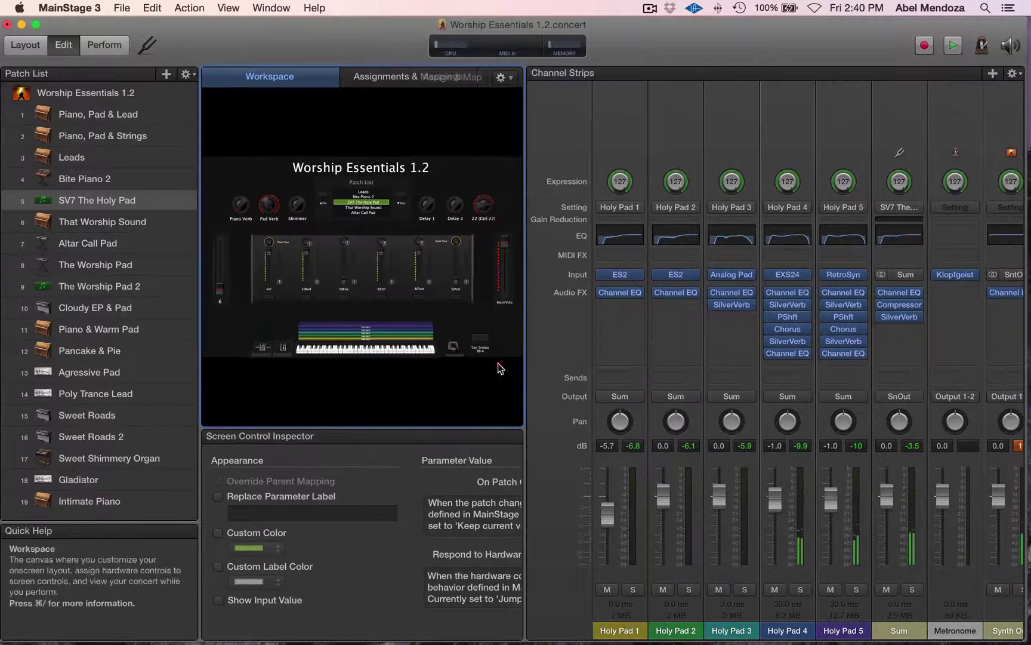
{"action": "left_click", "coordinate": [992, 72]}
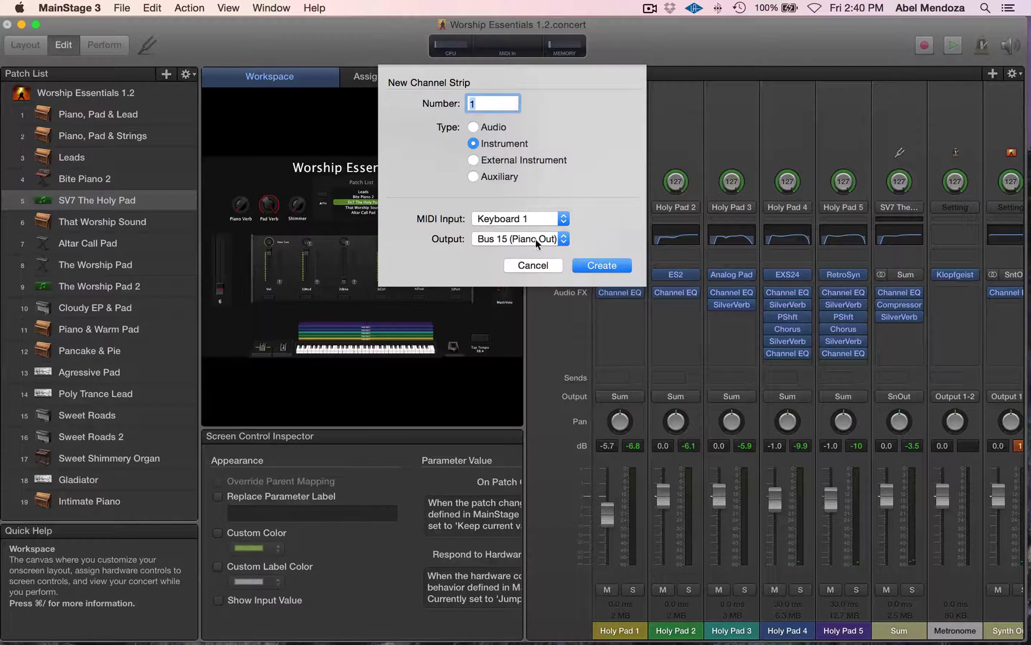
{"action": "left_click", "coordinate": [593, 266]}
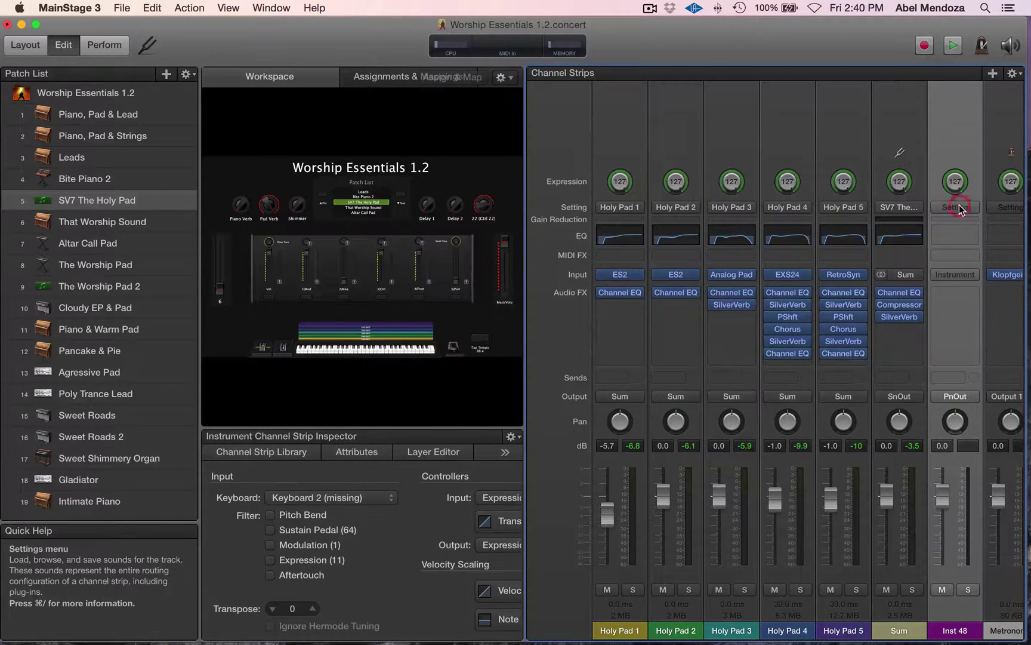
Load the Cloudy EP user channel strip setting onto the new Inst 48 strip.
{"action": "left_click", "coordinate": [959, 206]}
{"action": "mouse_move", "coordinate": [828, 356]}
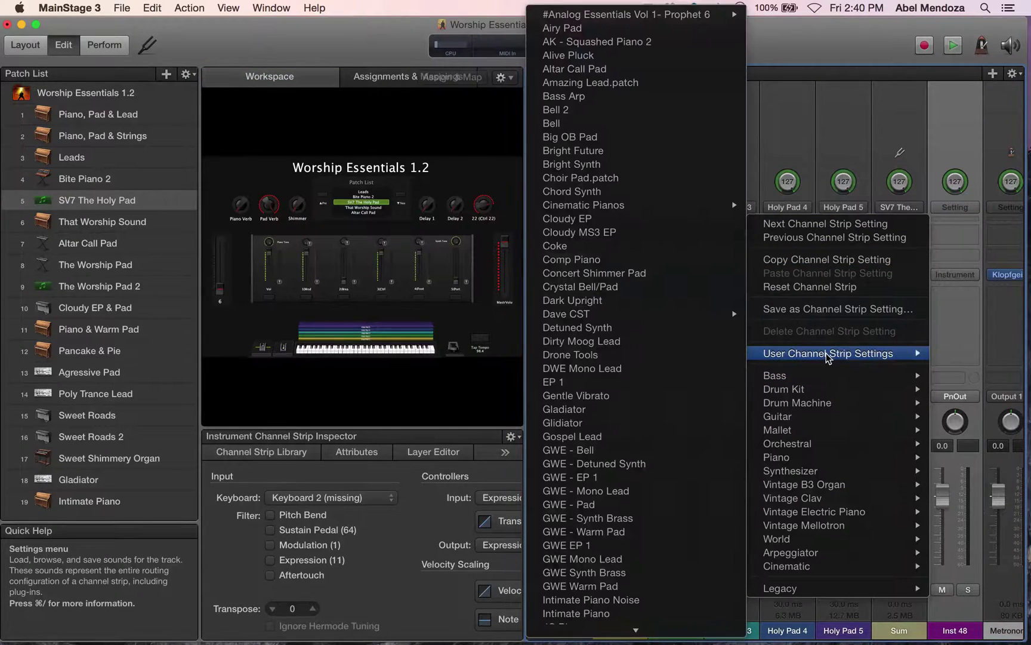
{"action": "left_click", "coordinate": [567, 218]}
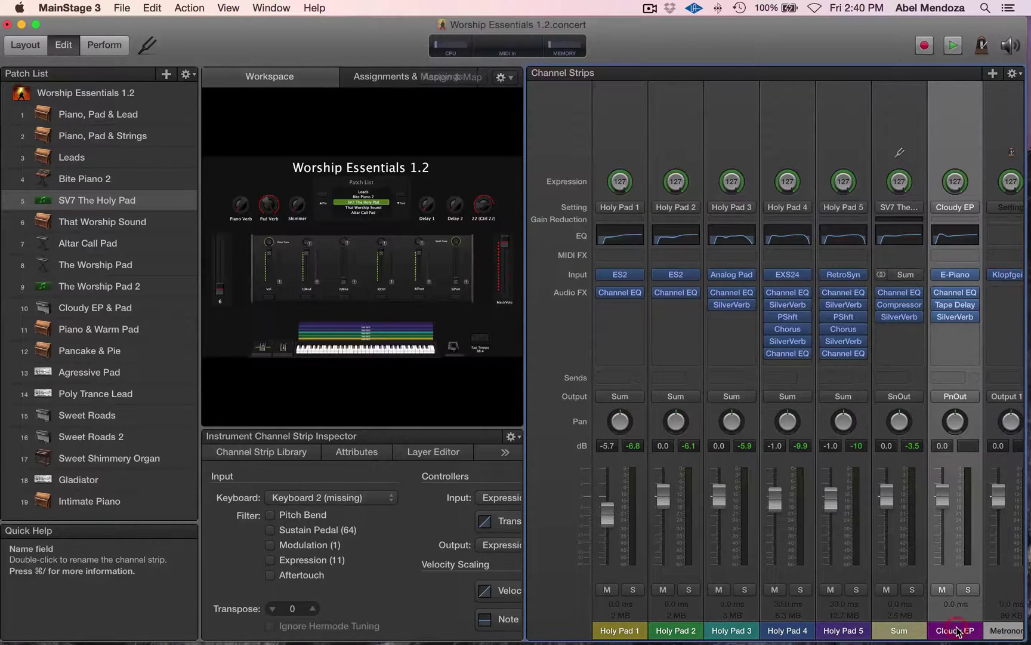
{"action": "left_click", "coordinate": [503, 453]}
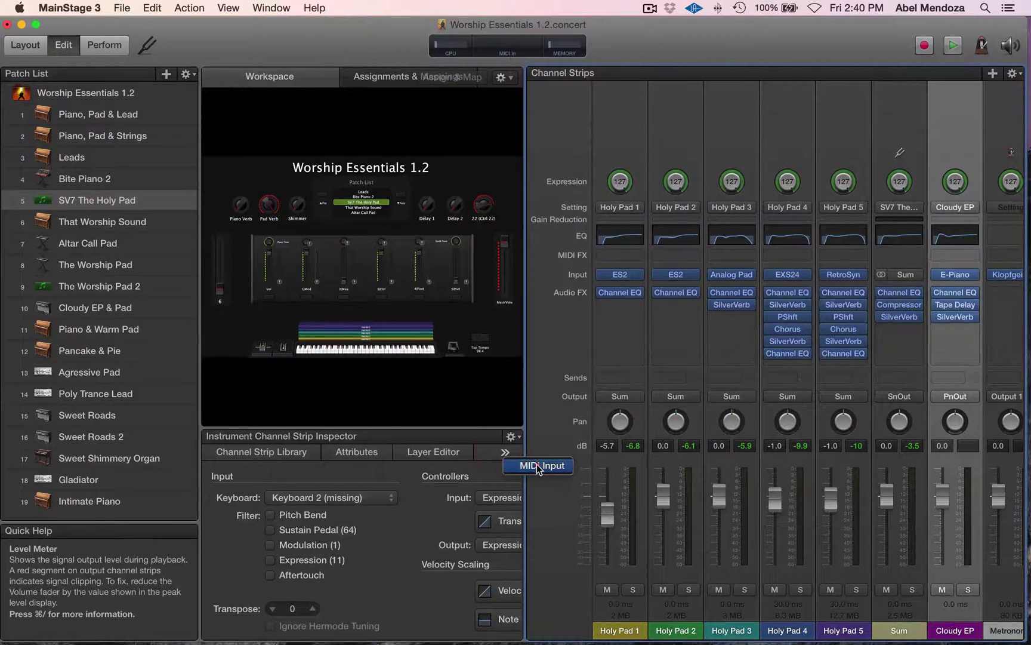
{"action": "left_click", "coordinate": [483, 472]}
{"action": "left_click", "coordinate": [339, 494]}
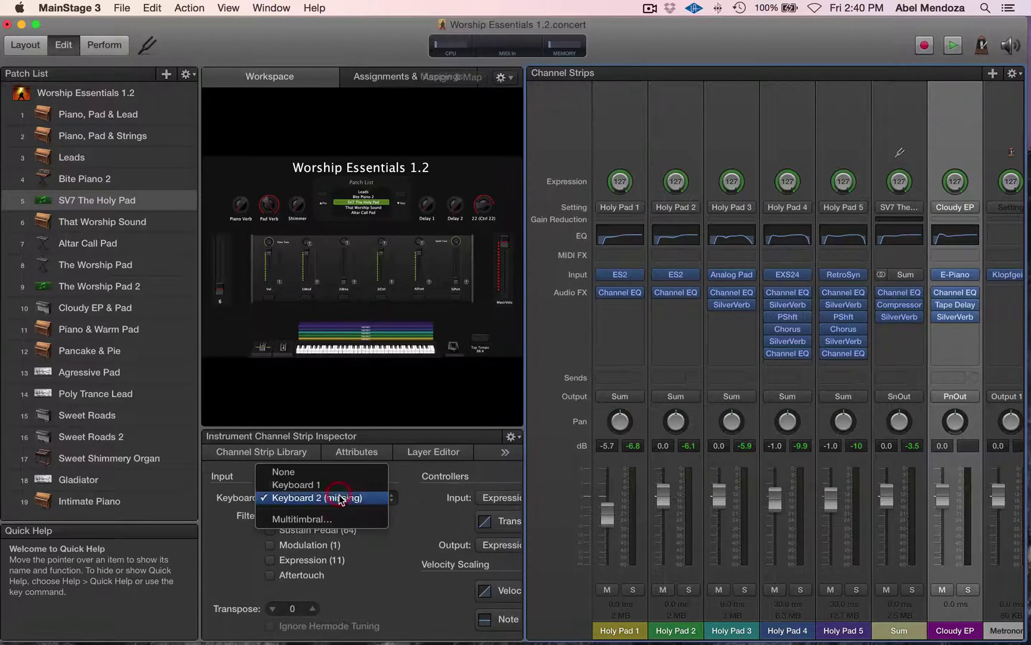
Set the Cloudy EP strip's input to Keyboard 1 and test the patch in full-screen Perform mode.
{"action": "left_click", "coordinate": [305, 485]}
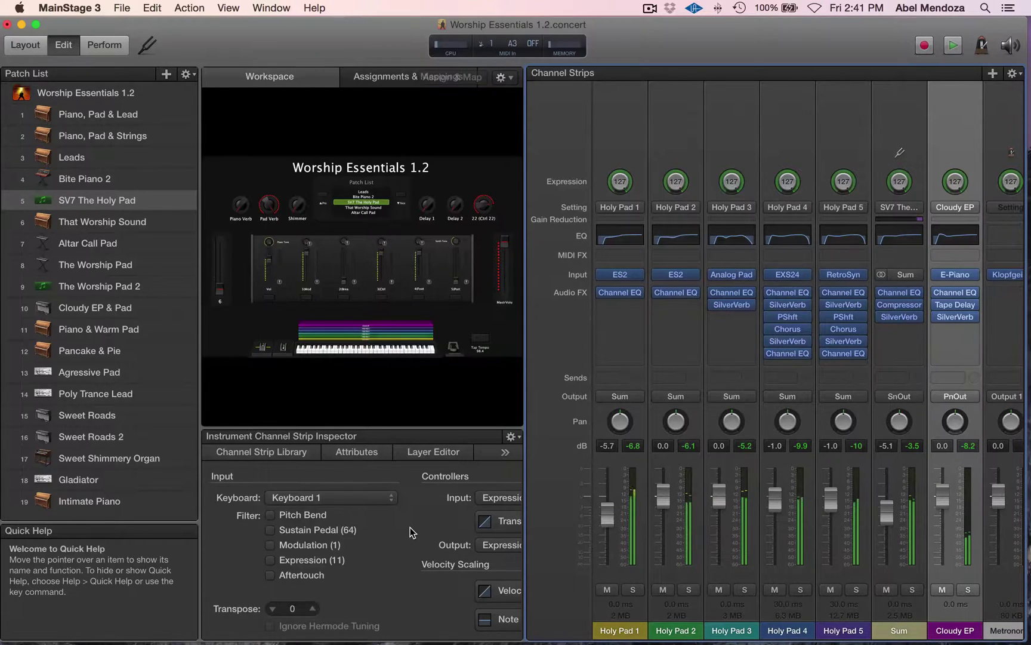
{"action": "left_click", "coordinate": [103, 44]}
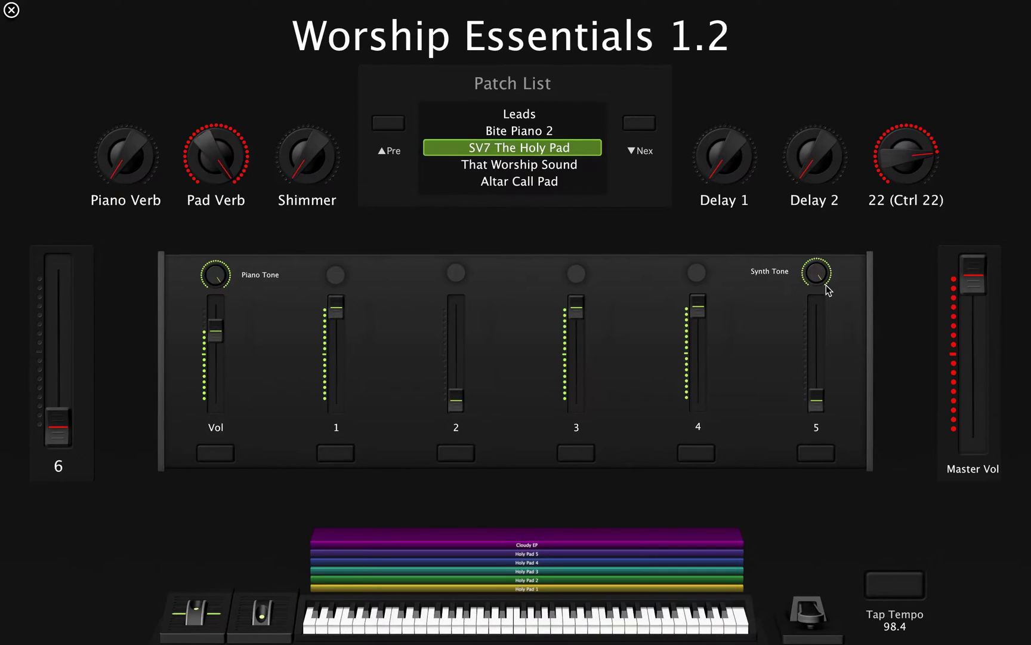
{"action": "left_click", "coordinate": [11, 11]}
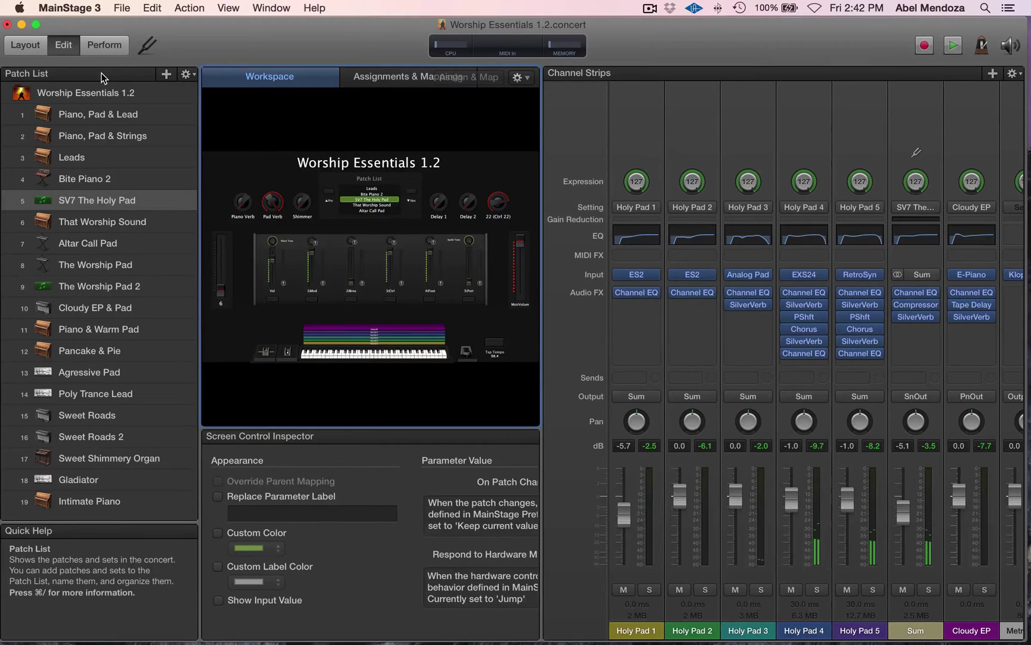